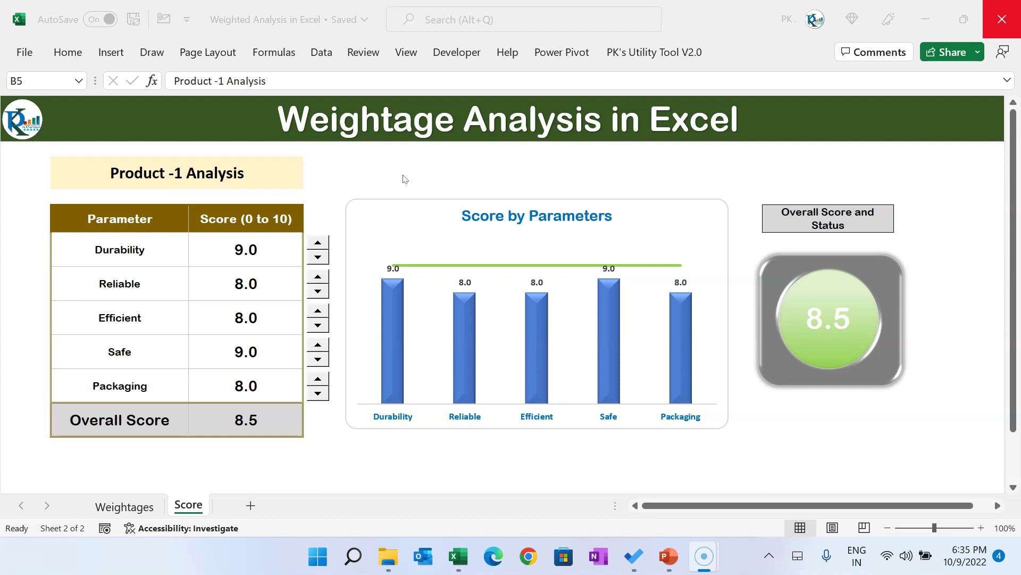
Examine the parameters, their weightages and the total formula on the Weightages sheet.
click(129, 503)
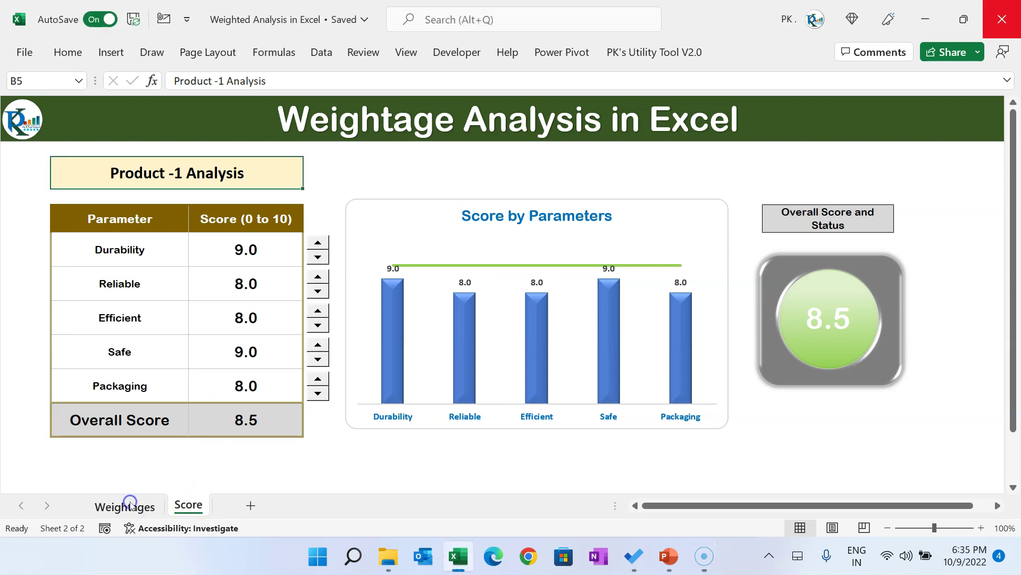
click(130, 506)
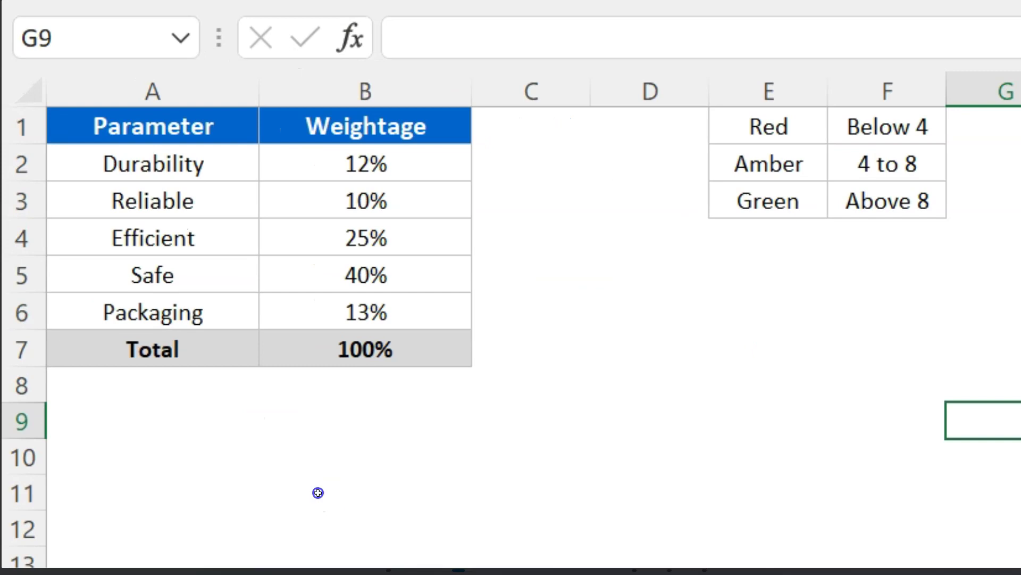
click(191, 164)
drag(196, 164, 214, 312)
click(417, 151)
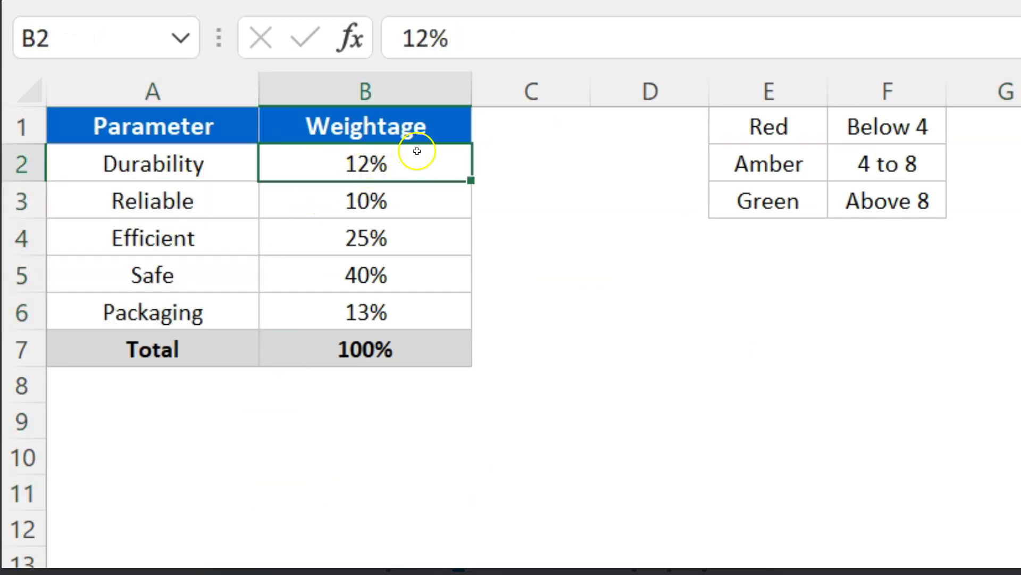
drag(417, 151, 424, 311)
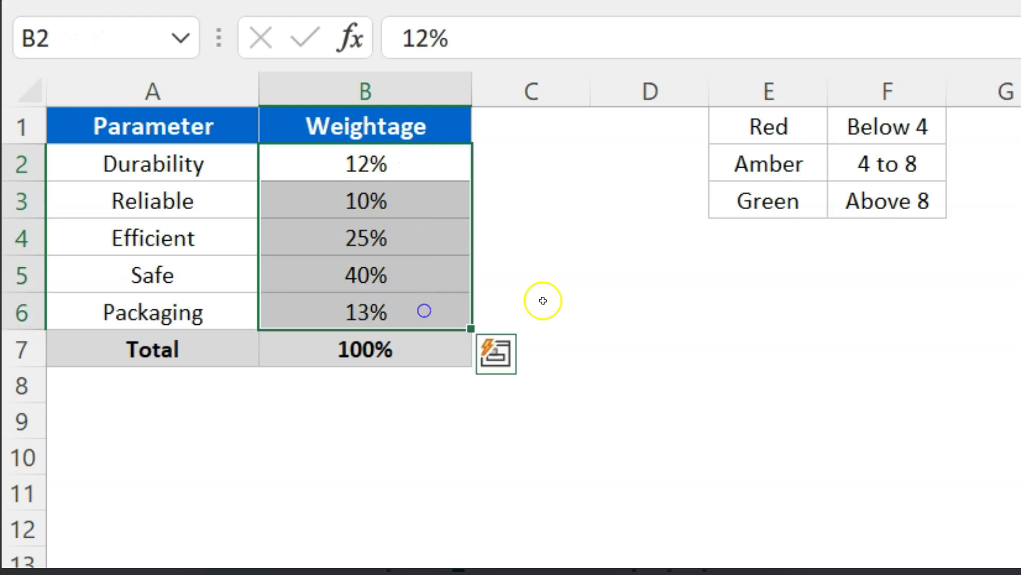
click(543, 301)
click(376, 360)
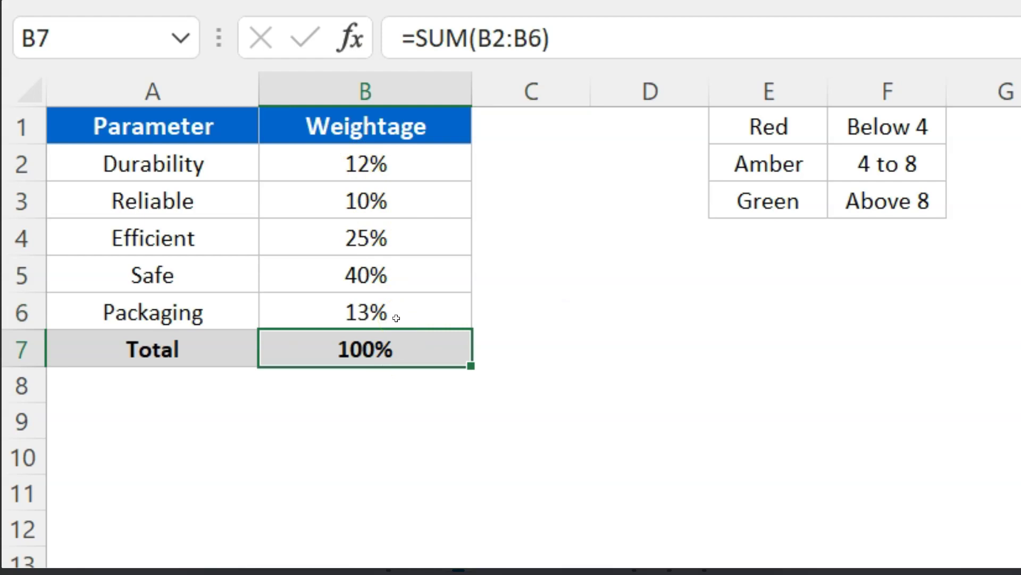
Set the Safe weightage to 50% and the Packaging weightage to 3%.
click(430, 277)
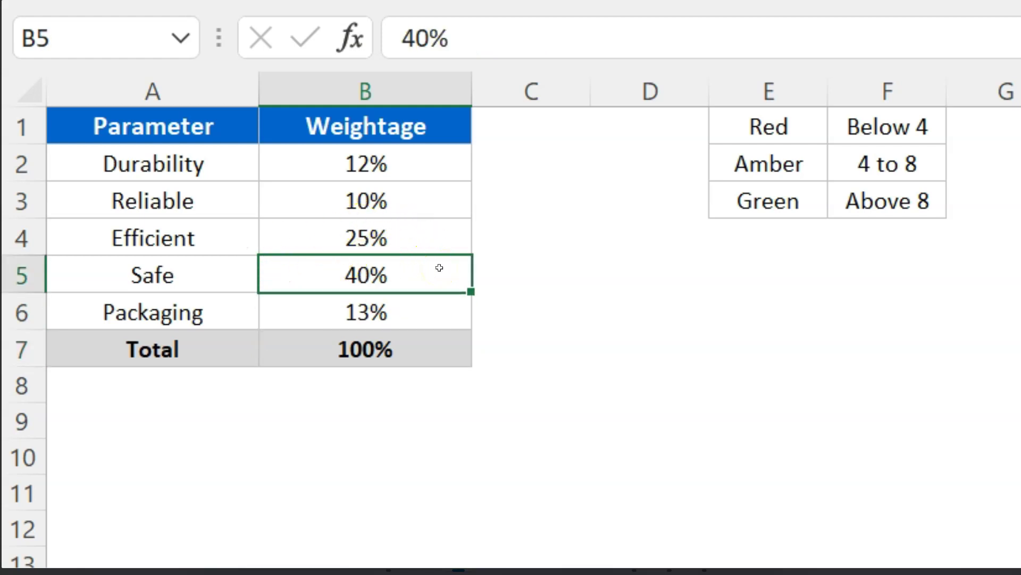
text(50)
key(Return)
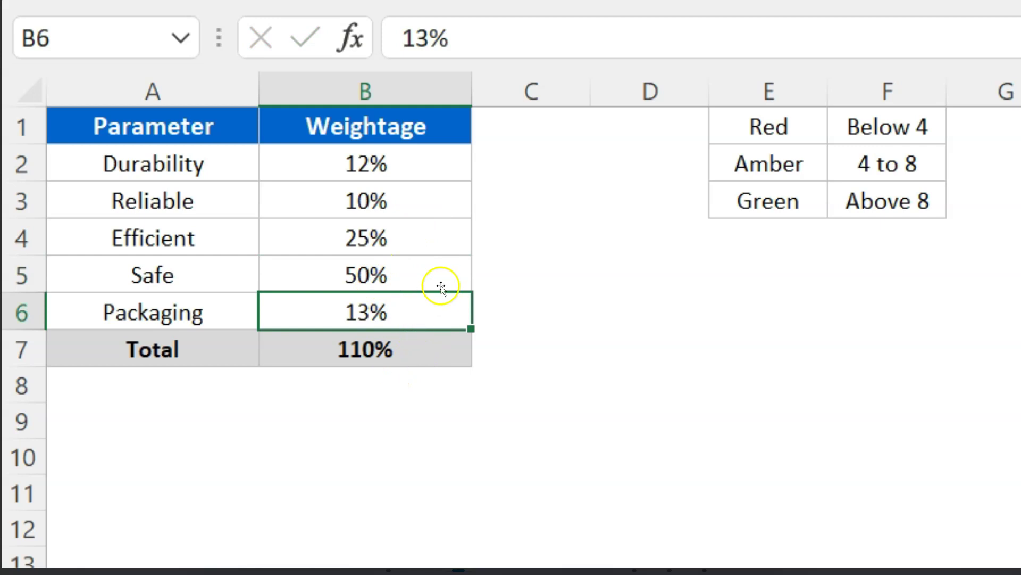
click(412, 316)
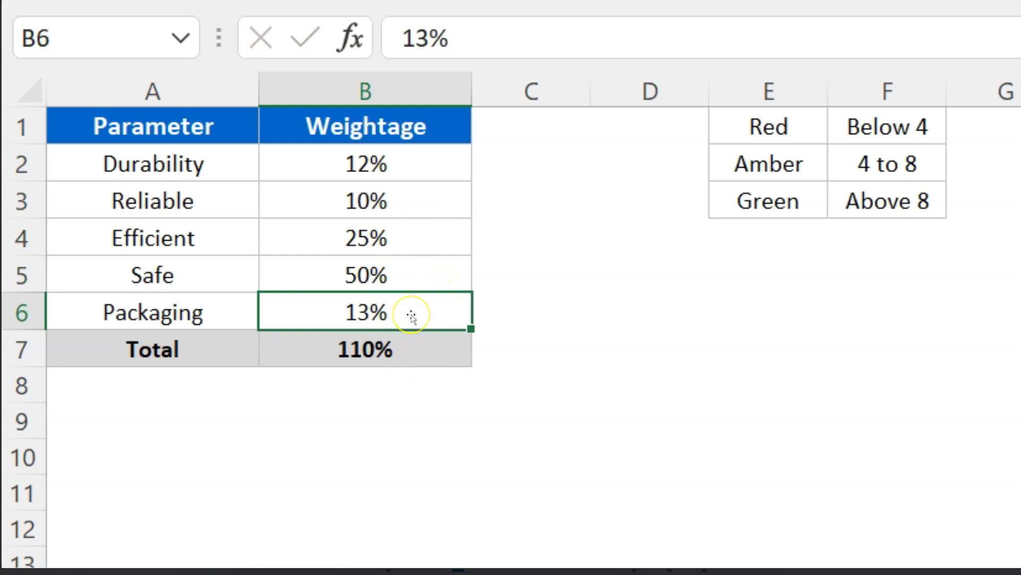
text(33)
key(BackSpace)
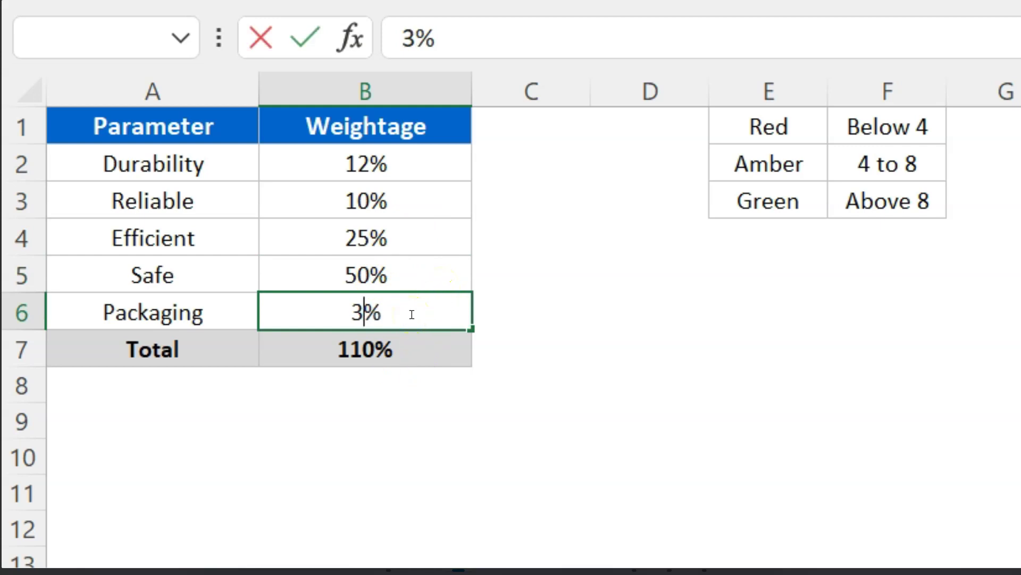
key(Return)
click(393, 336)
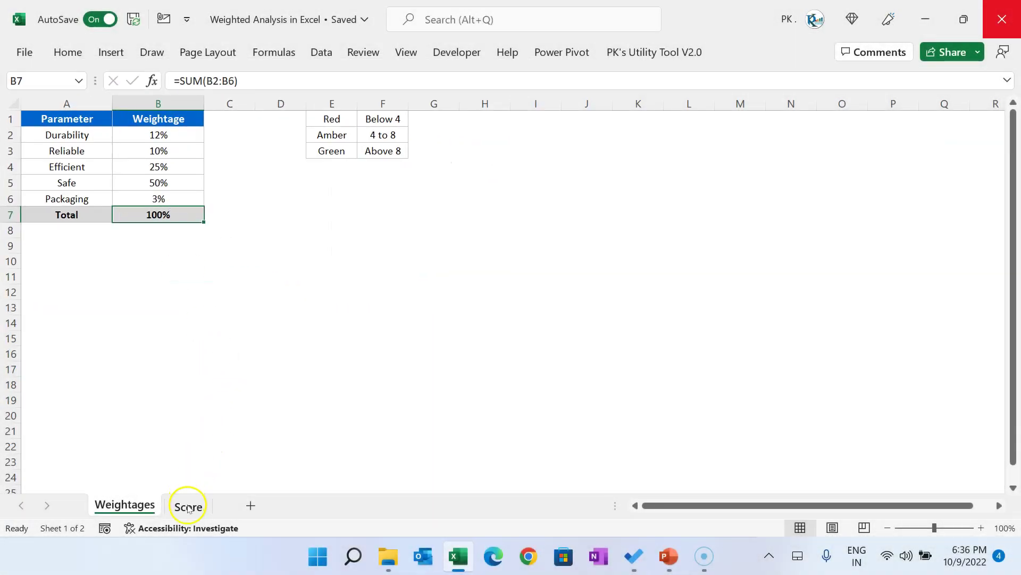
Examine the score column, the overall score row and the overall status heading on the Score sheet.
click(188, 508)
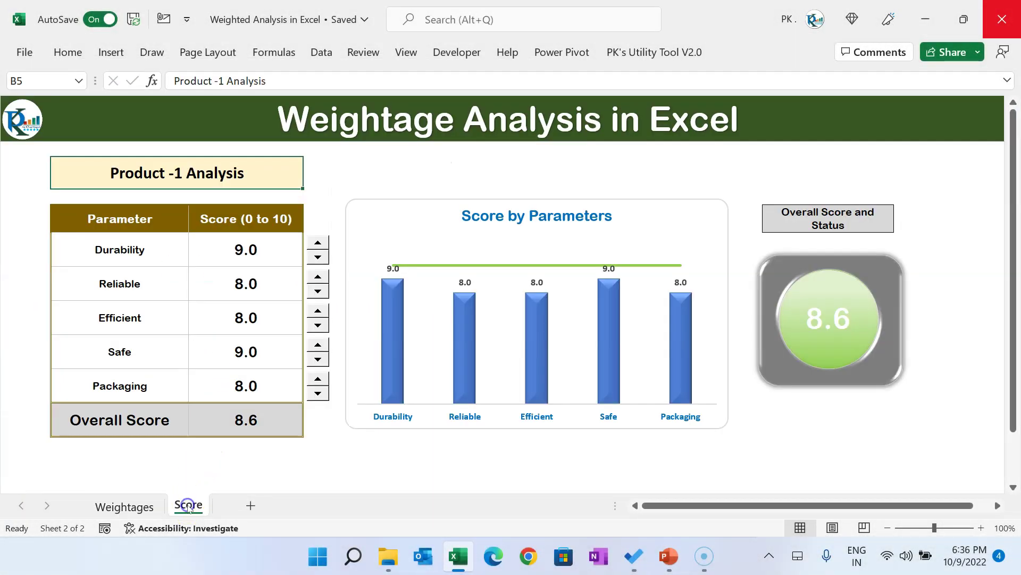
click(149, 427)
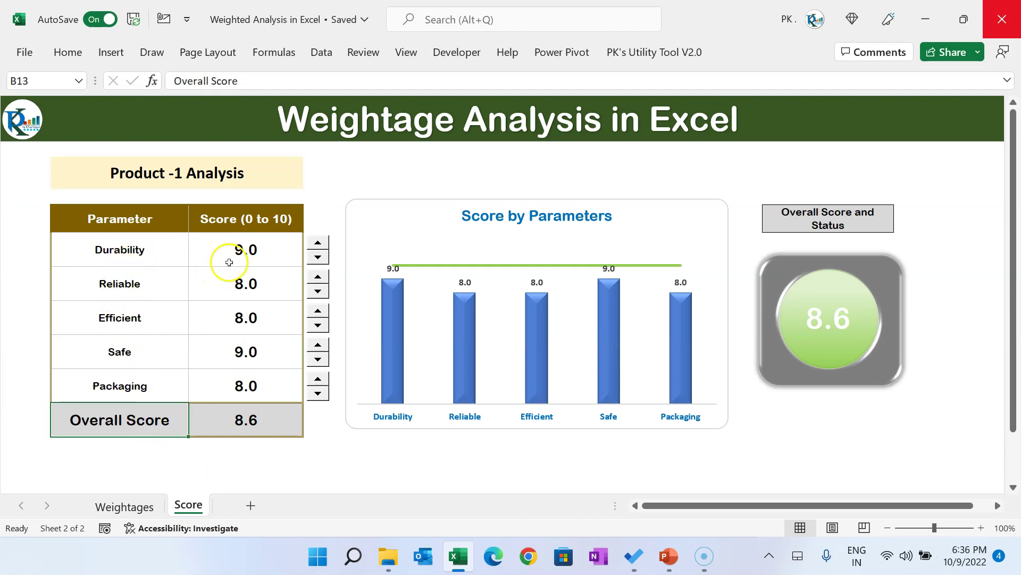
click(250, 223)
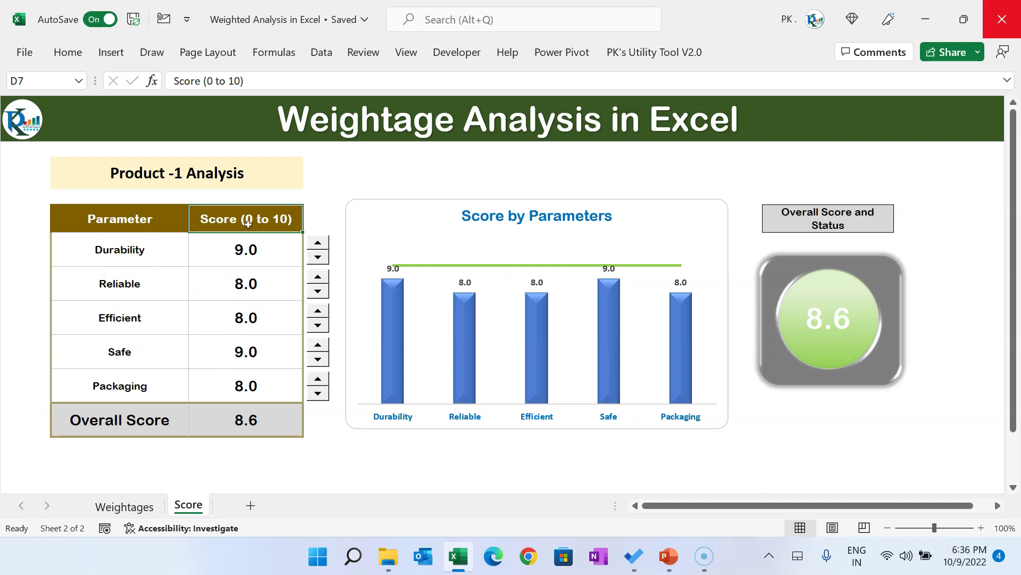
drag(248, 223, 282, 221)
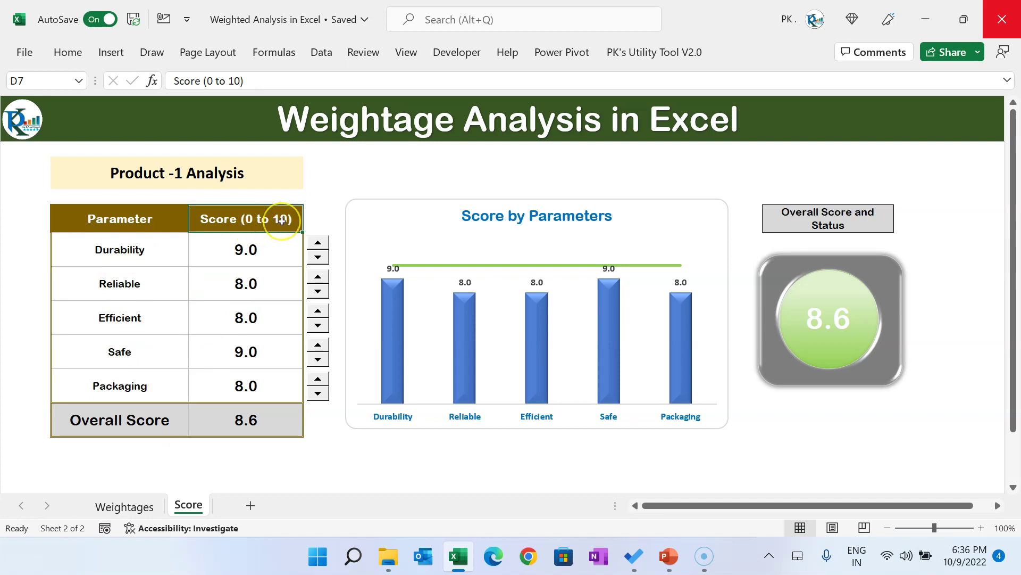
click(269, 252)
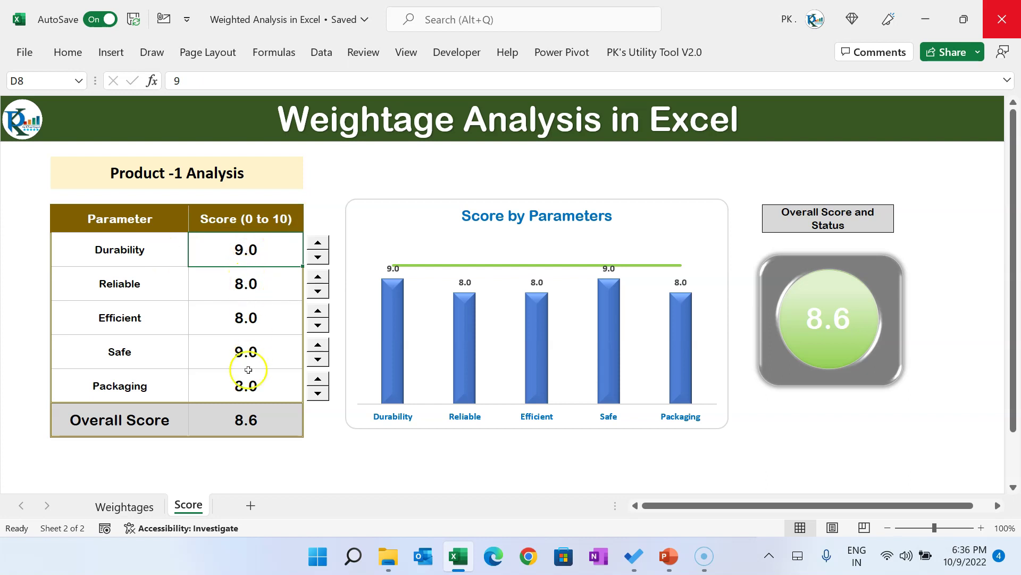
click(135, 433)
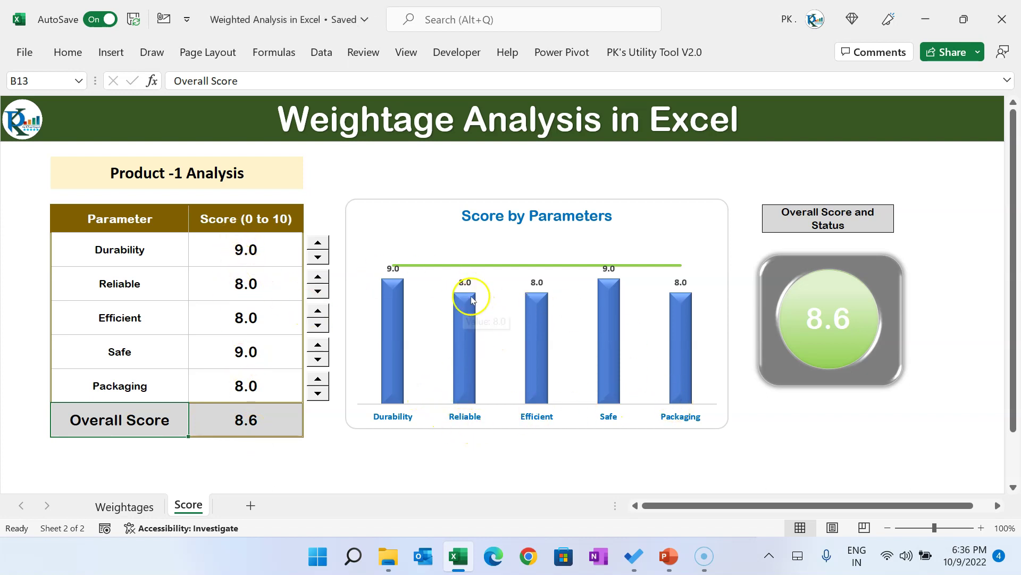
click(842, 213)
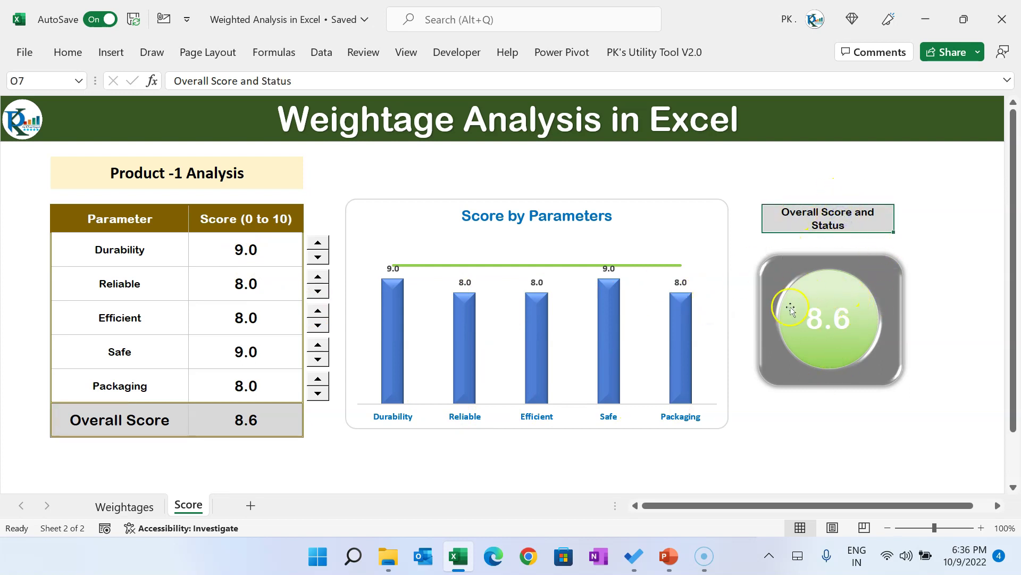
Check the Red, Amber and Green score ranges on the Weightages sheet and return to the Score sheet.
key(ctrl+Page_Up)
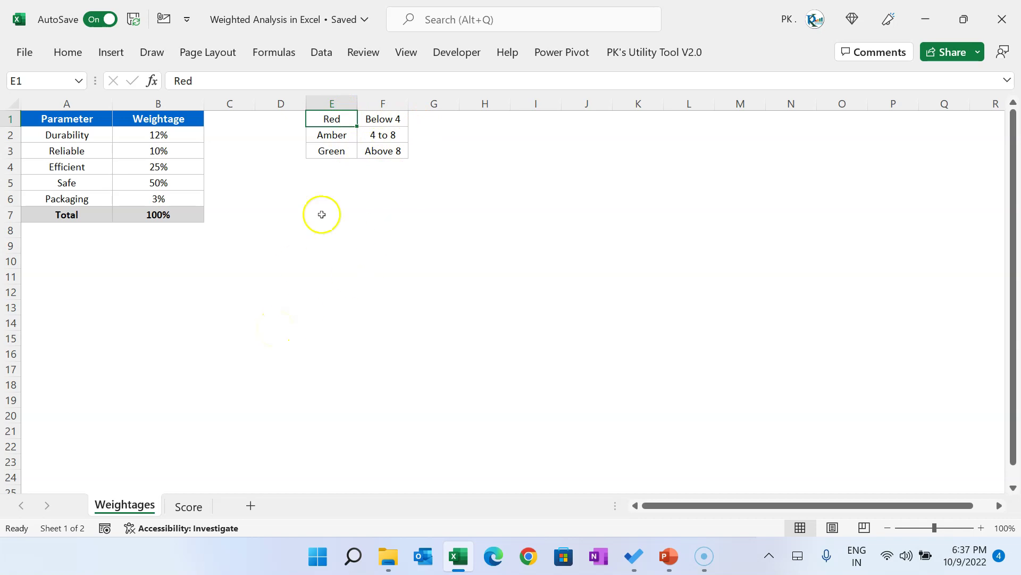
click(344, 147)
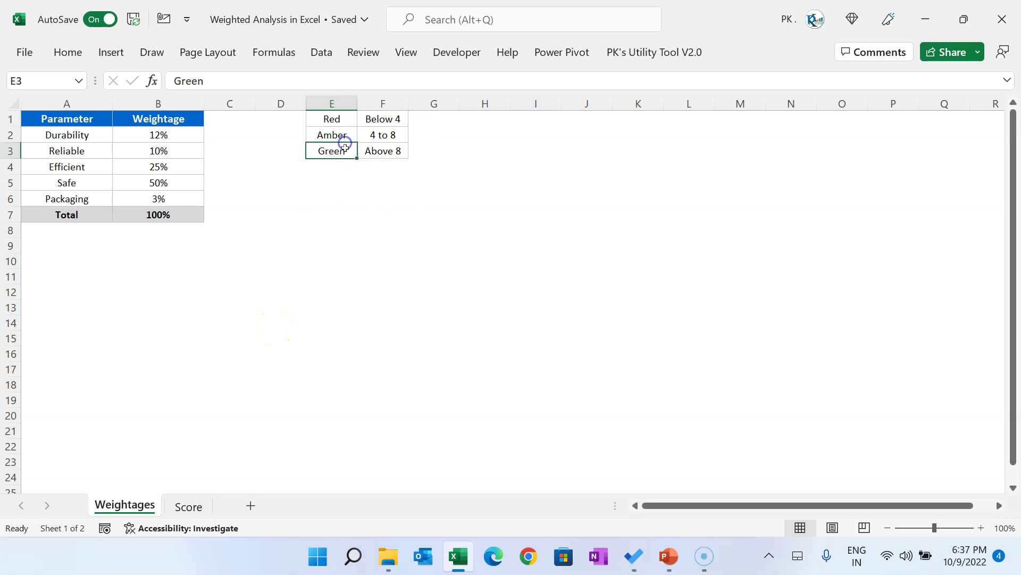
click(189, 506)
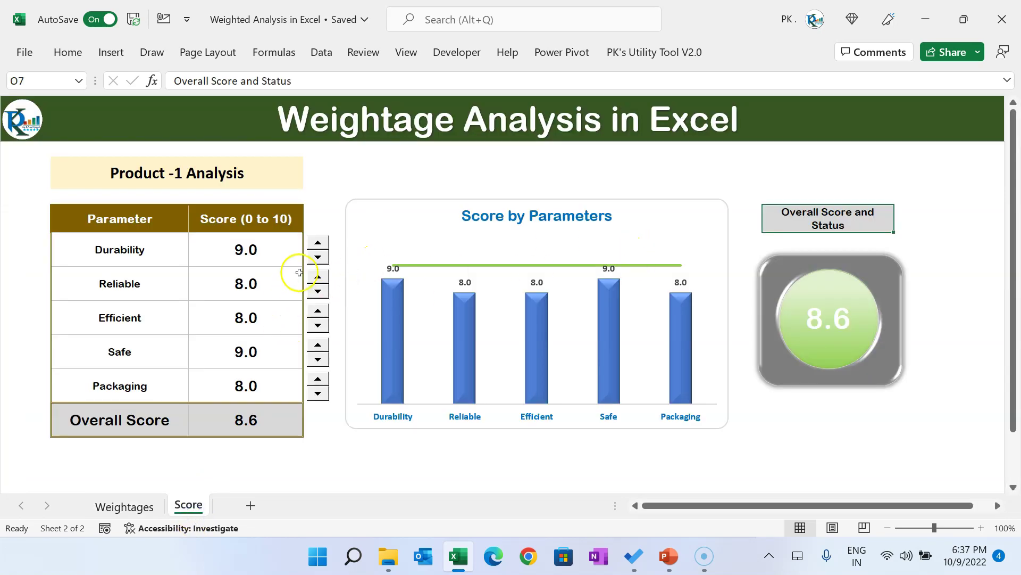
Lower the Safe score step by step to 0.0.
click(274, 255)
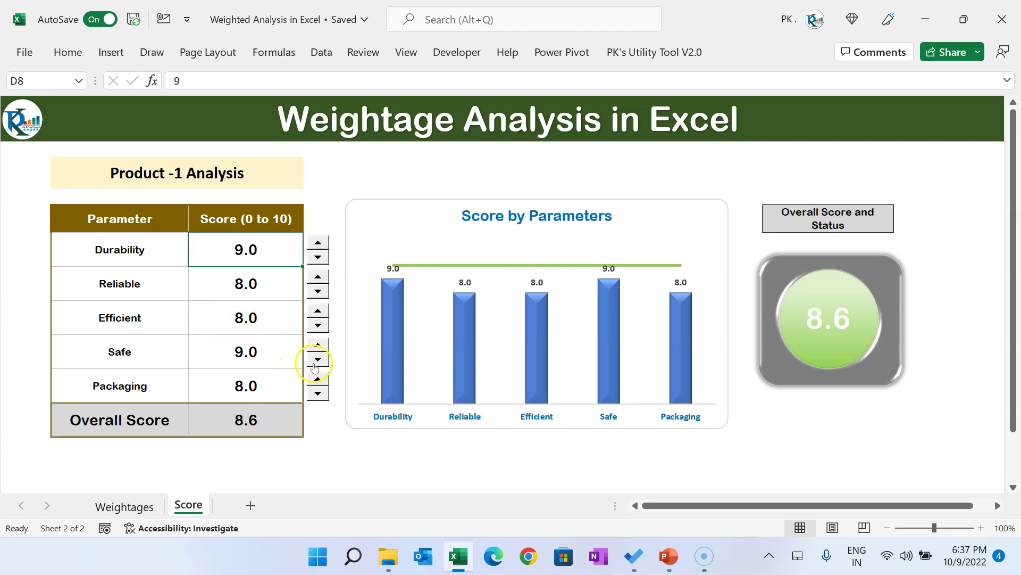
click(270, 347)
click(317, 359)
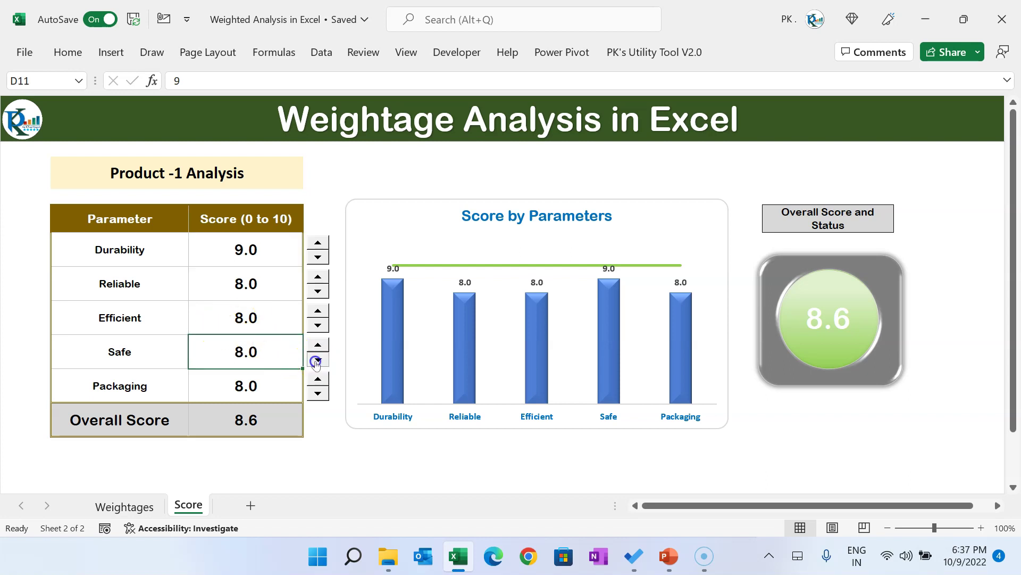
click(317, 360)
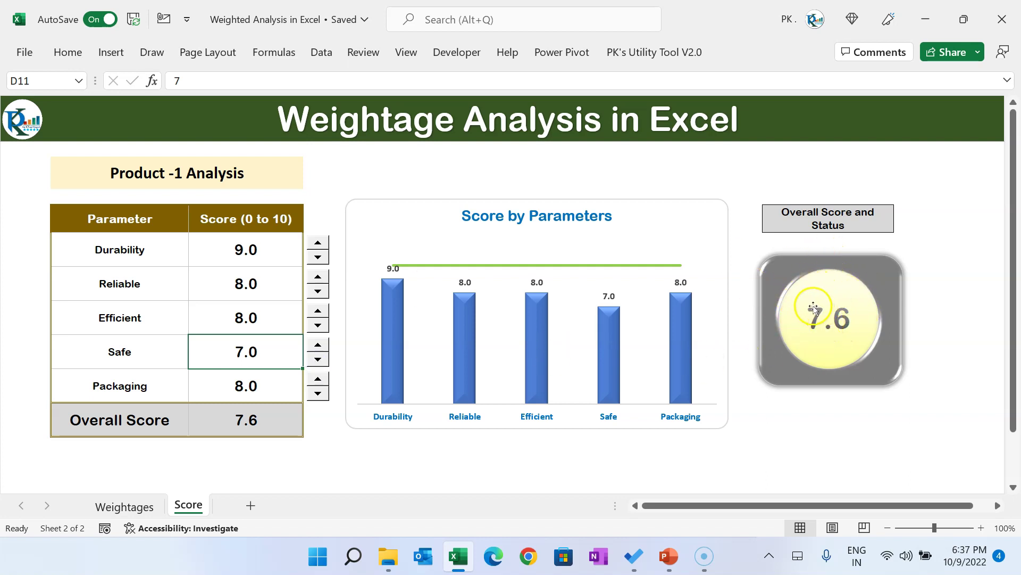
click(318, 360)
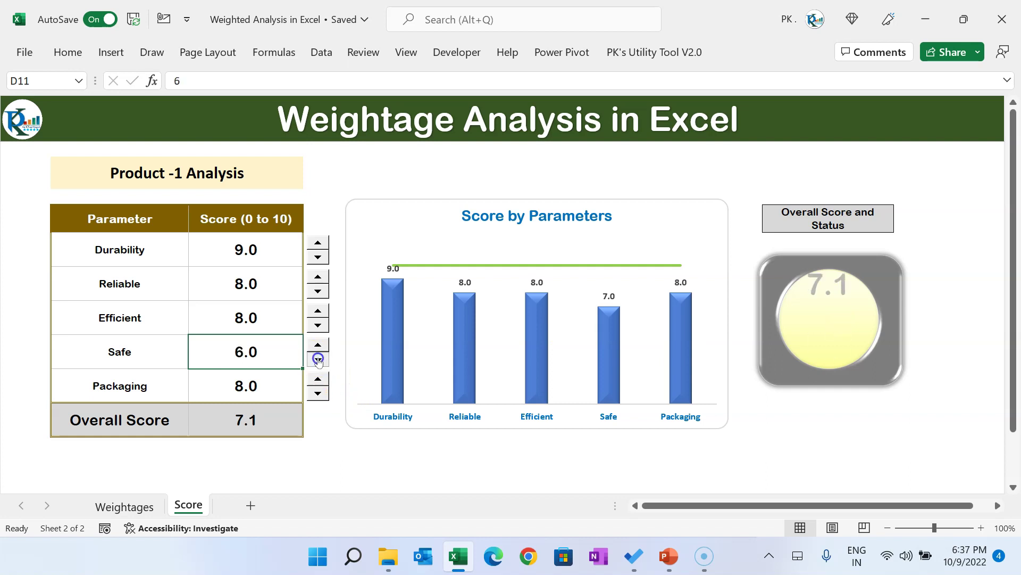
click(318, 360)
click(318, 359)
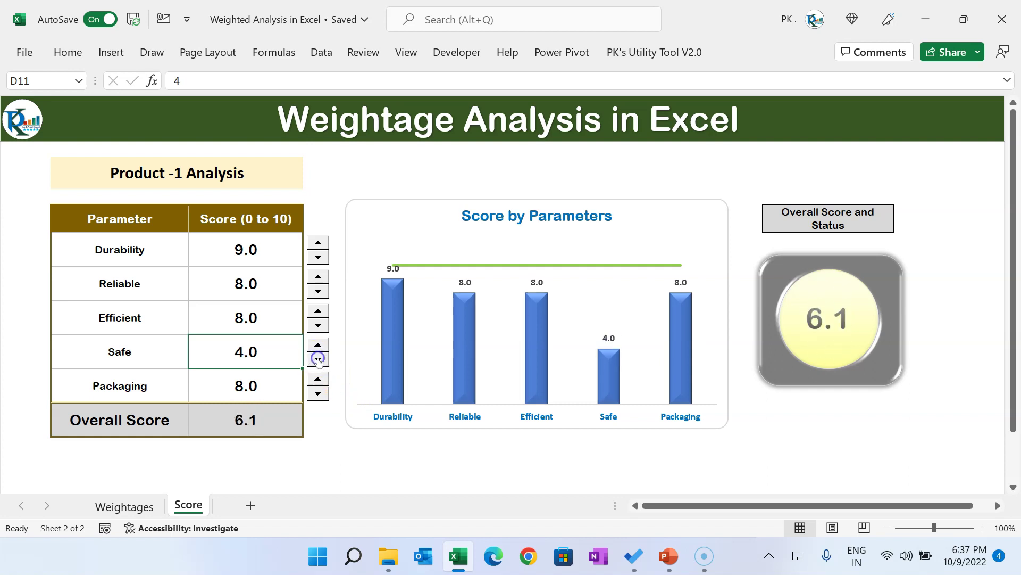
click(318, 359)
click(318, 360)
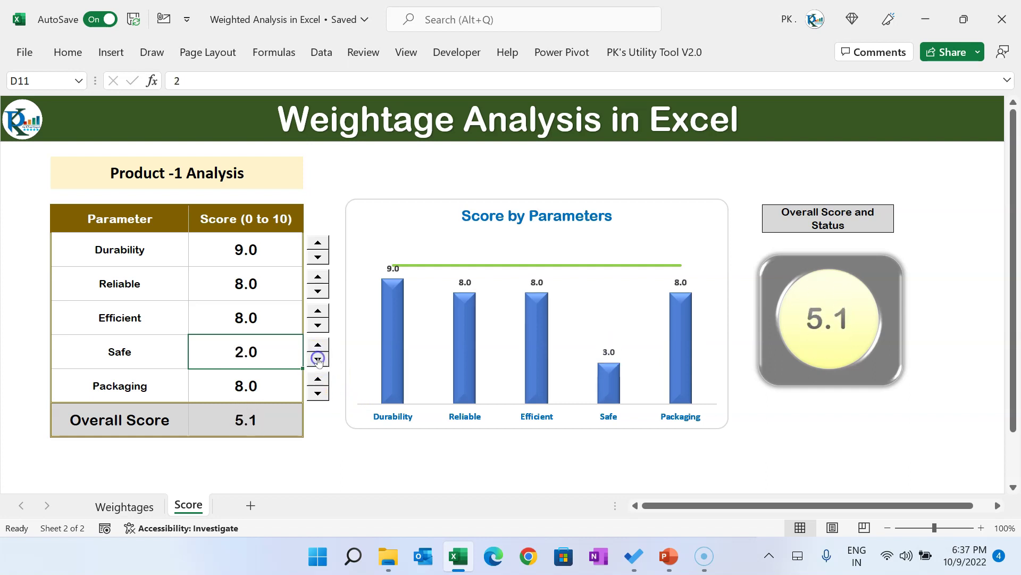
click(318, 360)
click(318, 359)
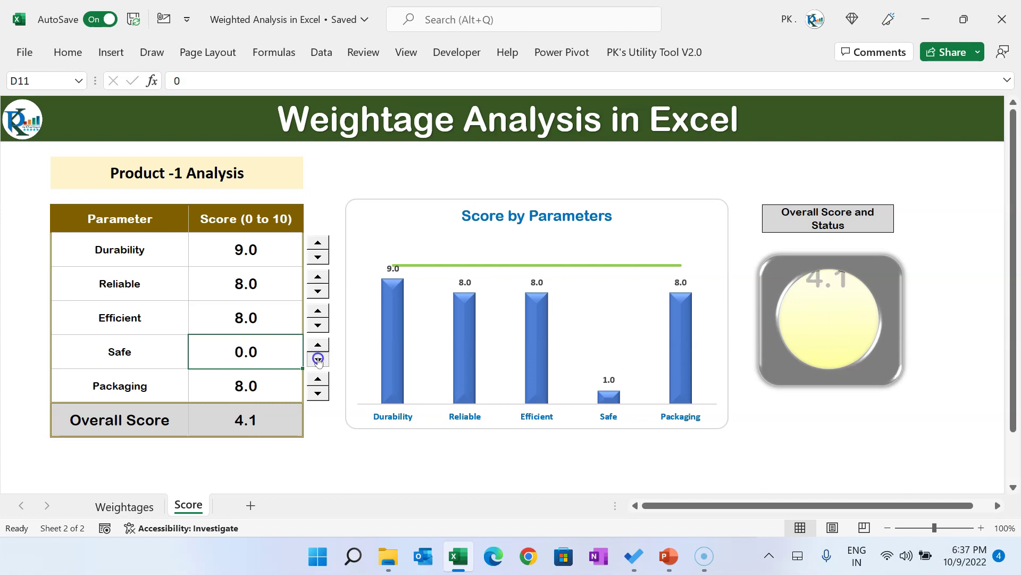
Lower the Packaging score to 6.0 and the Efficient score to 7.0.
click(327, 392)
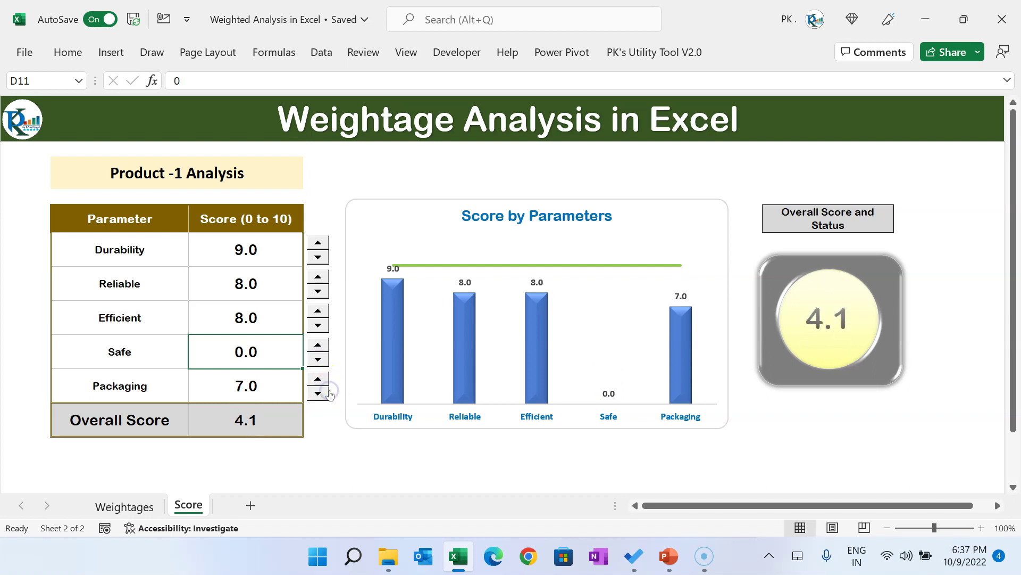
click(326, 393)
click(318, 324)
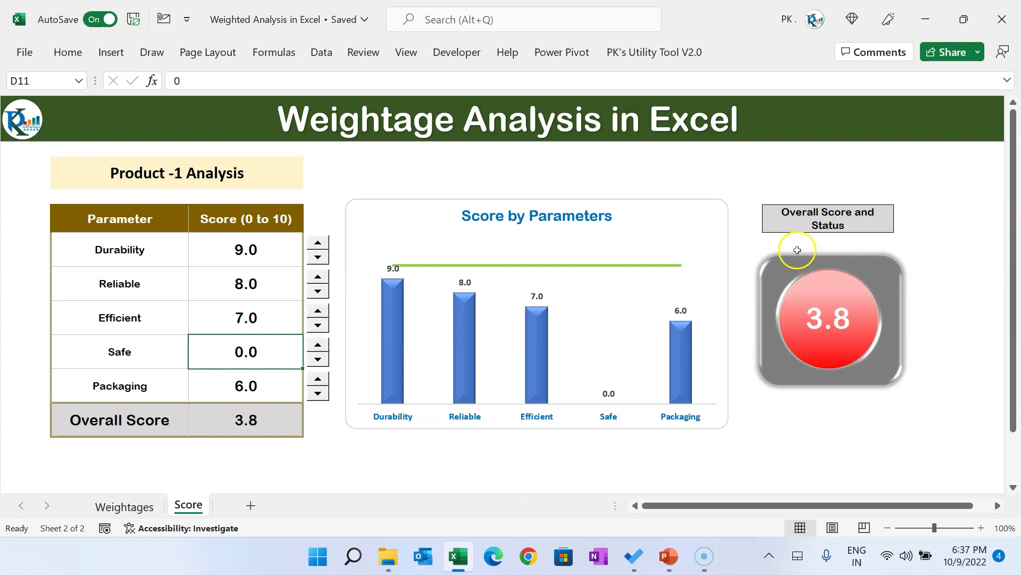
Enter a score of 3.5 directly in the Efficient score cell.
click(267, 315)
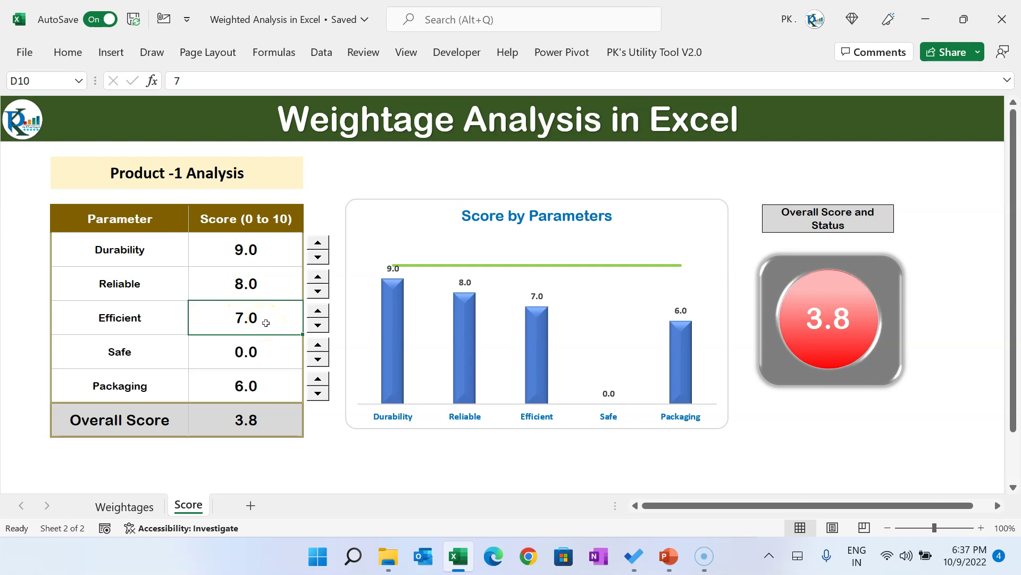
text(3.5)
key(Return)
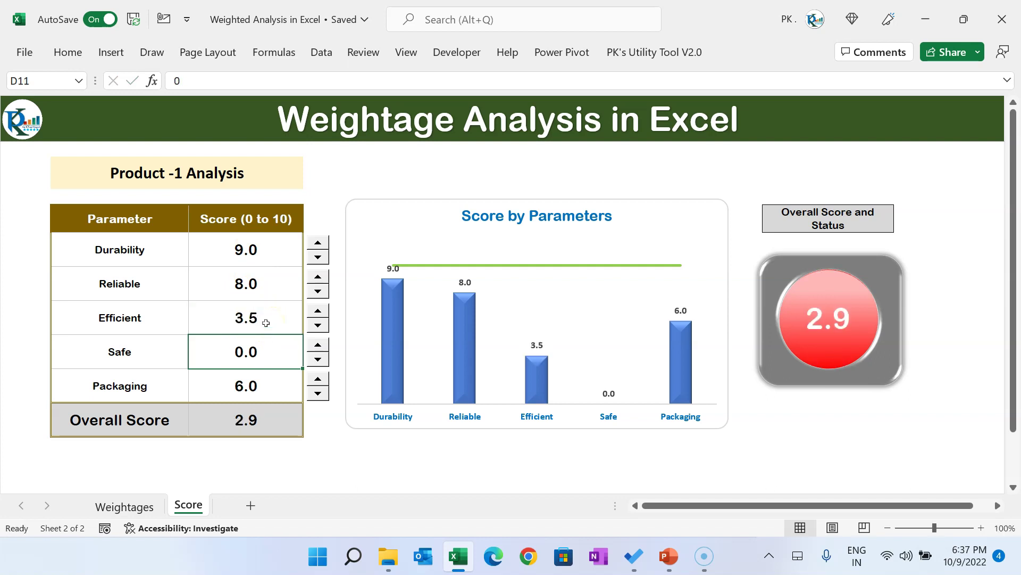
Raise the Efficient score to 5.0 and the Safe score to 2.0.
click(320, 312)
click(321, 317)
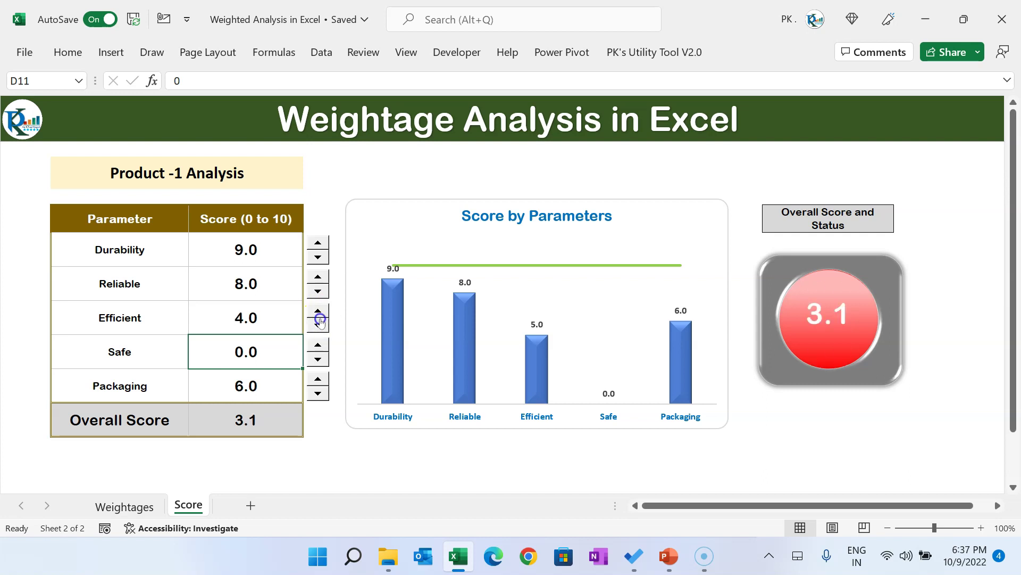
click(319, 311)
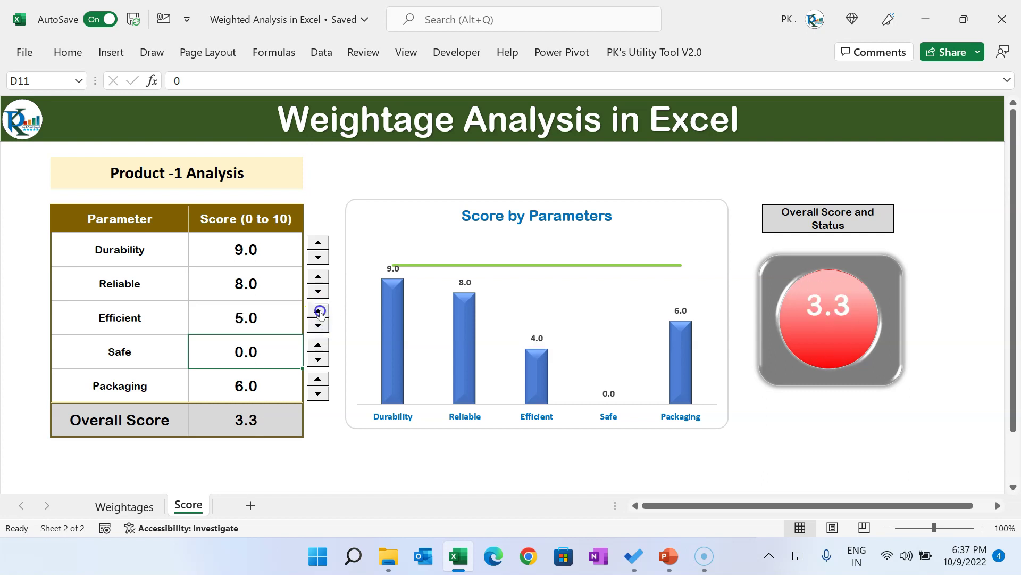
click(318, 346)
click(319, 347)
key(Up)
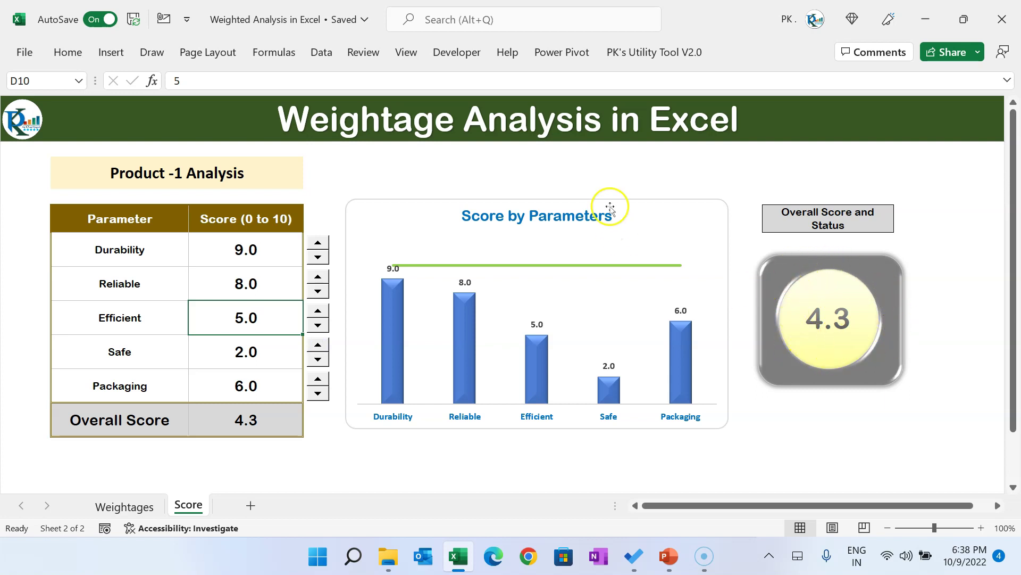
Select the Product -1 Analysis title cell above the score table.
click(240, 173)
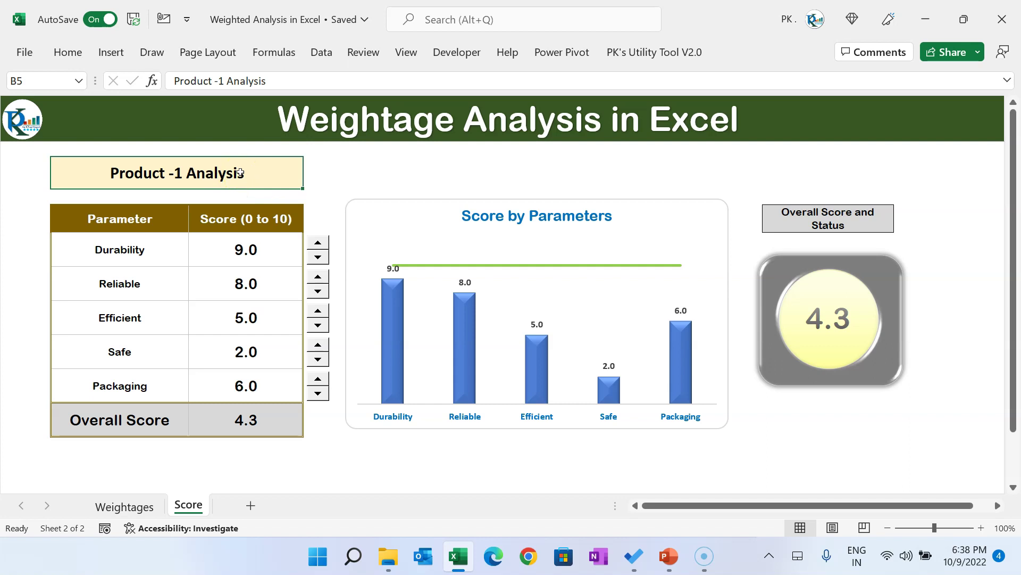
Copy the Parameter and Weightage table from the Weightages sheet into cell A1 of a new blank workbook.
click(128, 506)
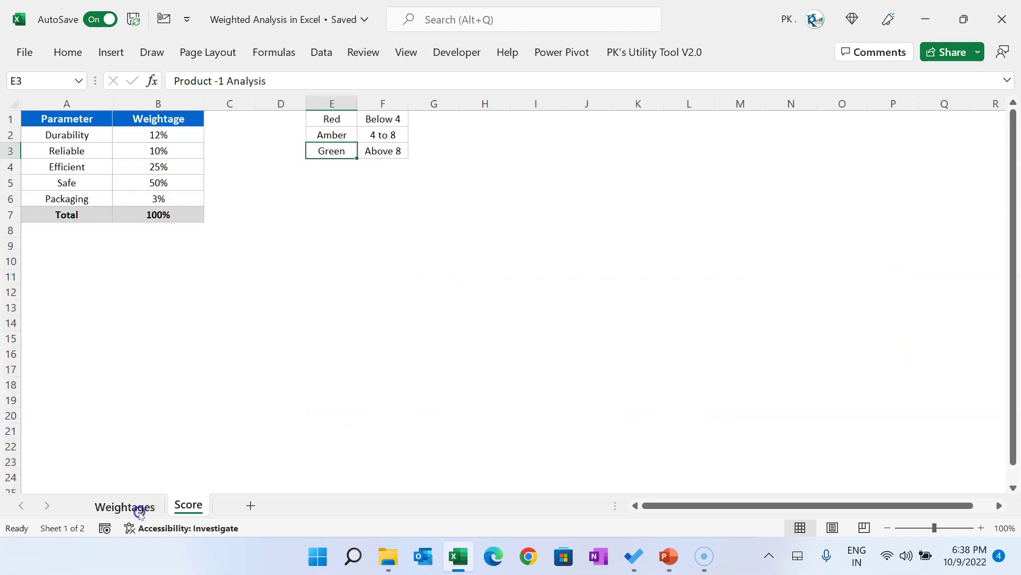
drag(77, 128, 147, 210)
key(ctrl+c)
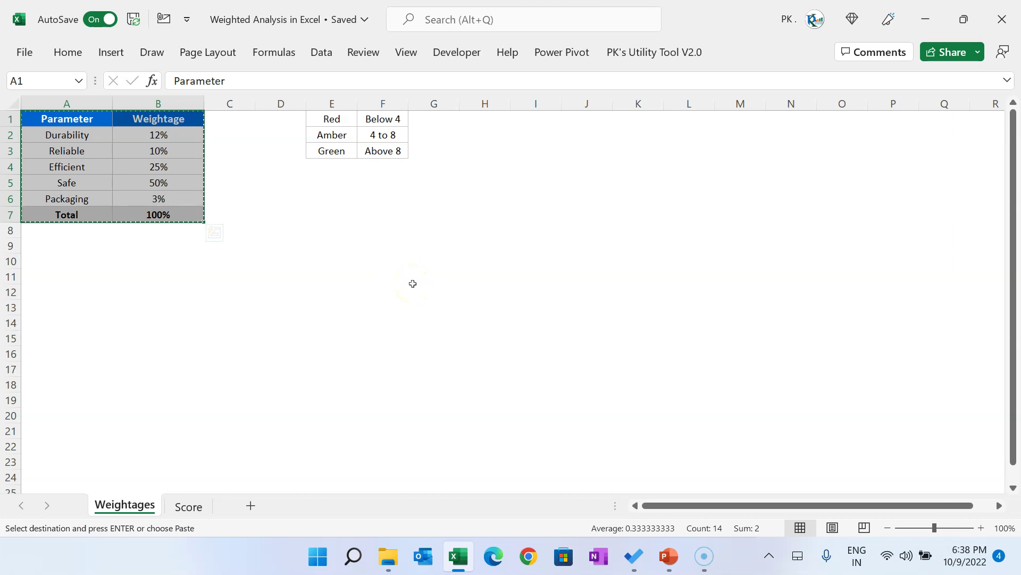
key(ctrl+n)
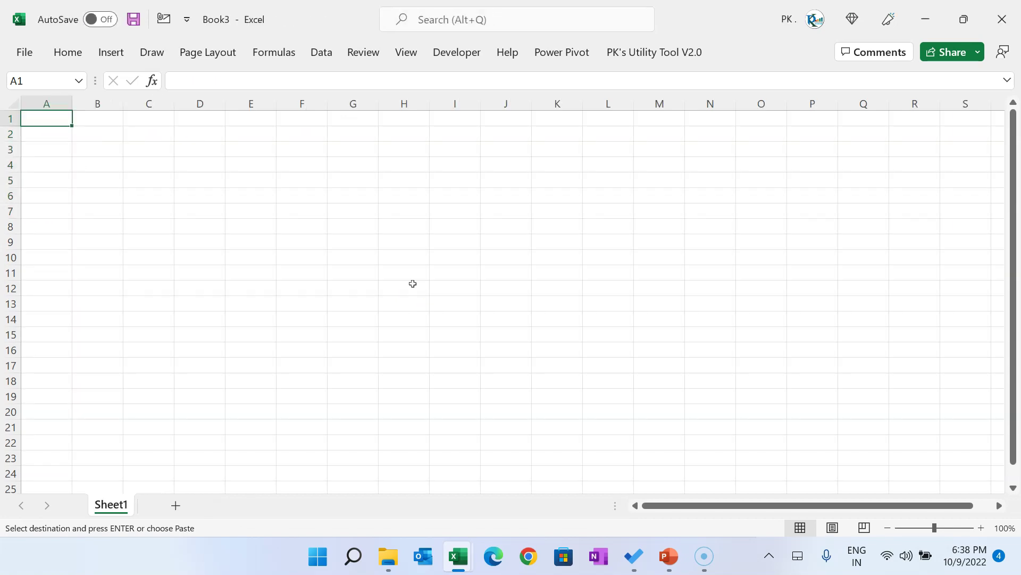
key(ctrl+v)
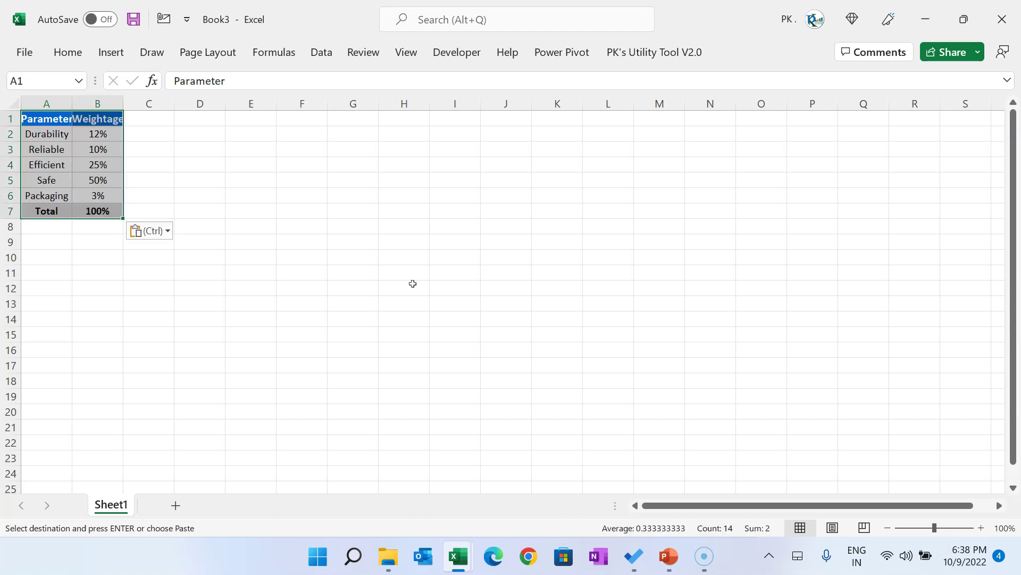
Widen the Parameter and Weightage columns of the pasted table to fit their headers.
double_click(71, 103)
drag(129, 103, 184, 103)
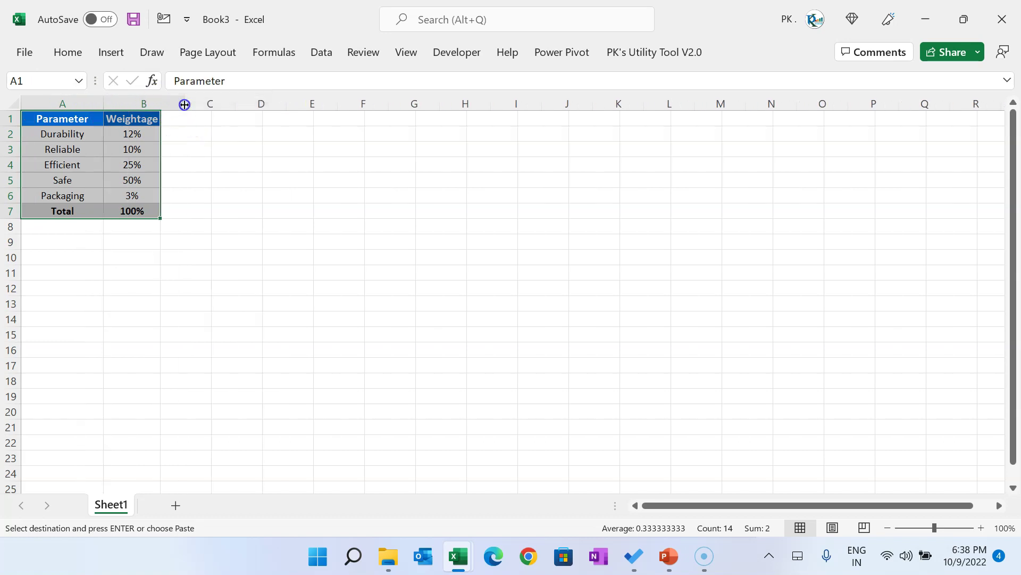
click(85, 135)
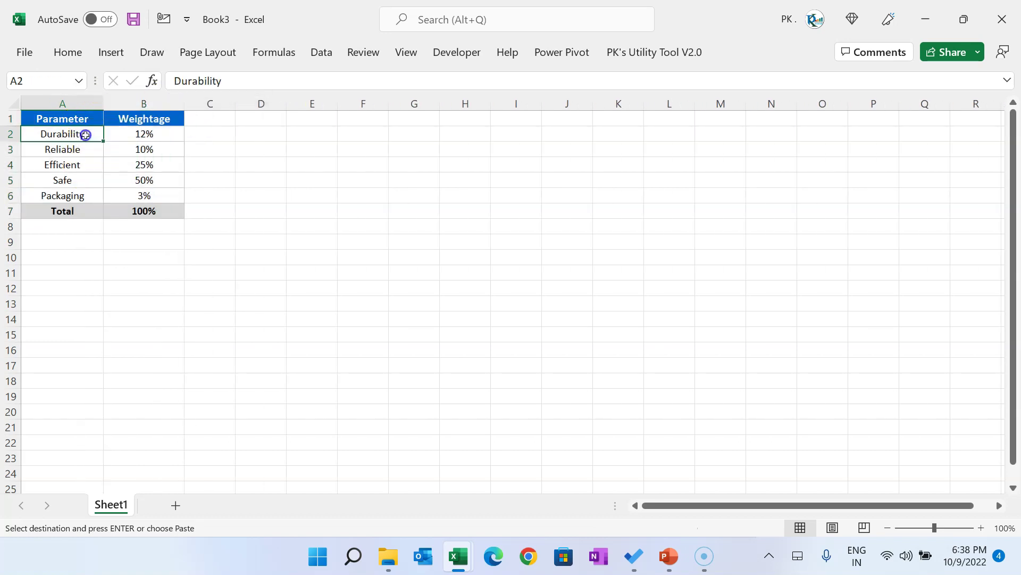
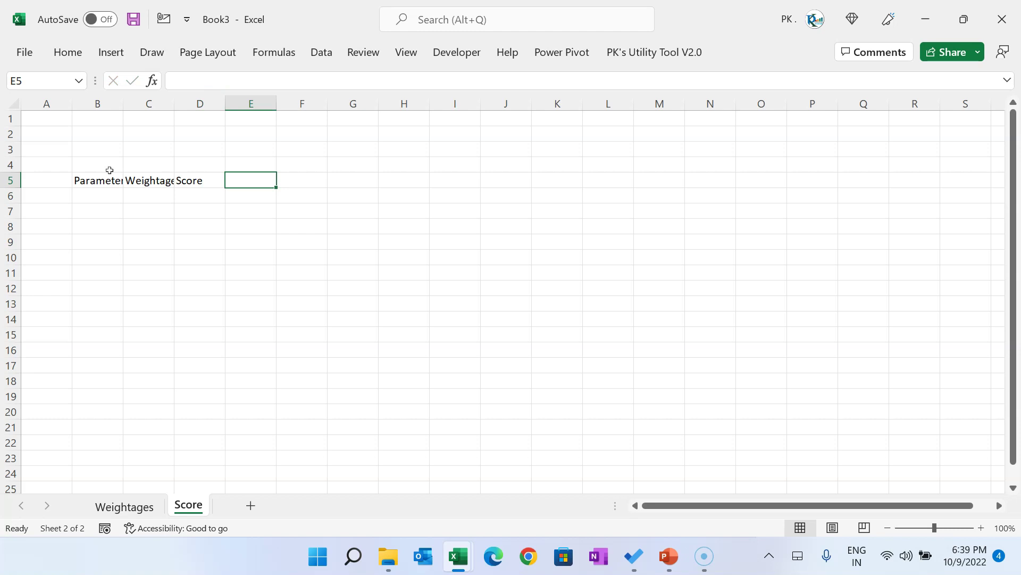
Enter the header Max Line in cell E5, beside the Score header.
text(Max Li)
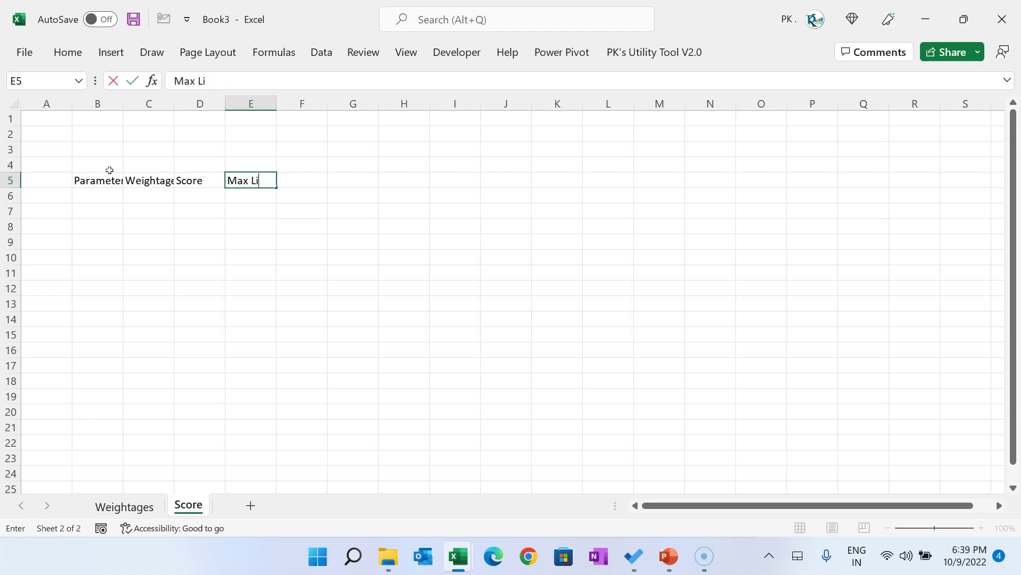
text(ne)
key(Return)
Copy the five parameter names from the Weightages sheet to the Score sheet under the Parameter header, starting at B6.
click(120, 506)
drag(72, 136, 63, 196)
key(ctrl+q)
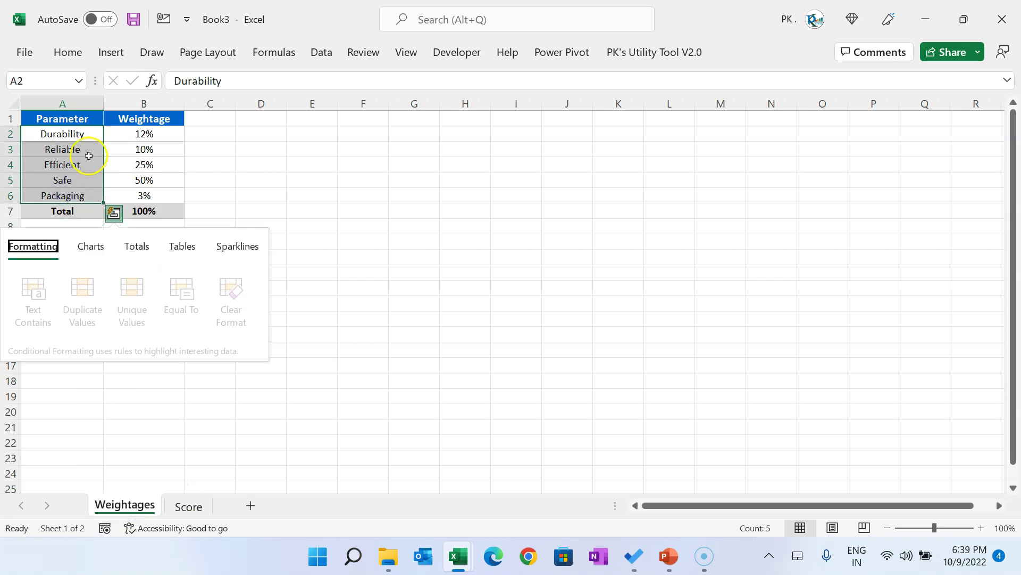
key(Escape)
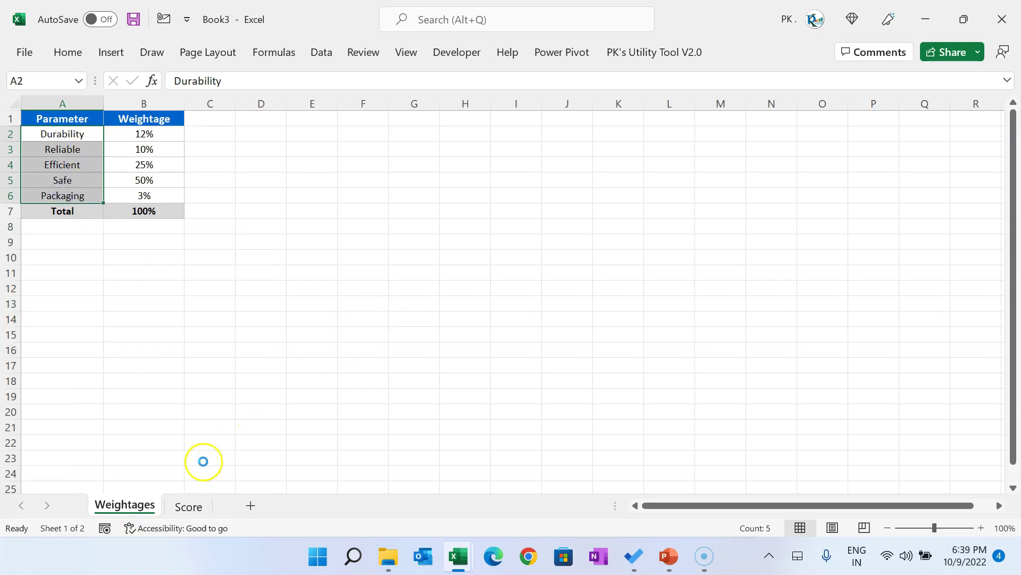
key(ctrl+c)
click(188, 505)
key(ctrl+v)
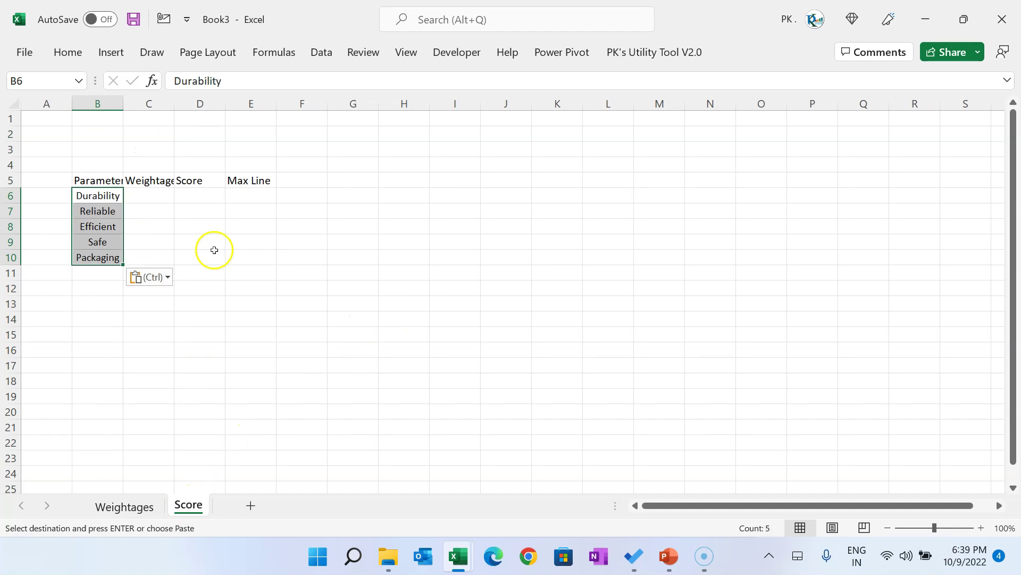
Look up the Durability weightage in C6 with =VLOOKUP(B6,Weightages!A:B,2,0).
click(165, 197)
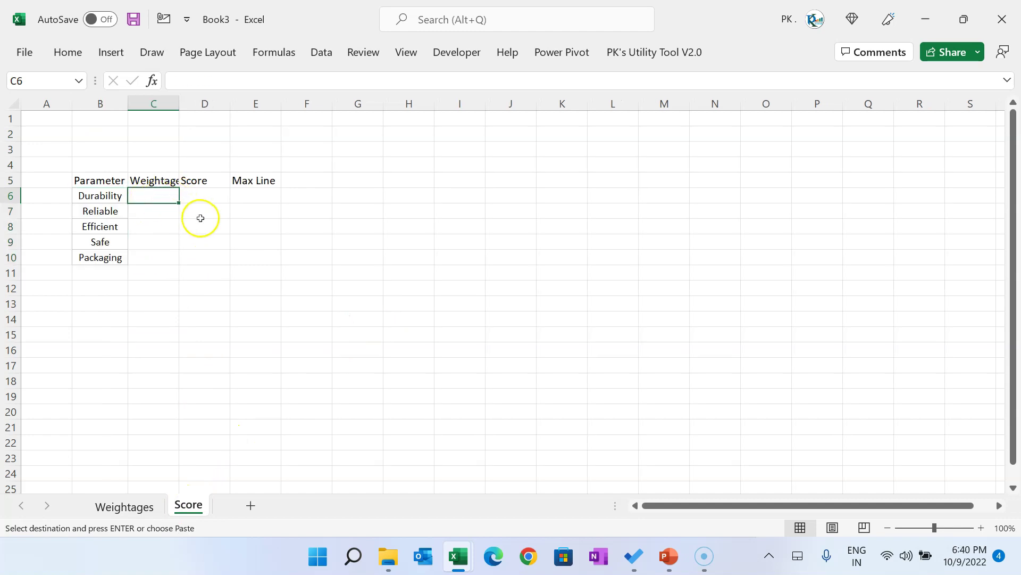
text(=VLOOKUP()
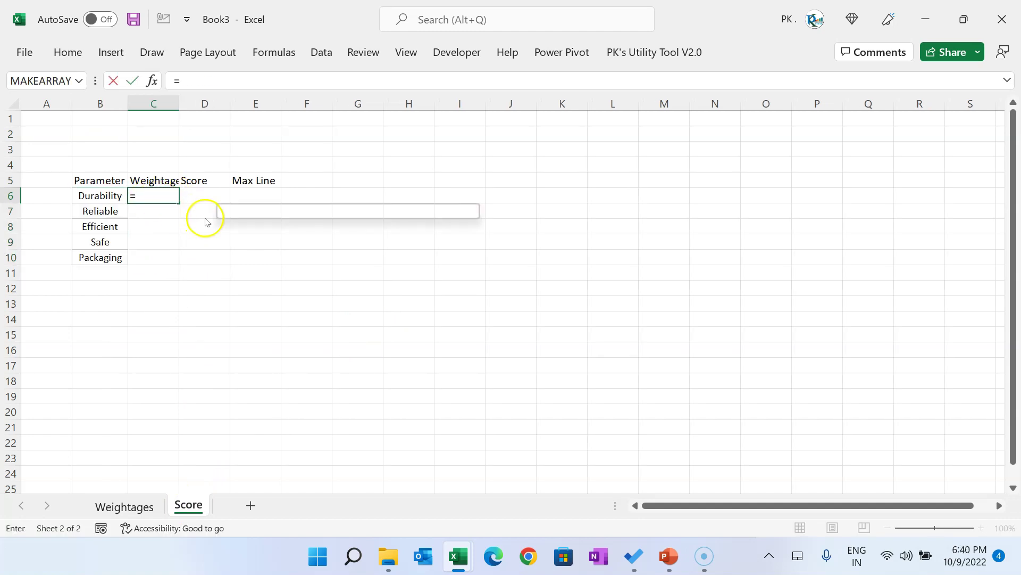
click(99, 197)
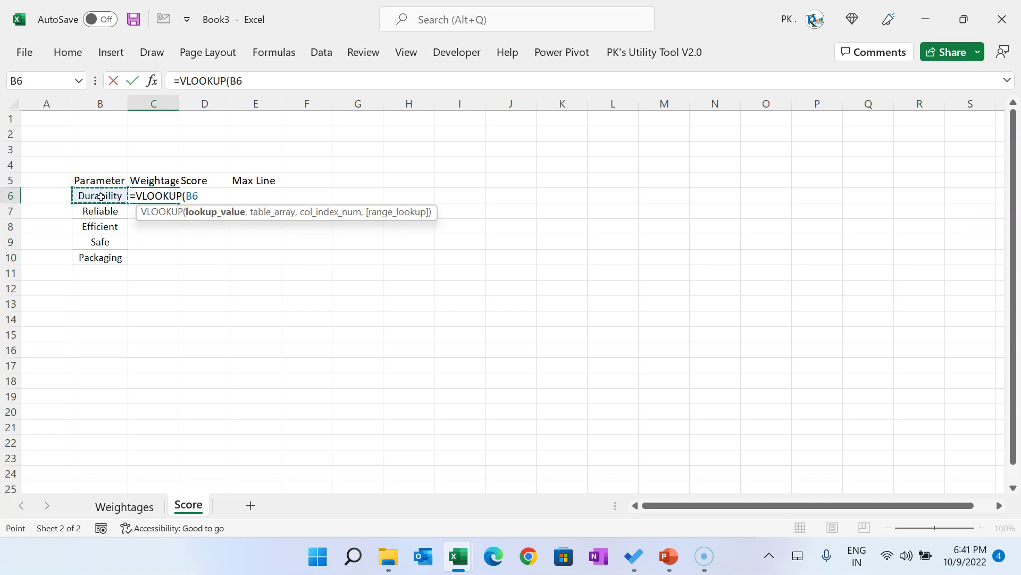
text(,)
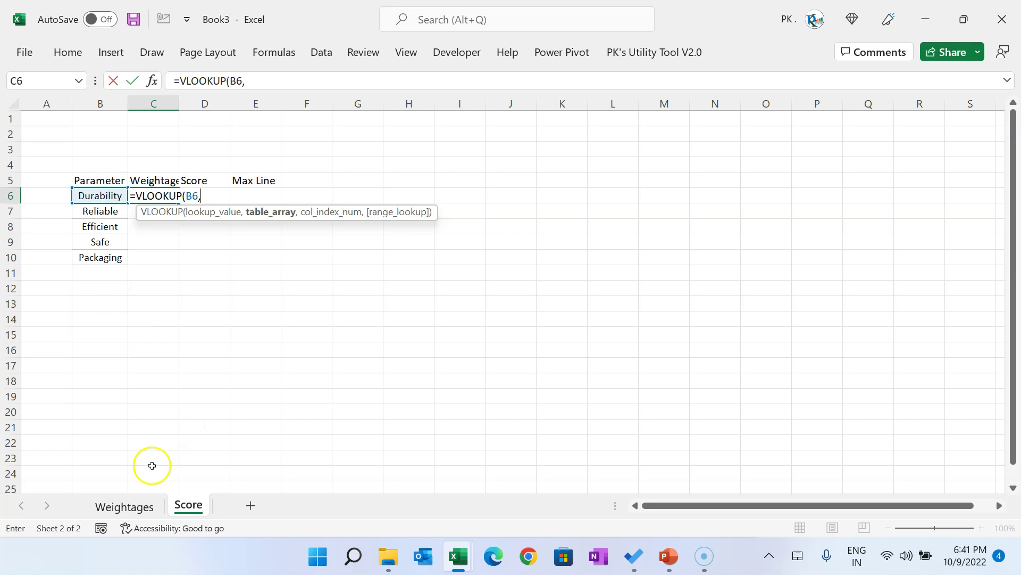
click(134, 506)
click(76, 103)
drag(76, 104, 143, 104)
text(,2,)
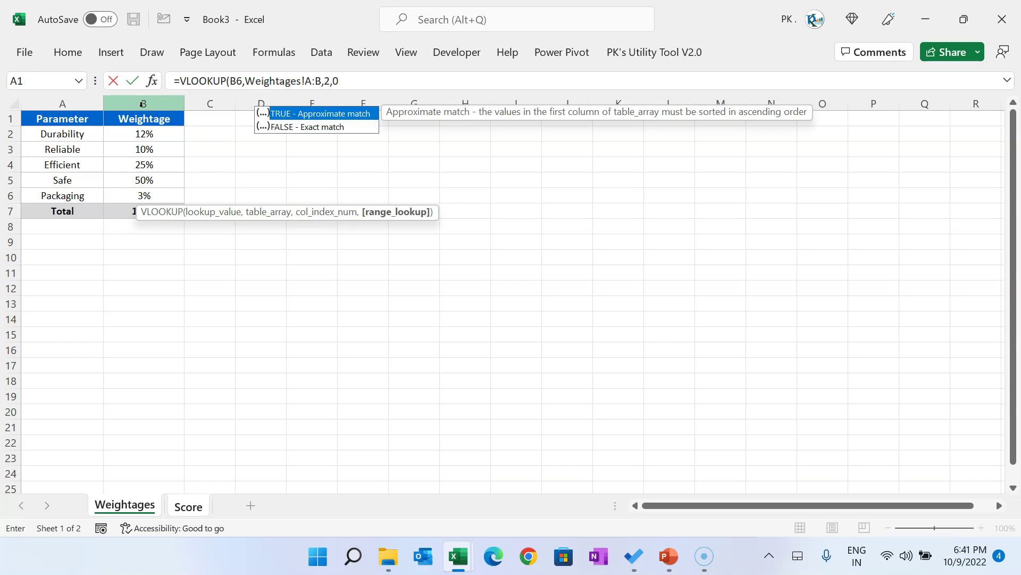
text(0)
key(Return)
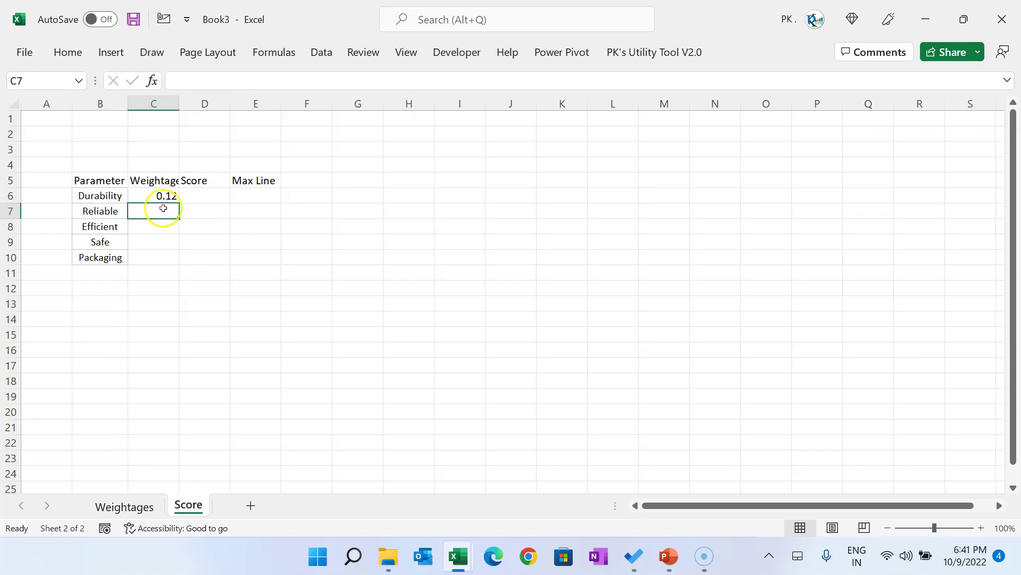
Fit the Weightage column, fill its lookup formula down to the Packaging row and format C6:C10 as percentages.
double_click(183, 100)
drag(166, 196, 167, 257)
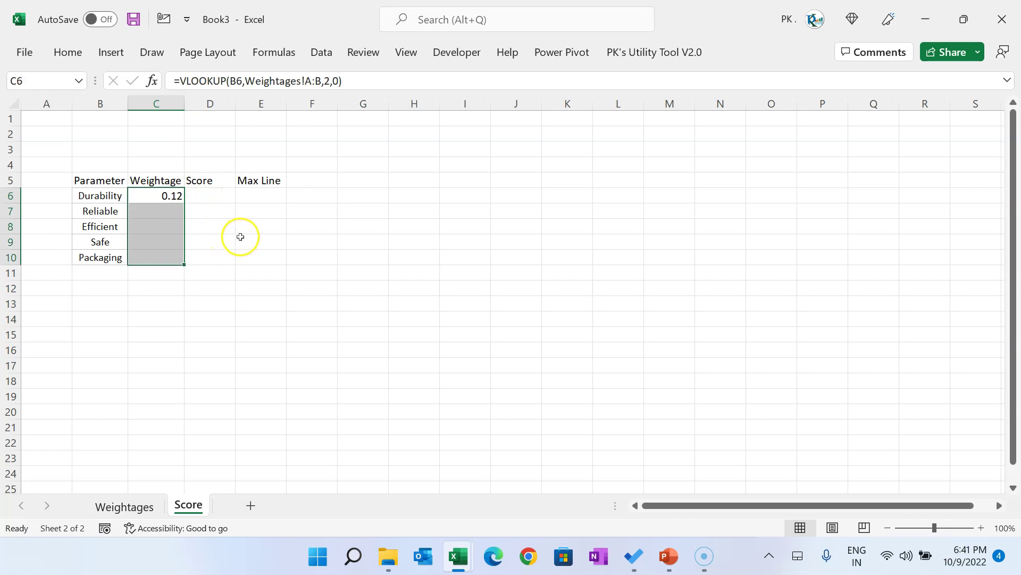
key(ctrl+d)
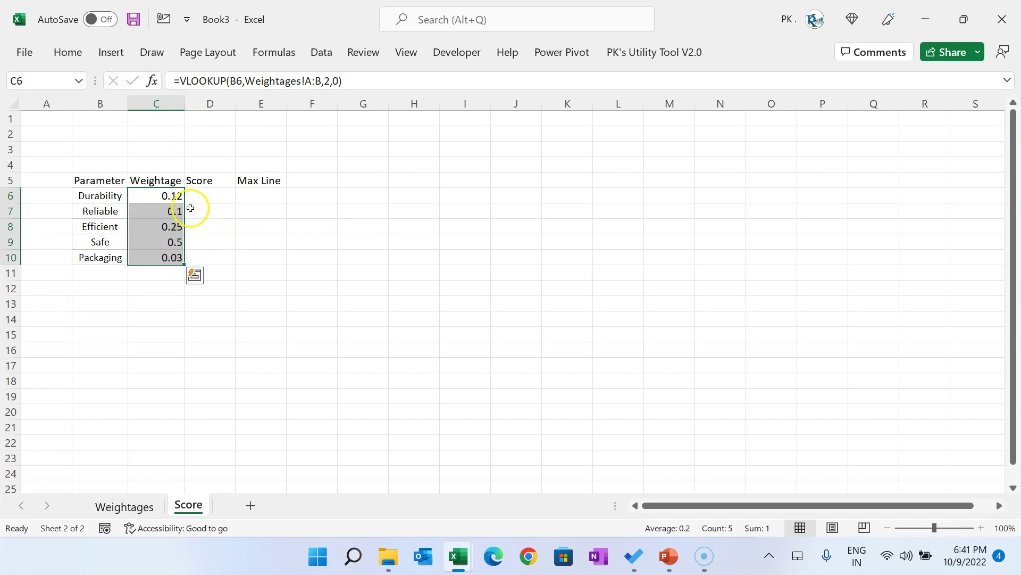
key(ctrl+shift+5)
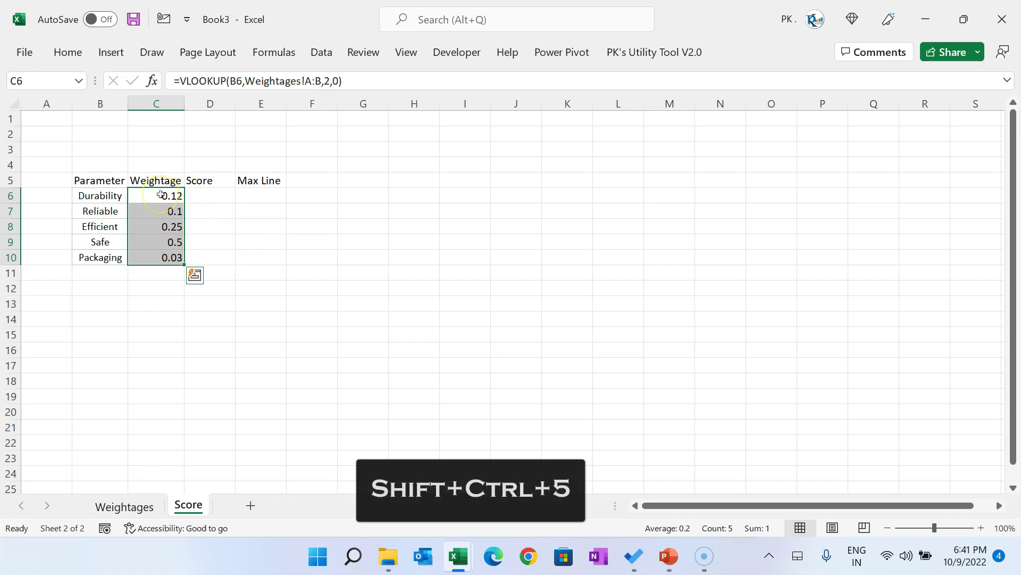
key(ctrl+shift+5)
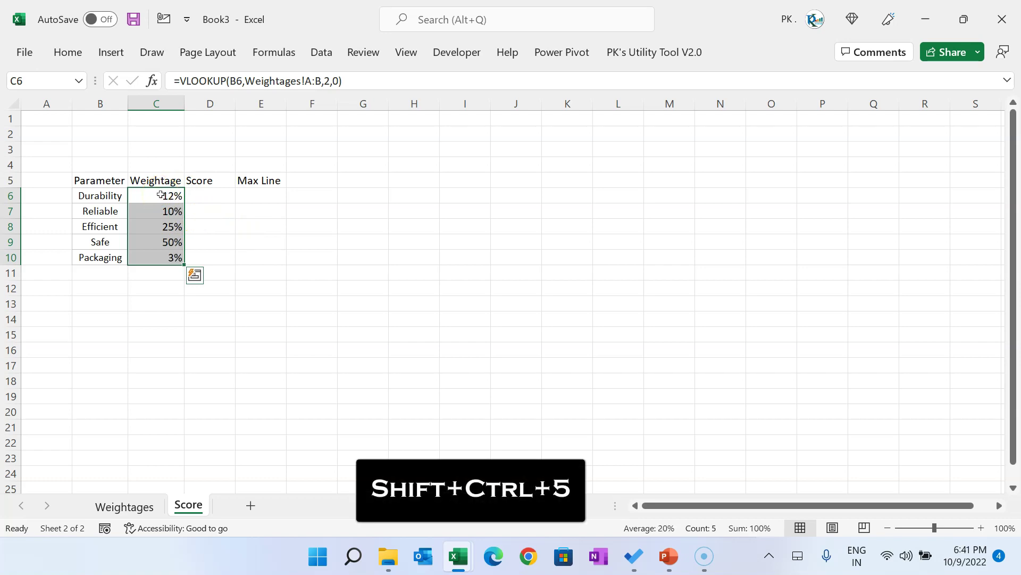
Enter 10 as the Max Line value for Durability and fill it down through Packaging.
drag(211, 194, 207, 250)
click(268, 194)
text(10)
key(Return)
click(272, 197)
drag(272, 196, 271, 258)
key(ctrl+e)
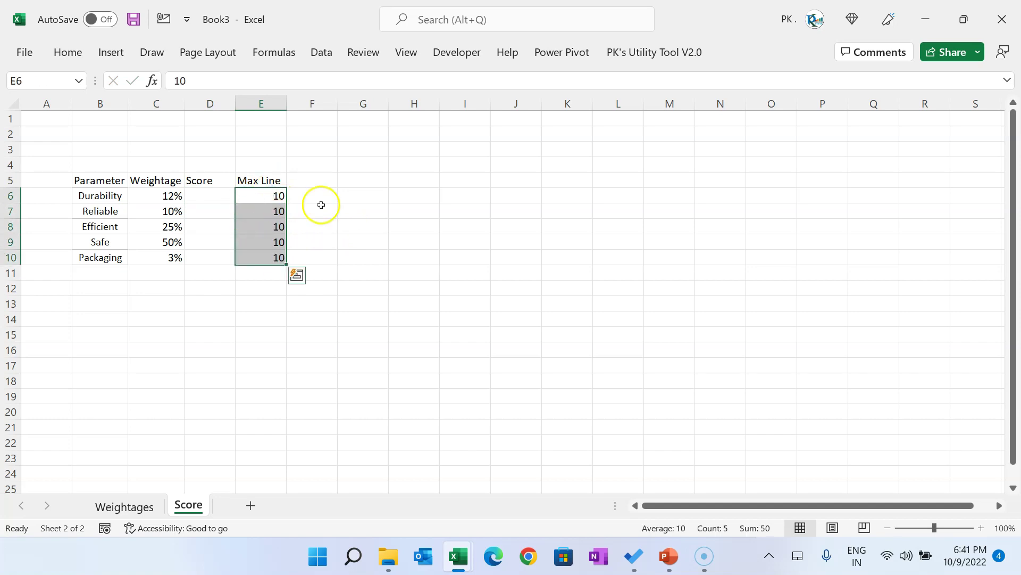
Try to apply all borders to the table in B5:E10.
click(248, 179)
click(154, 180)
drag(100, 180, 264, 254)
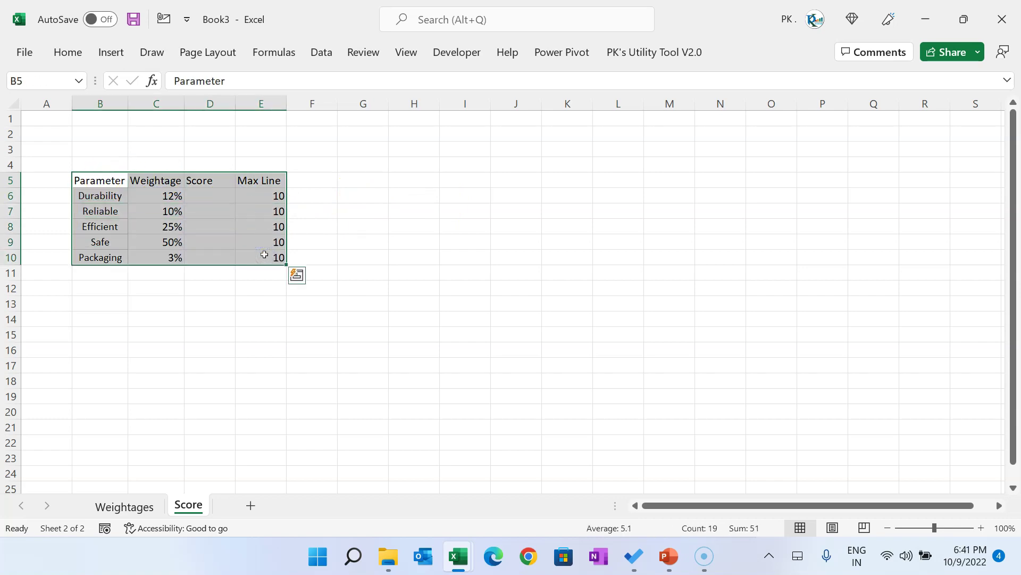
double_click(70, 52)
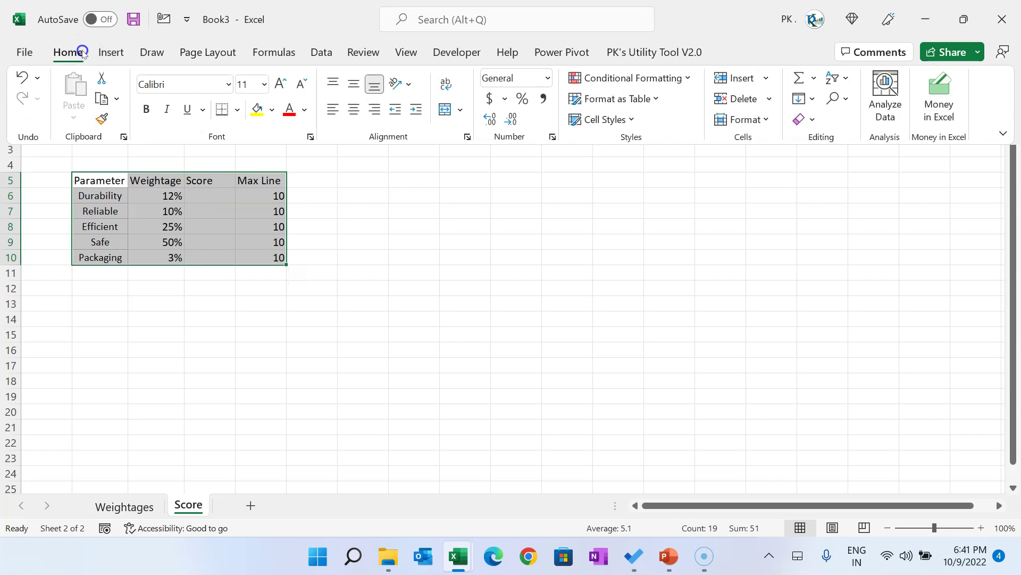
click(241, 109)
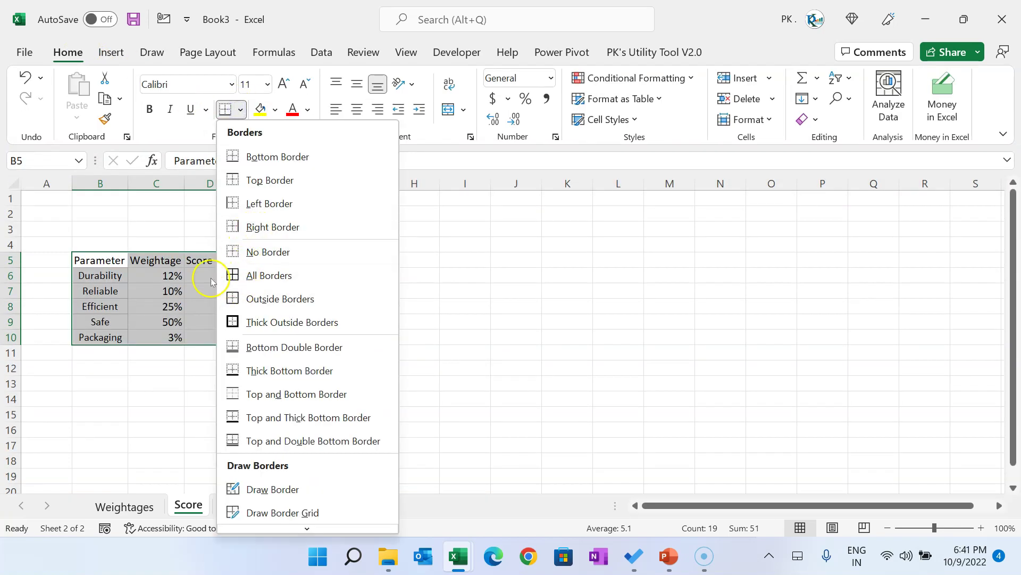
click(237, 275)
drag(106, 267, 258, 326)
click(110, 262)
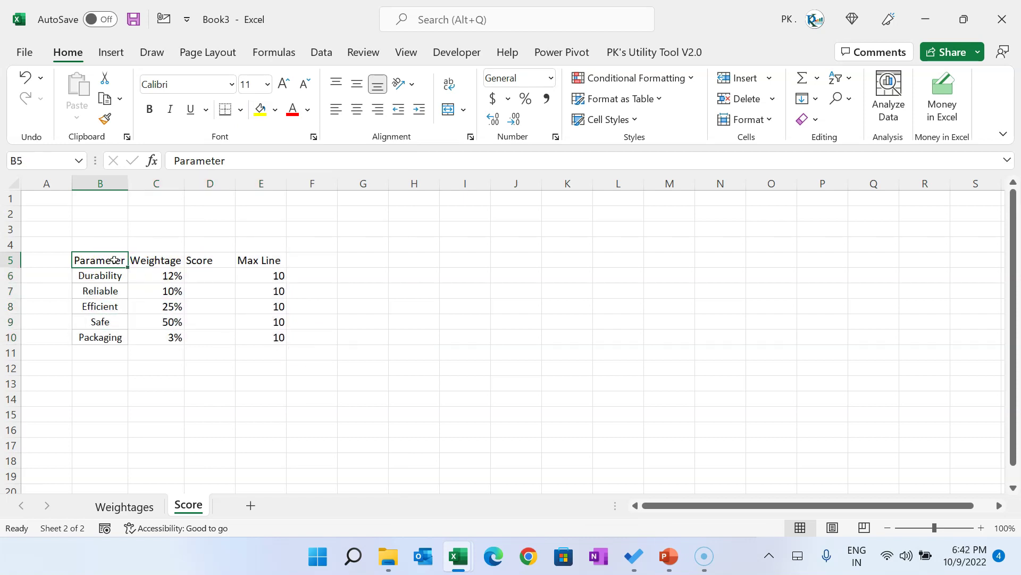
Apply the PK's Utility Tool Quick Formatting to the table in B5:E10, treating the first row as headers.
click(660, 55)
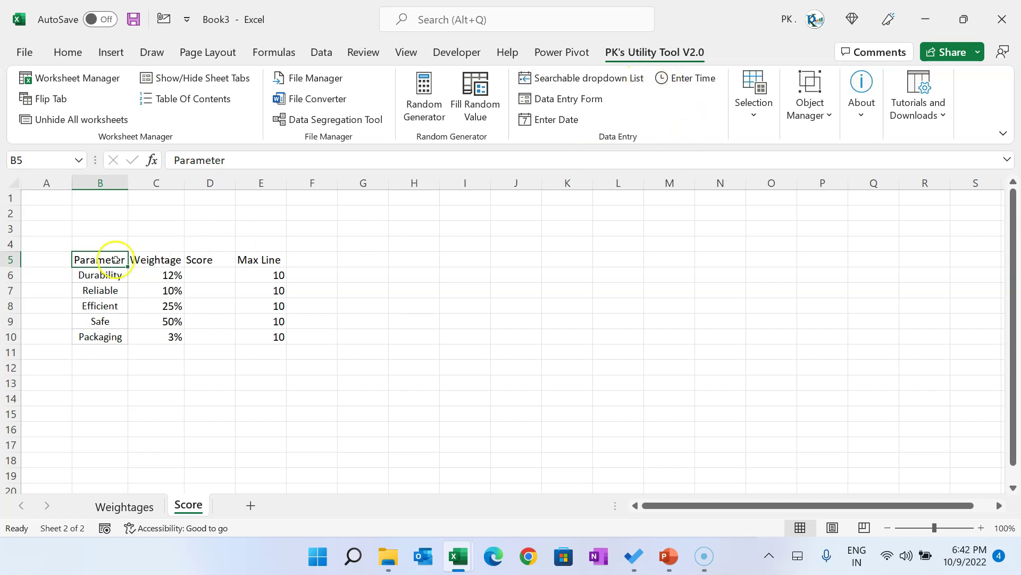
drag(101, 260, 262, 332)
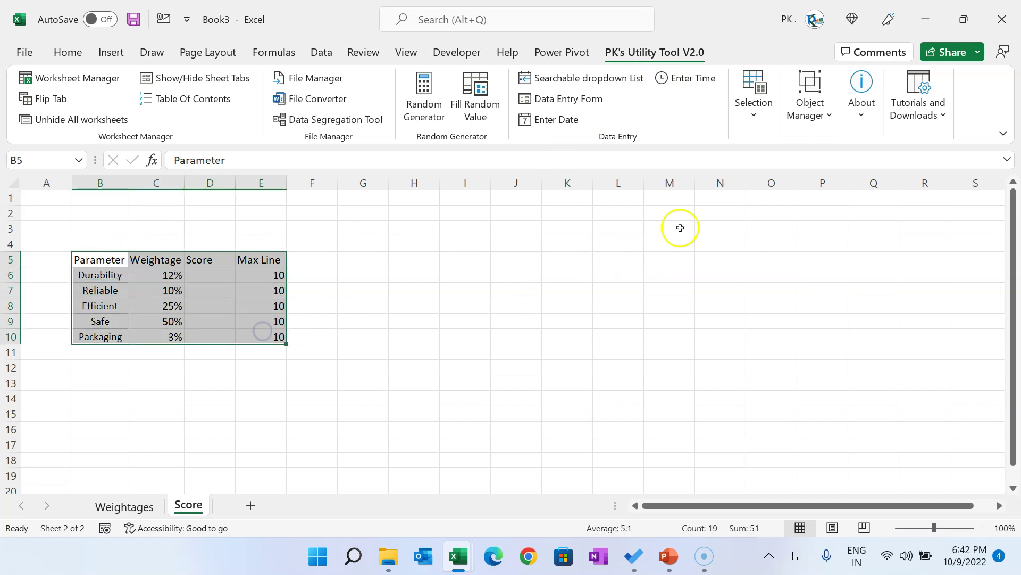
click(760, 120)
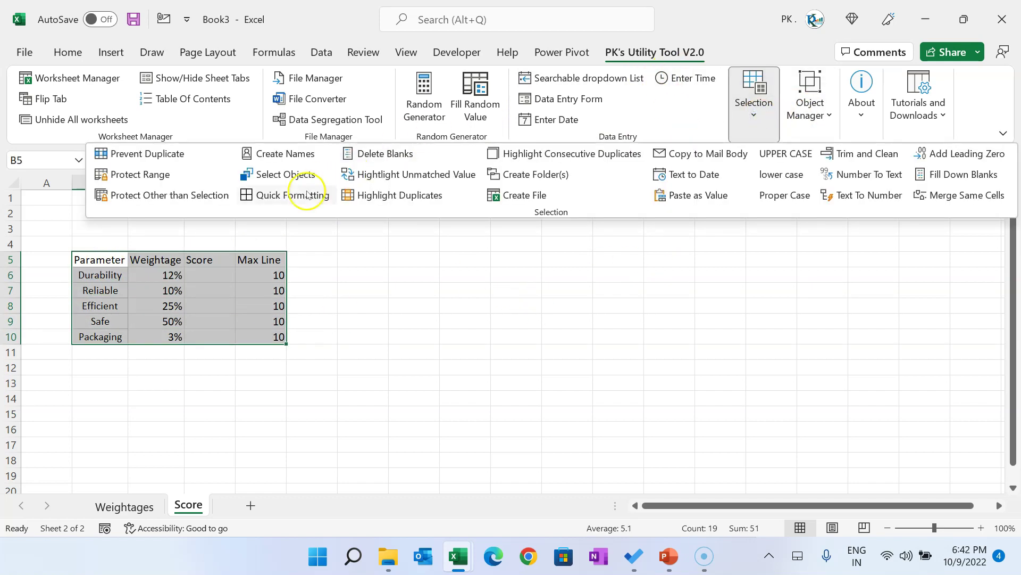
click(276, 198)
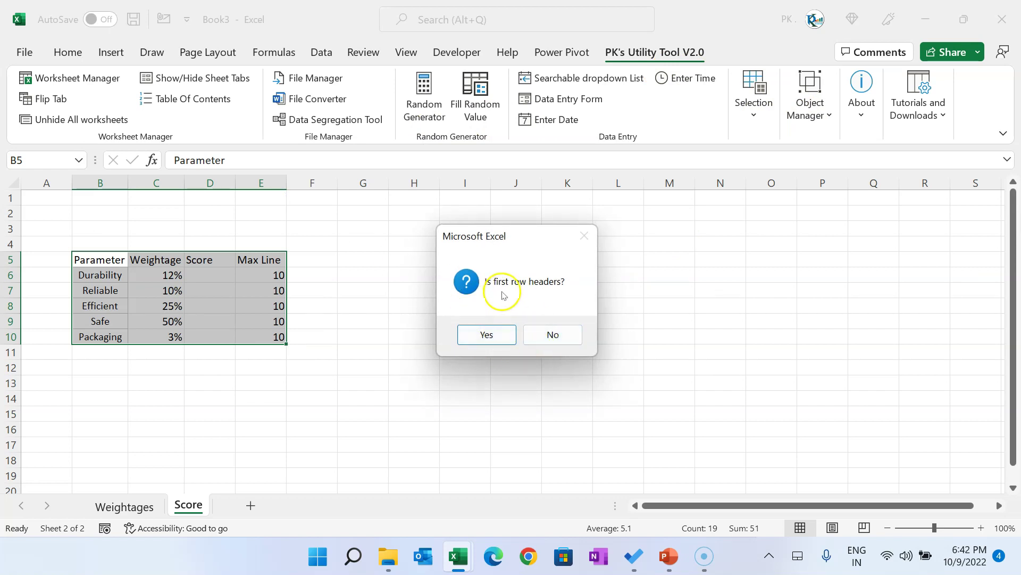
click(488, 334)
click(556, 338)
click(320, 302)
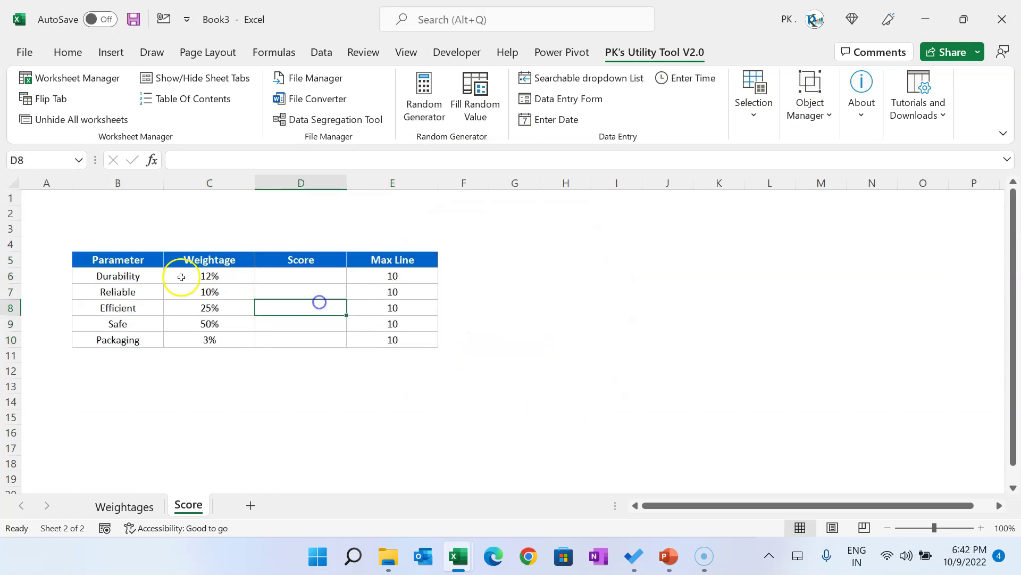
Increase the height of rows 6 to 10 and narrow the Weightage, Score and Max Line columns.
drag(161, 275, 133, 337)
key(shift+space)
drag(18, 345, 17, 362)
click(159, 292)
click(340, 292)
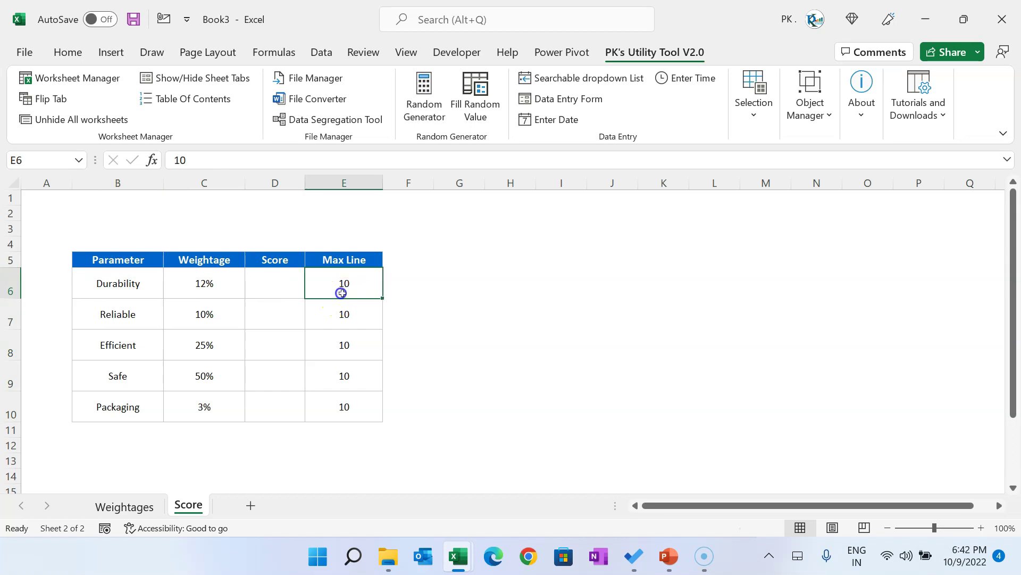
Label cell B11 Overall Score and fill the score cells D6:D10 with =RANDBETWEEN(0,10).
click(134, 436)
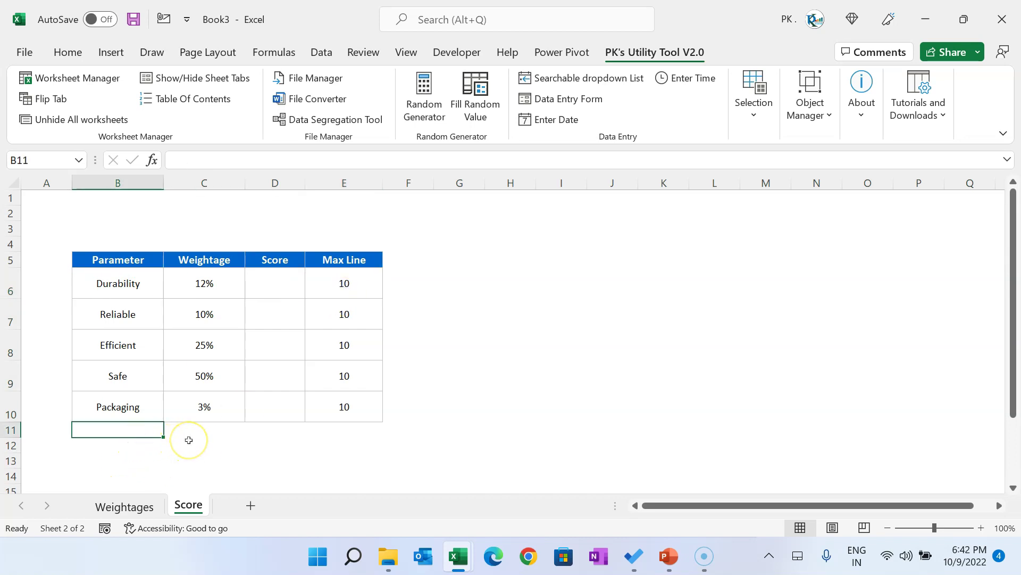
text(Overall Score)
drag(276, 283, 275, 412)
text(=ra)
key(Down)
key(Down)
key(Tab)
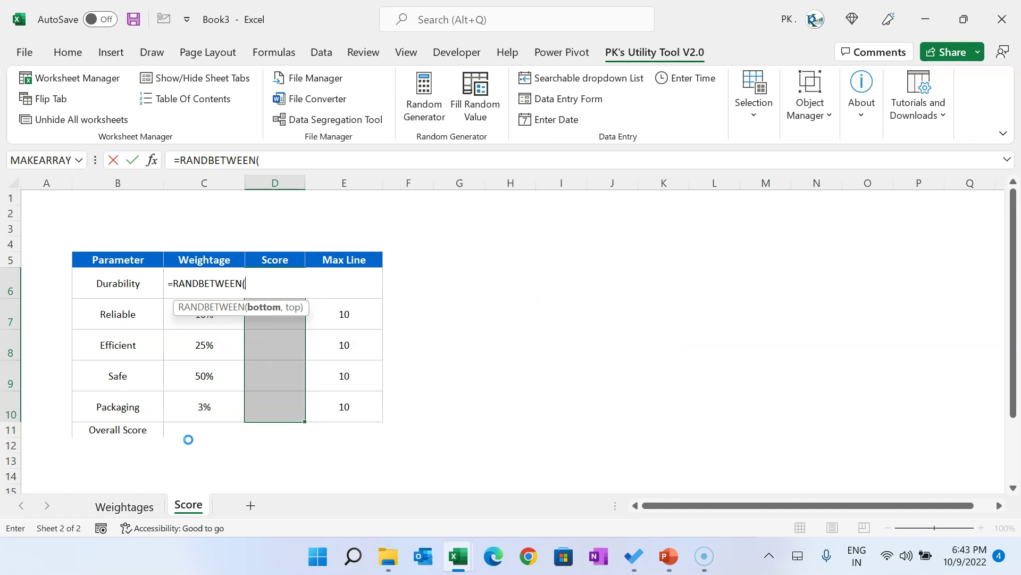
text(0,10))
key(ctrl+Return)
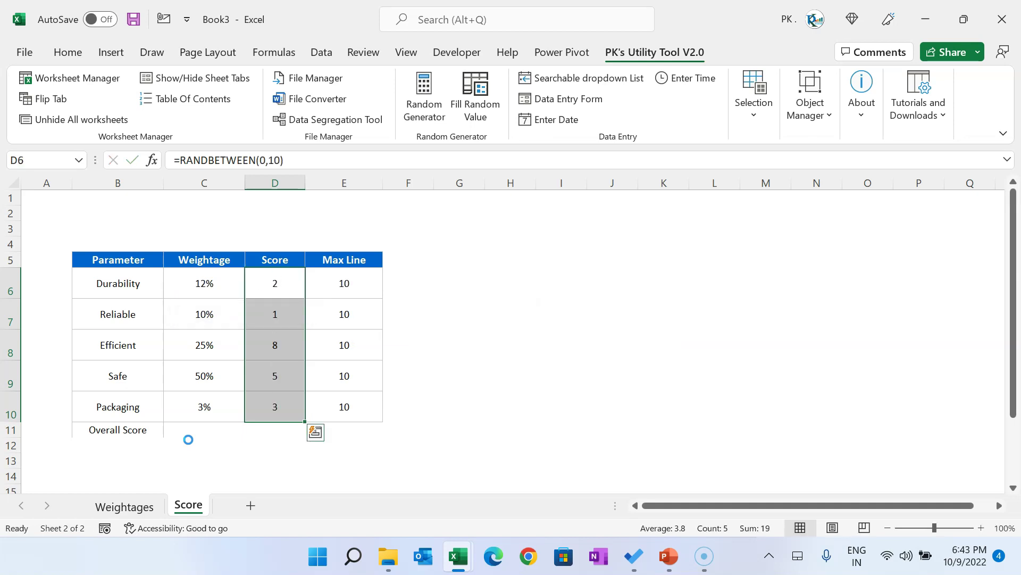
Replace the random-number formulas in score cells D6:D10 with their fixed values using Paste Special Values.
key(shift+ctrl+Down)
key(ctrl+c)
key(alt+e)
key(s)
key(v)
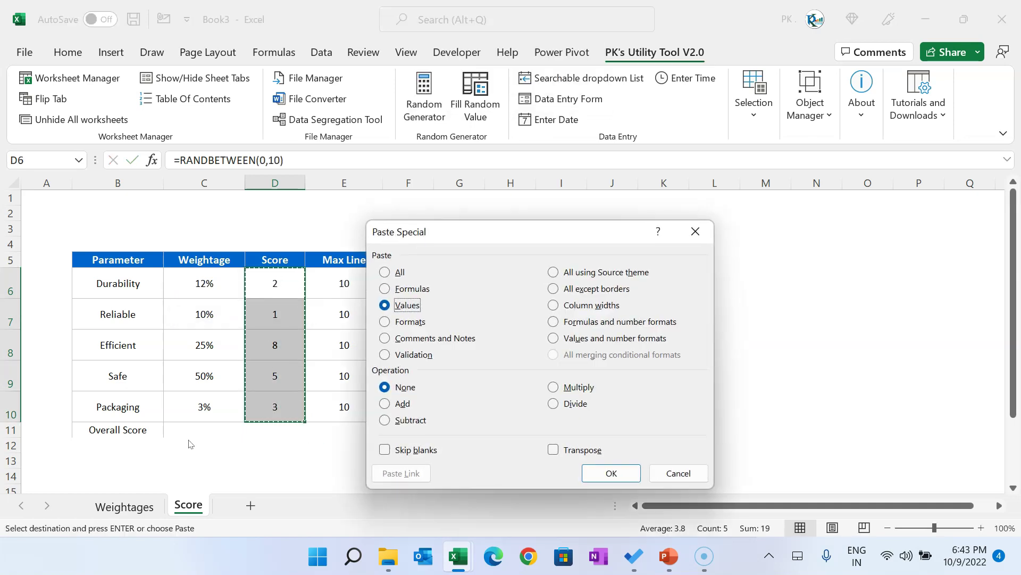
key(Return)
key(Escape)
Review the individual scores in D6:D10 and the empty Overall Score cell below them.
key(Down)
key(Down)
key(Down)
key(Down)
key(Down)
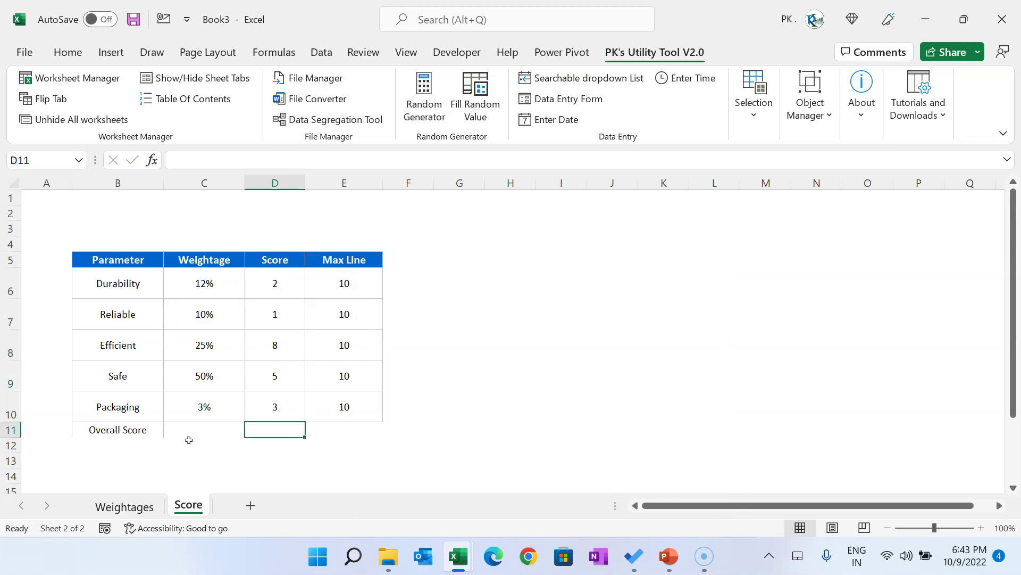
key(Up)
key(Up)
key(Up)
key(Up)
key(Up)
key(Up)
key(Down)
key(Down)
key(Down)
key(Down)
key(Down)
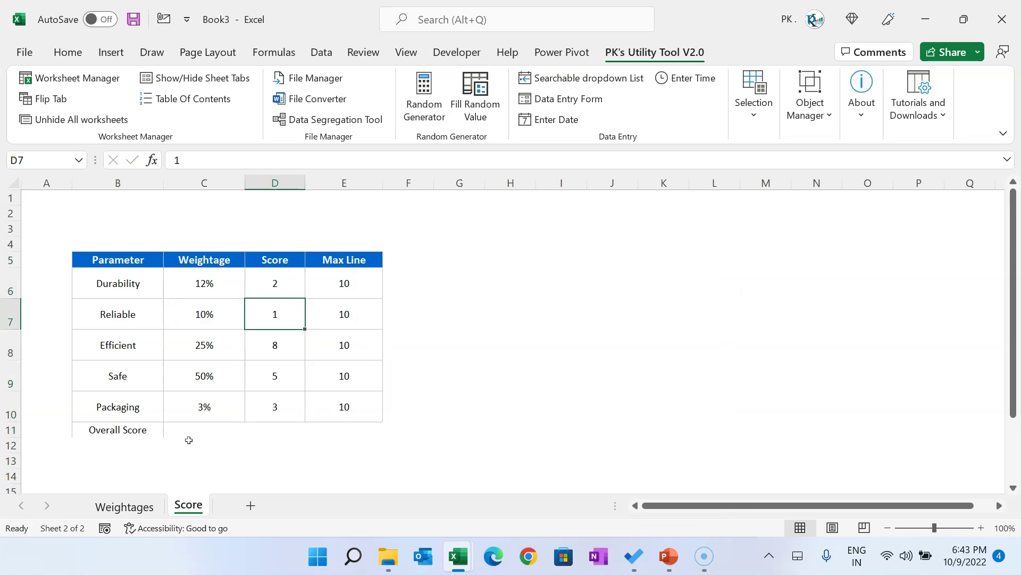
Calculate the weighted overall score in cell D11 with =SUMPRODUCT(C6:C10,D6:D10).
key(Down)
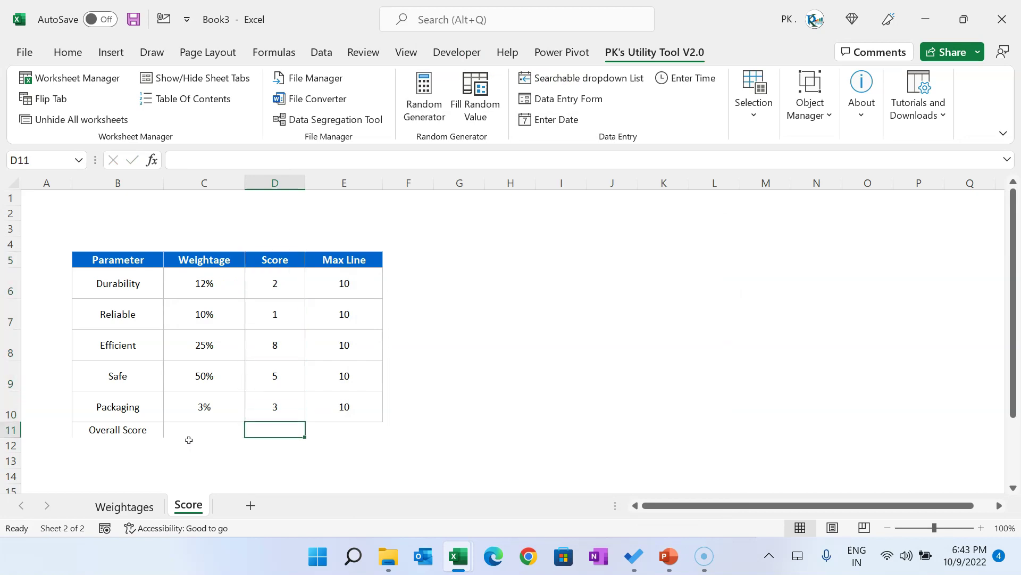
text(=sum)
key(Down)
key(Down)
key(Down)
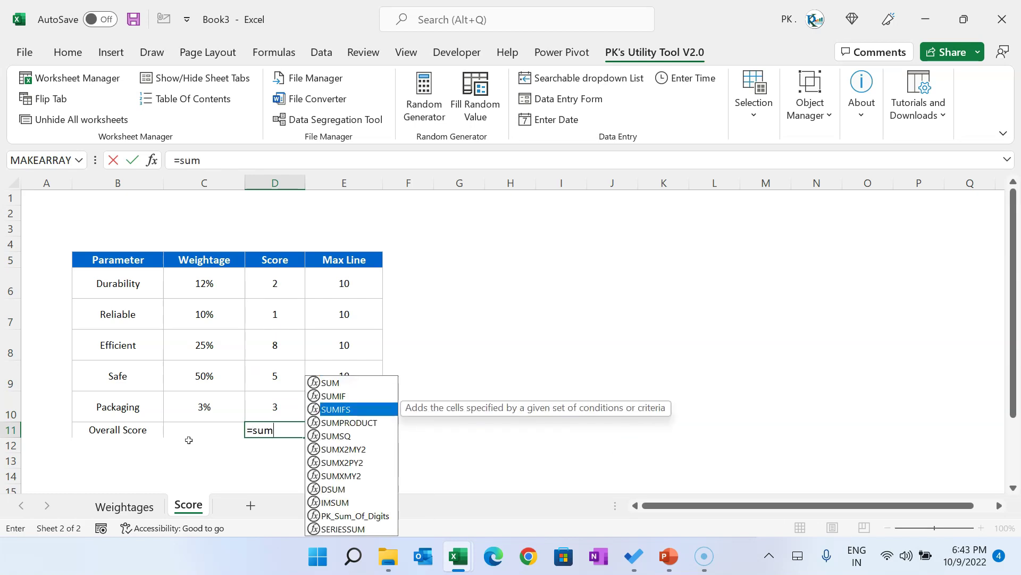
key(Tab)
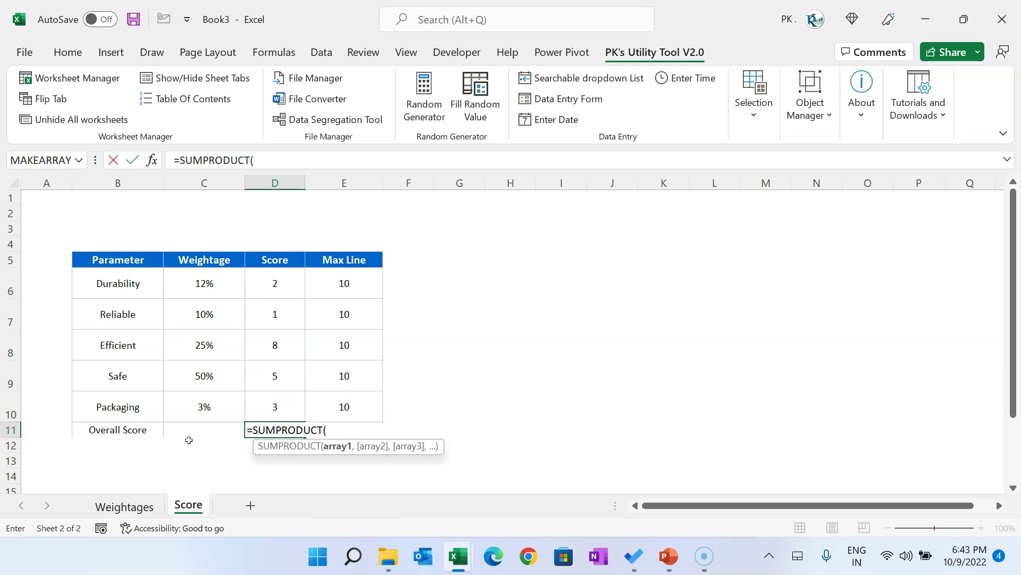
drag(204, 282, 205, 407)
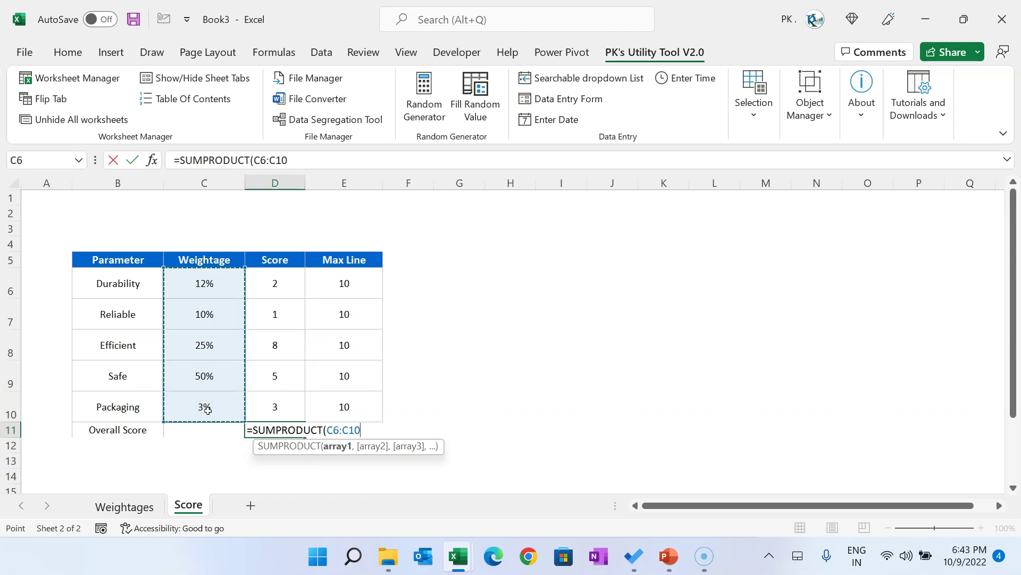
text(,)
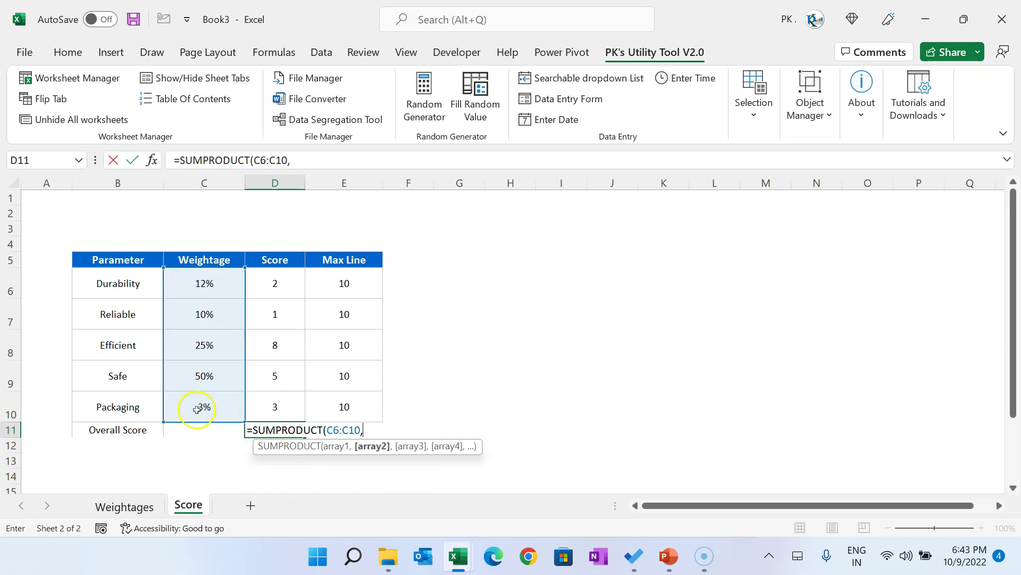
drag(294, 285, 295, 406)
text())
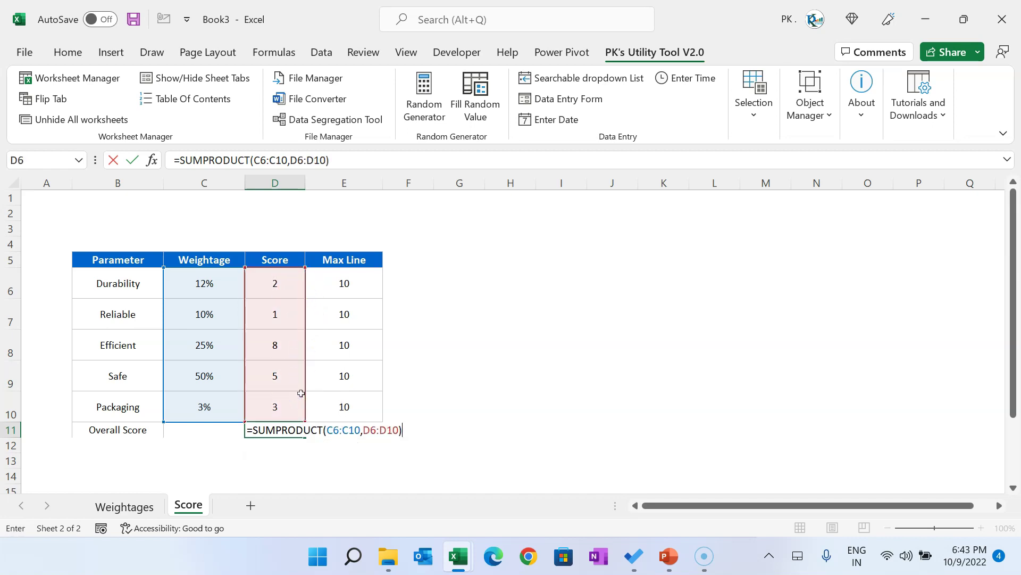
key(Return)
key(Up)
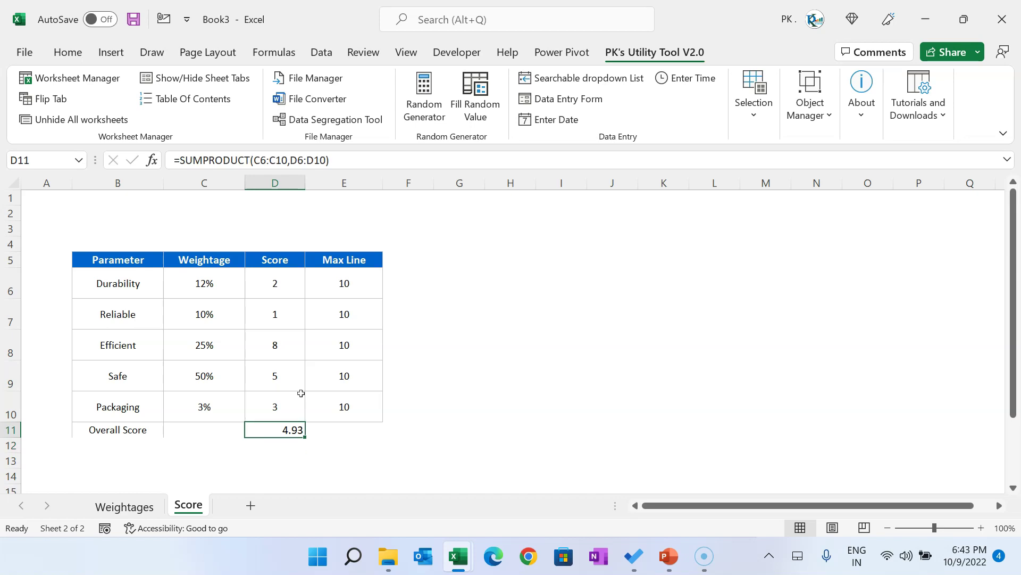
Calculate the plain average of the scores in cell D12 with =AVERAGE(D6:D10) for comparison.
key(Down)
text(=av)
key(Down)
key(Tab)
key(Up)
key(Up)
key(shift+Up)
key(shift+Up)
key(shift+Up)
key(shift+Up)
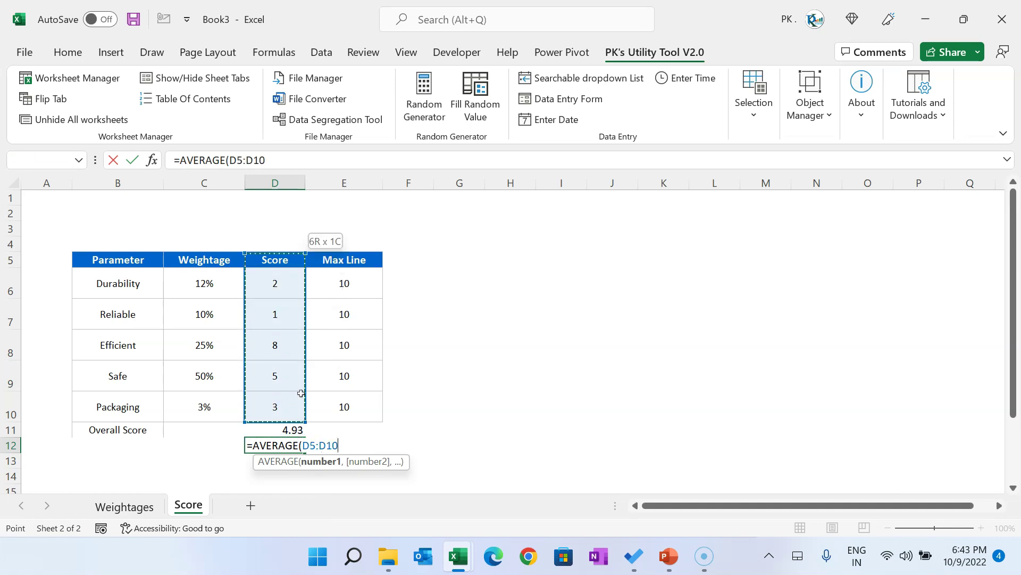
key(Return)
key(Up)
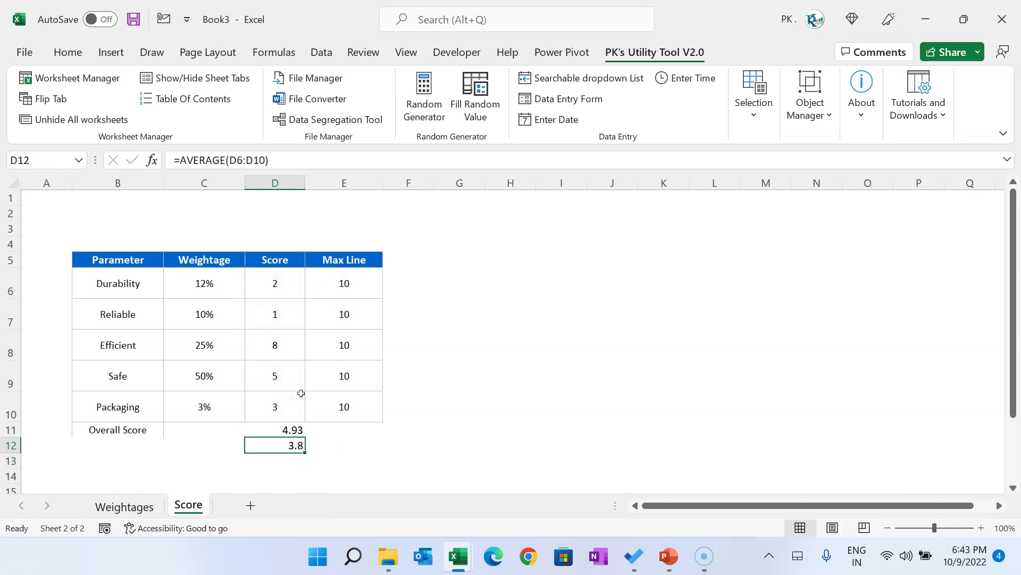
Compare the average in D12 with the scores above it and clear that average from the cell.
key(Up)
key(Up)
key(Up)
key(Up)
key(Up)
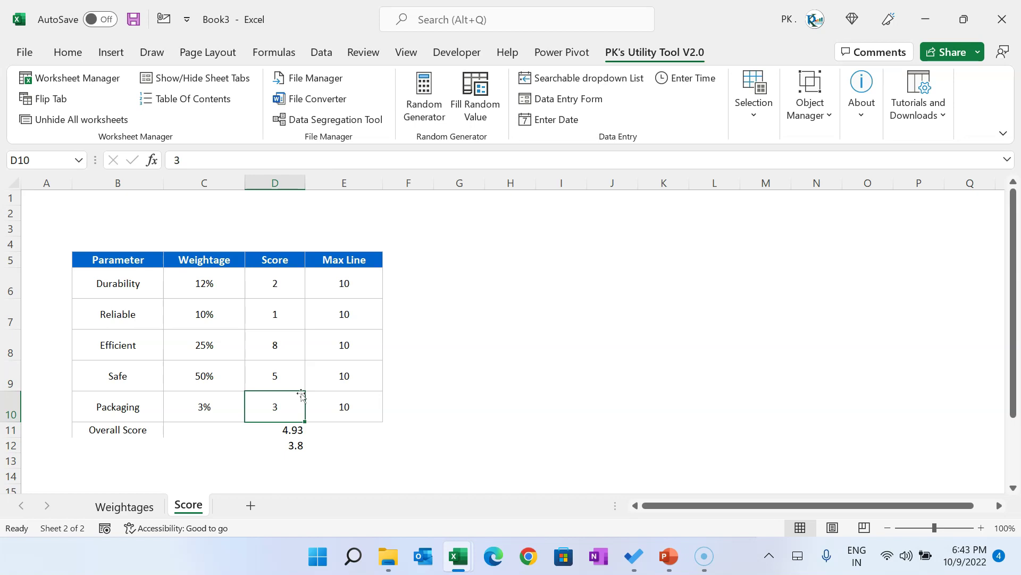
key(Down)
key(Down)
key(Down)
key(Down)
key(Down)
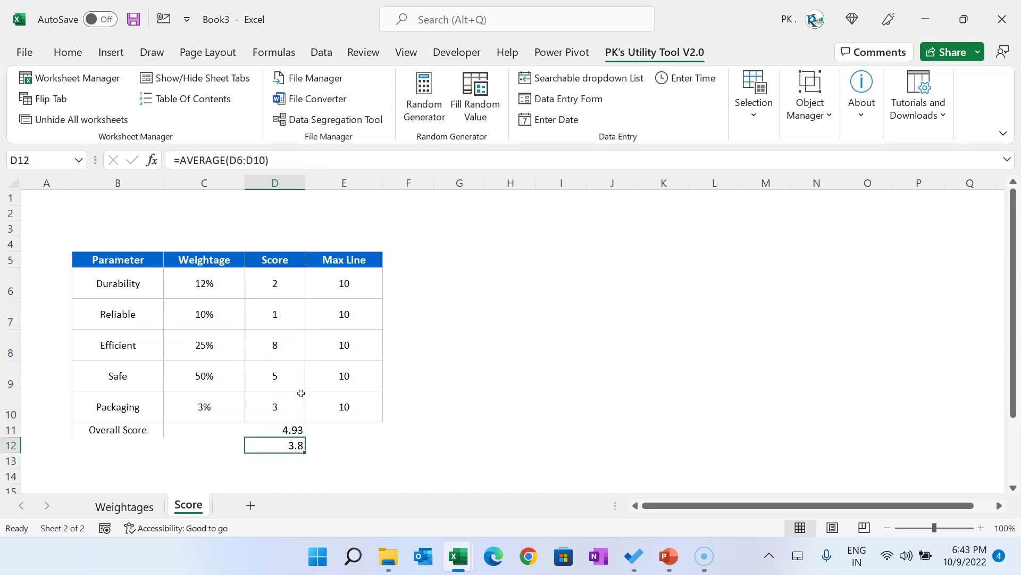
key(Delete)
Format the Overall Score row B11:E11 with a light grey fill and bold text, and increase the row's height.
key(Up)
key(Left)
key(shift+Right)
click(68, 52)
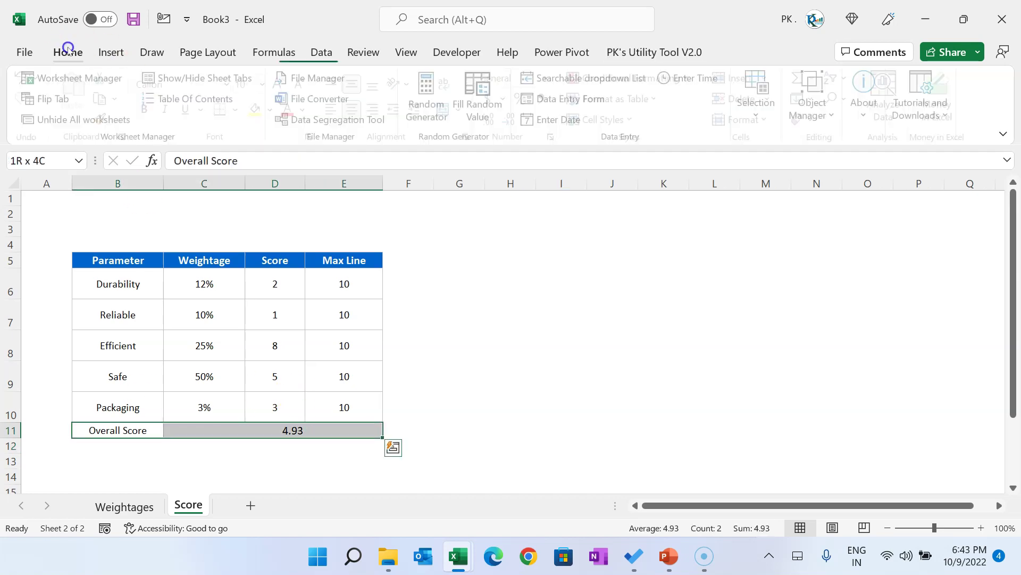
click(275, 109)
click(259, 205)
click(149, 109)
drag(11, 438, 11, 448)
click(344, 260)
click(400, 288)
drag(400, 287, 394, 408)
drag(283, 279, 288, 407)
drag(283, 290, 283, 405)
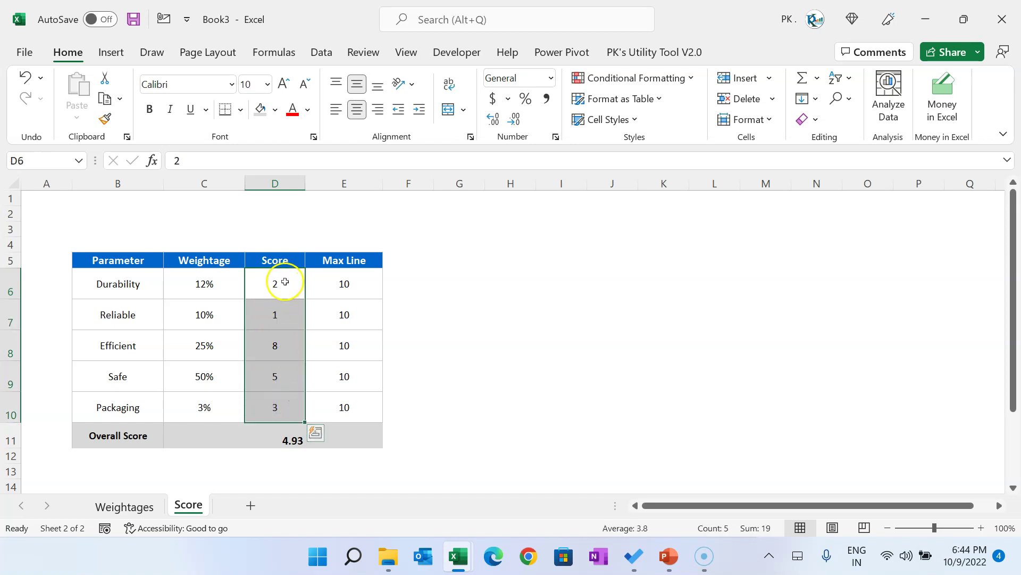
drag(285, 281, 283, 398)
drag(301, 281, 274, 401)
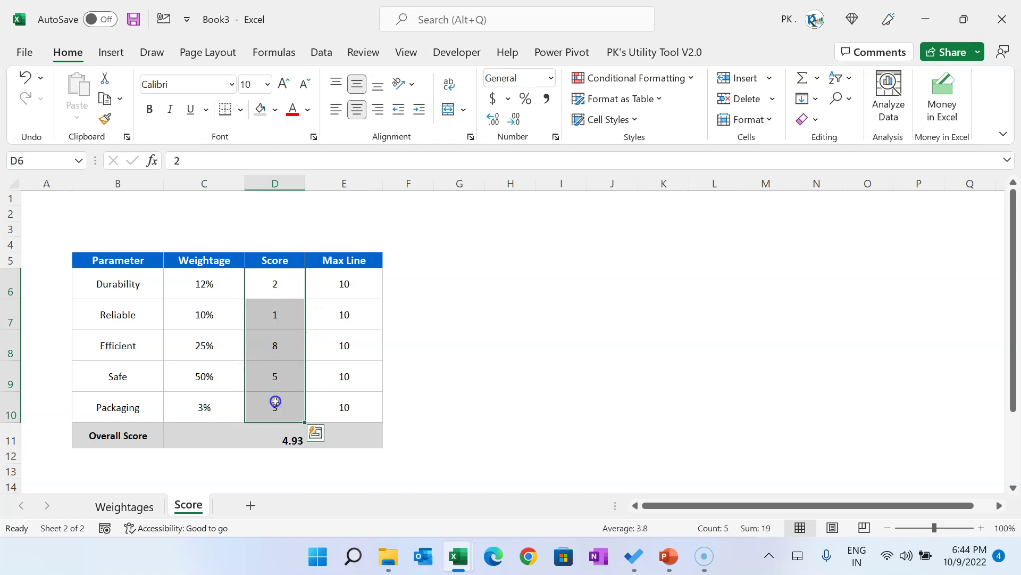
Add data validation to score cells D6:D10 that allows only decimal values between 0 and 10.
drag(290, 282, 275, 408)
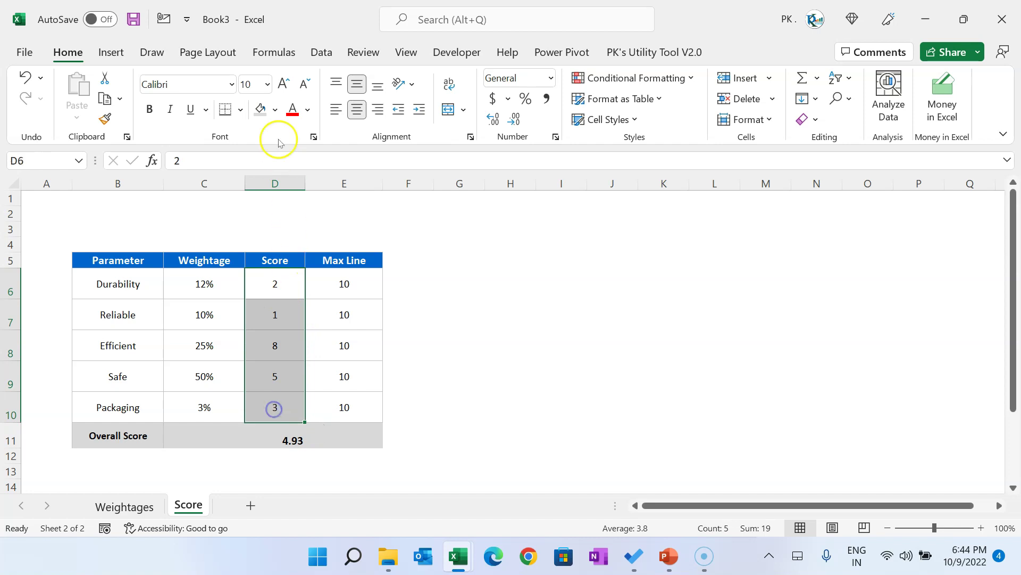
click(322, 52)
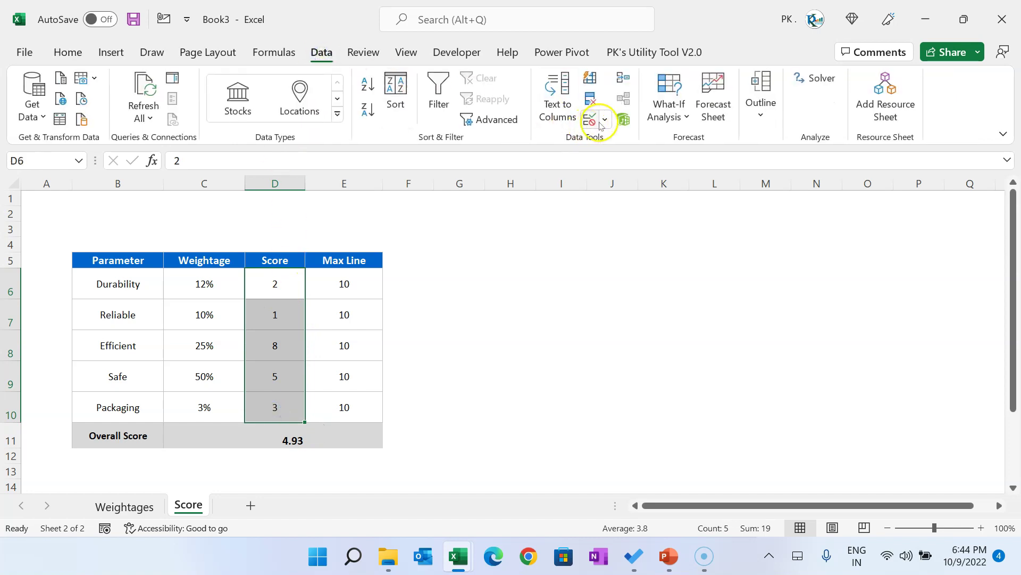
click(606, 120)
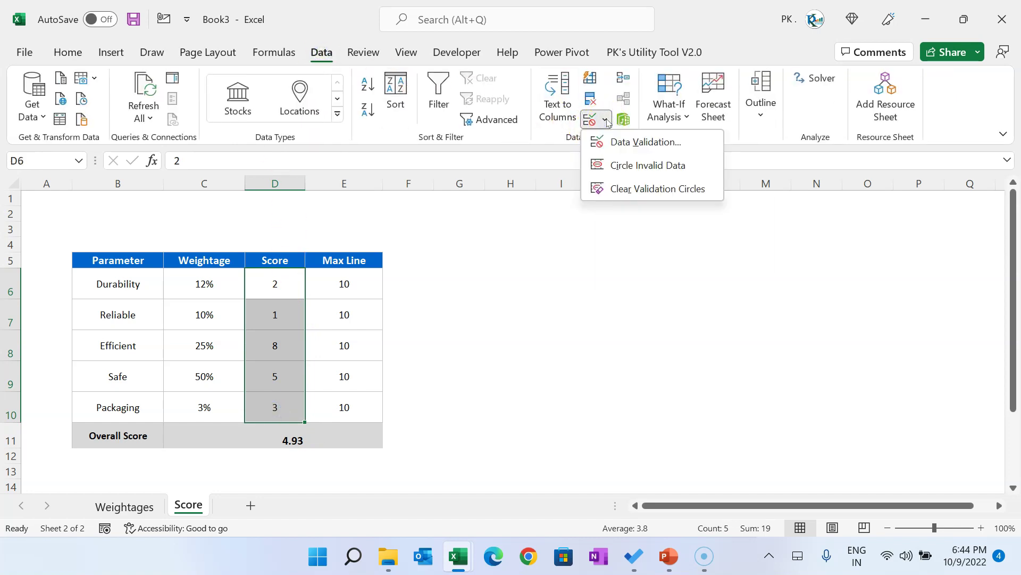
key(alt+d+l)
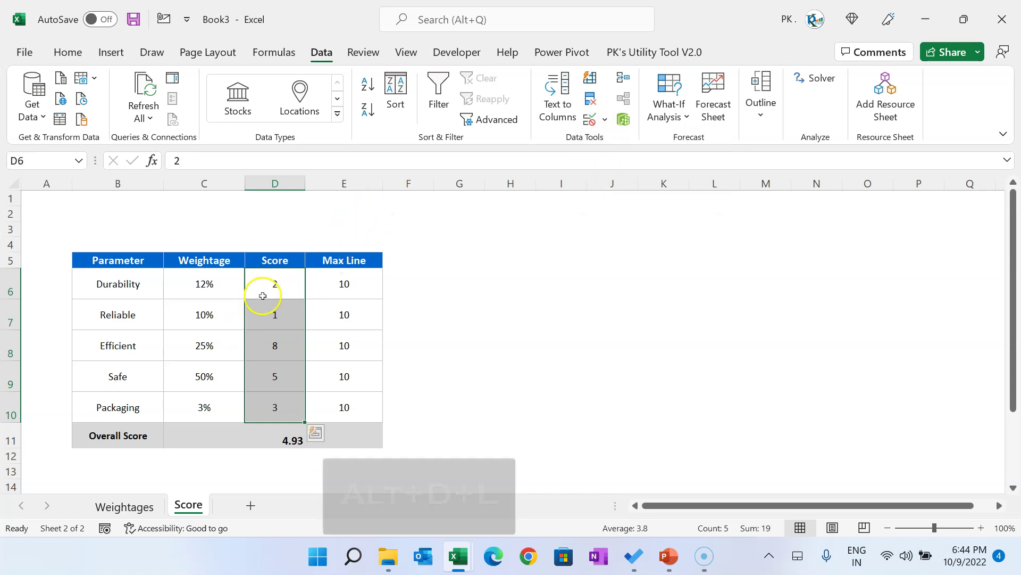
key(alt+d+l)
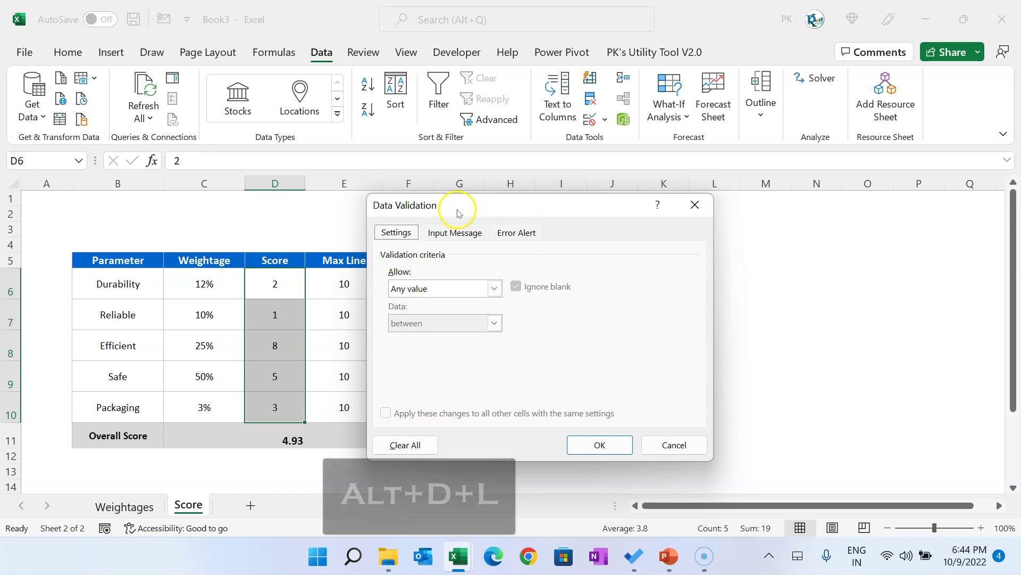
click(435, 286)
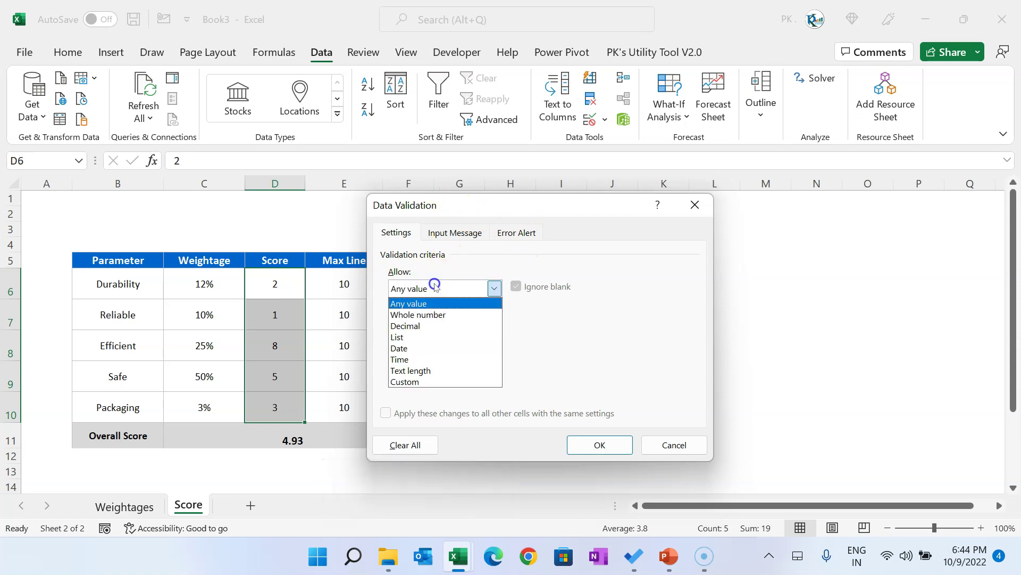
click(415, 327)
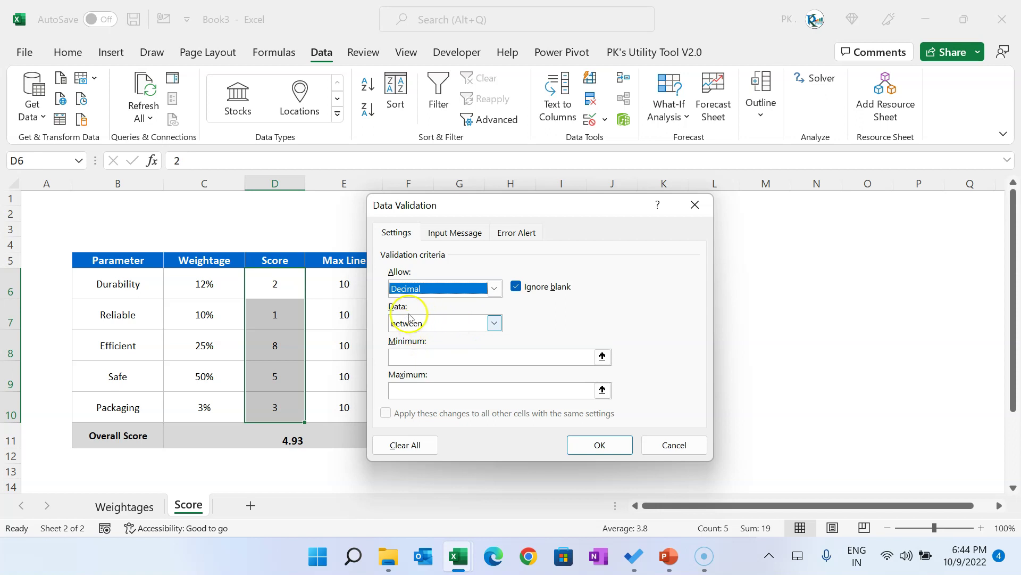
click(441, 325)
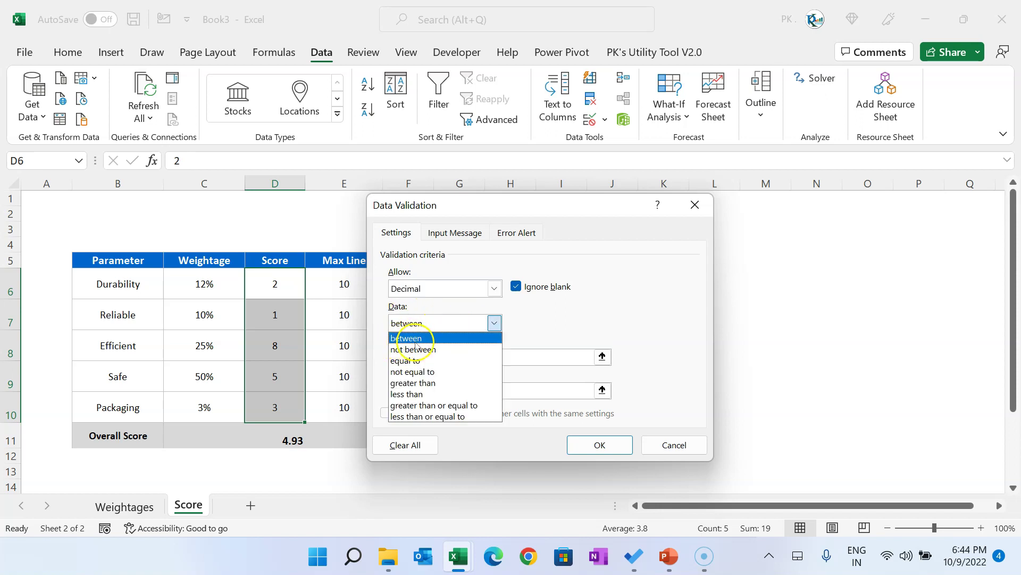
click(420, 340)
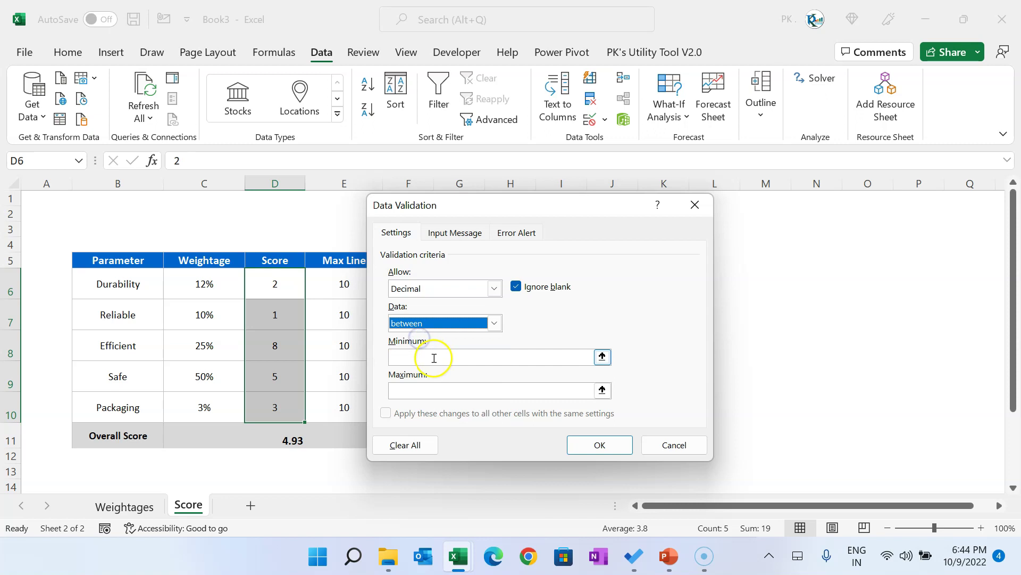
click(434, 356)
click(436, 392)
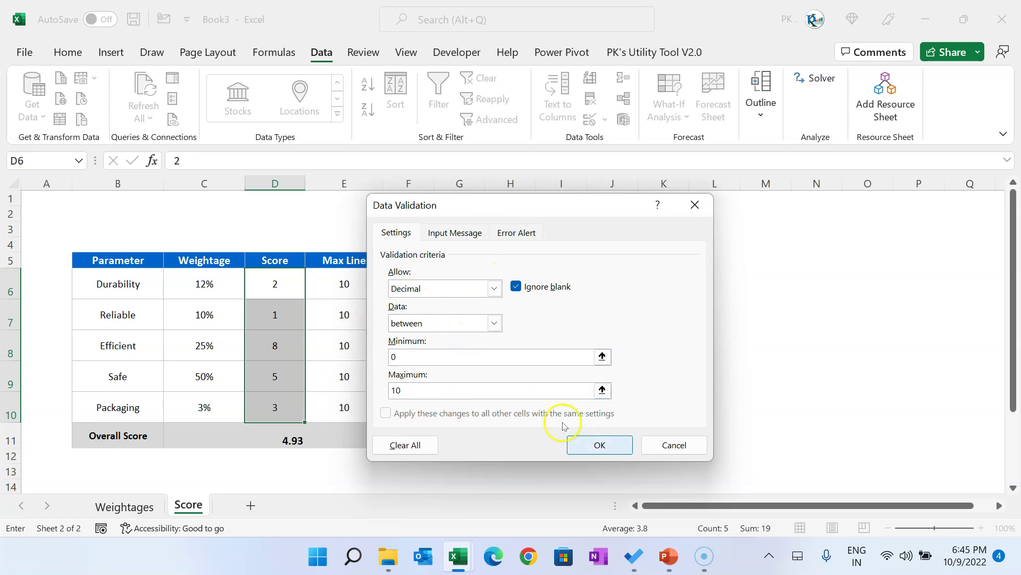
click(592, 443)
Test the validation by entering 20 as the Durability score in D6, and discard the entry.
click(279, 286)
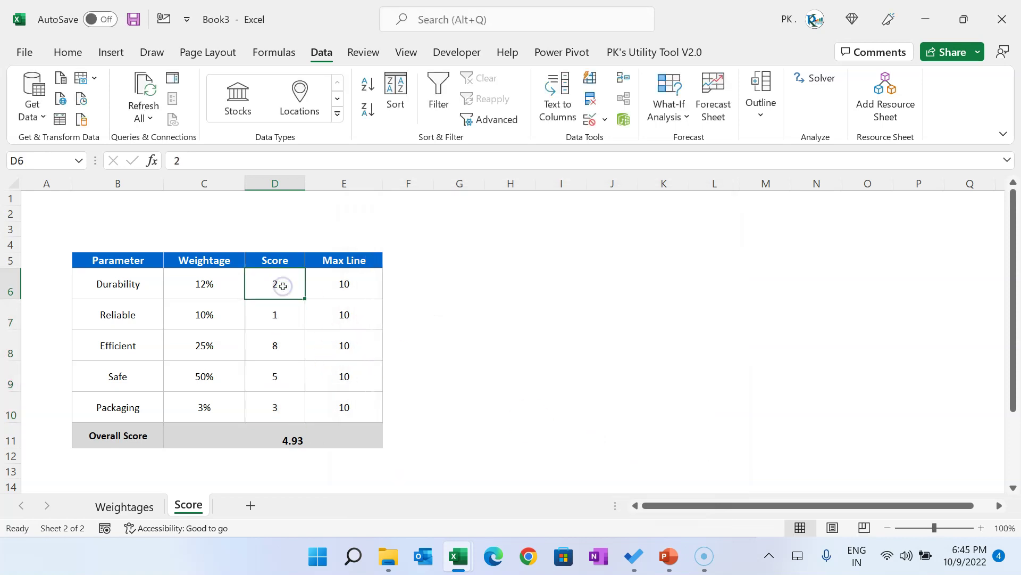
text(20)
key(Return)
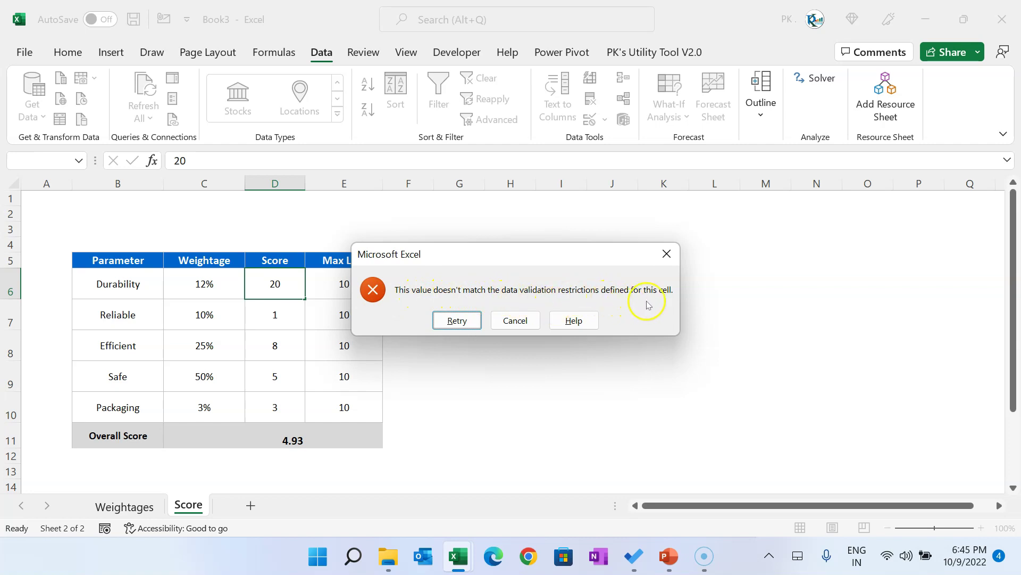
click(515, 320)
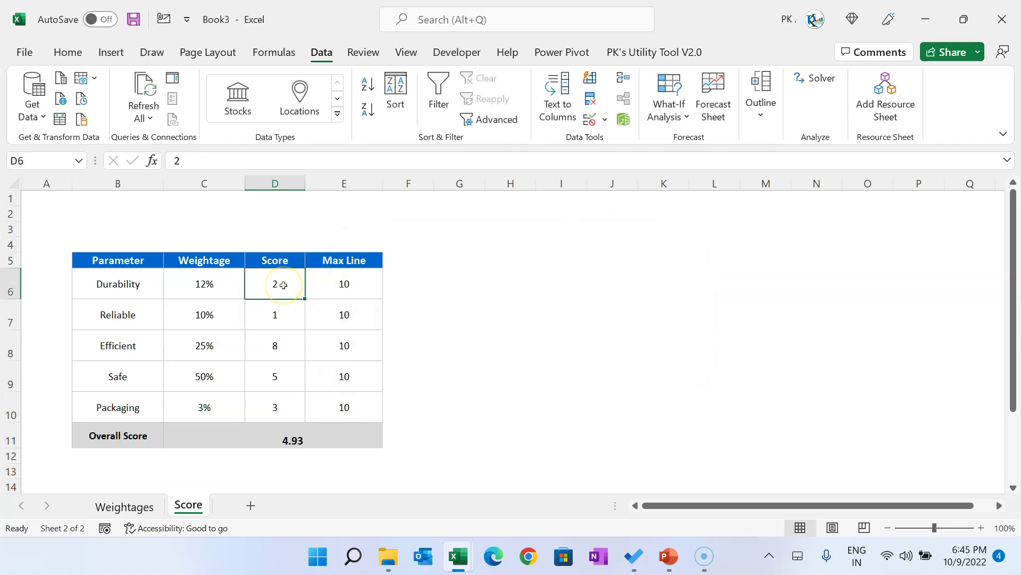
Show the scores and overall score in D6:D11 with one decimal place and center them horizontally.
drag(280, 280, 287, 440)
click(67, 52)
click(494, 118)
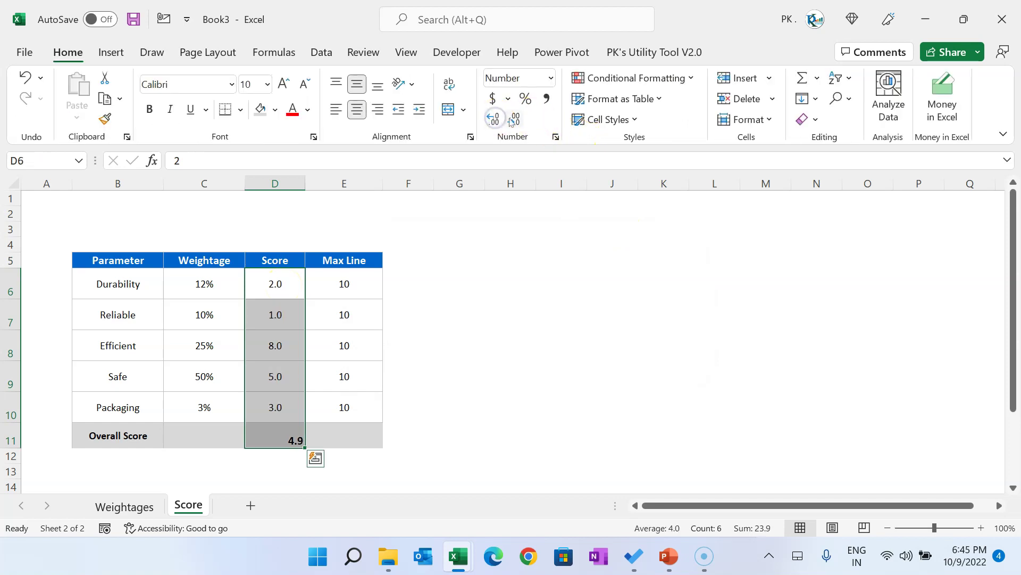
click(356, 109)
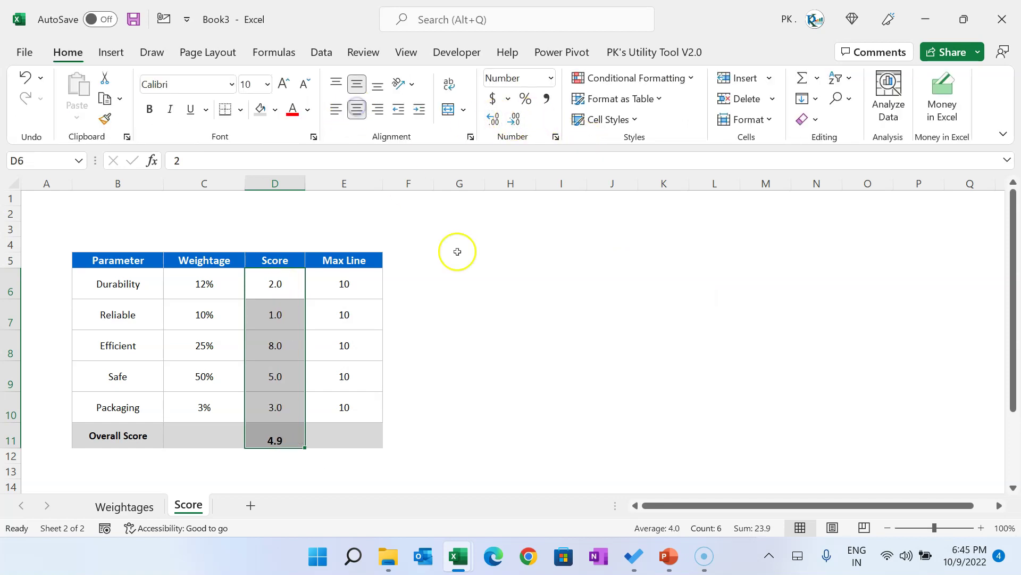
click(495, 273)
click(308, 259)
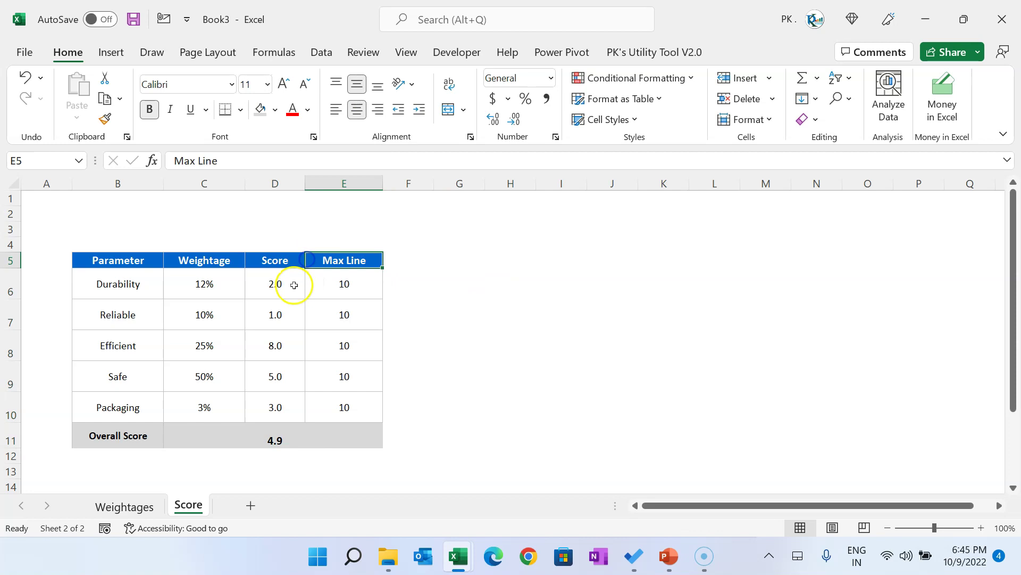
Insert a spin button form control in cell F6 beside the Durability row.
click(398, 278)
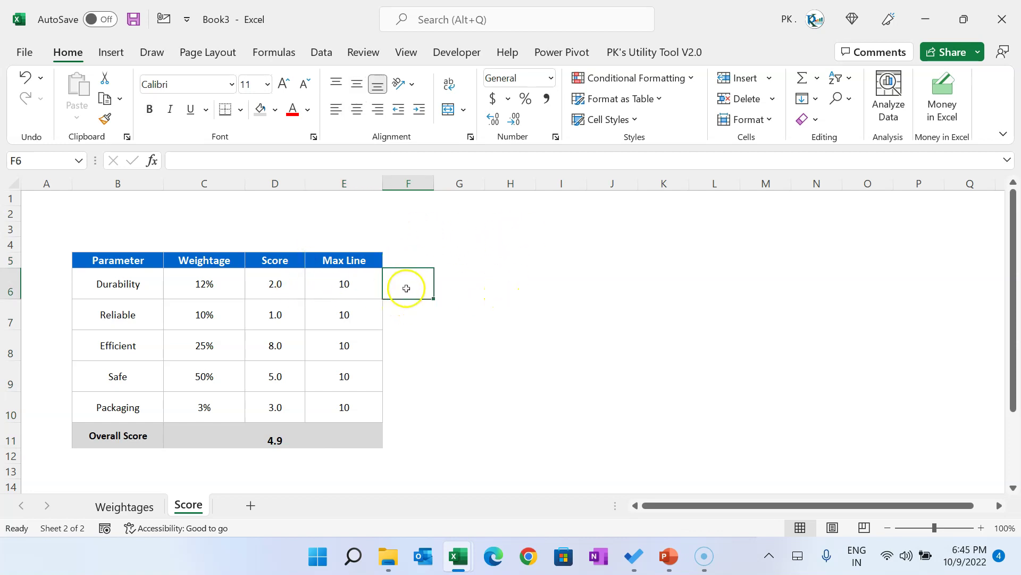
click(463, 57)
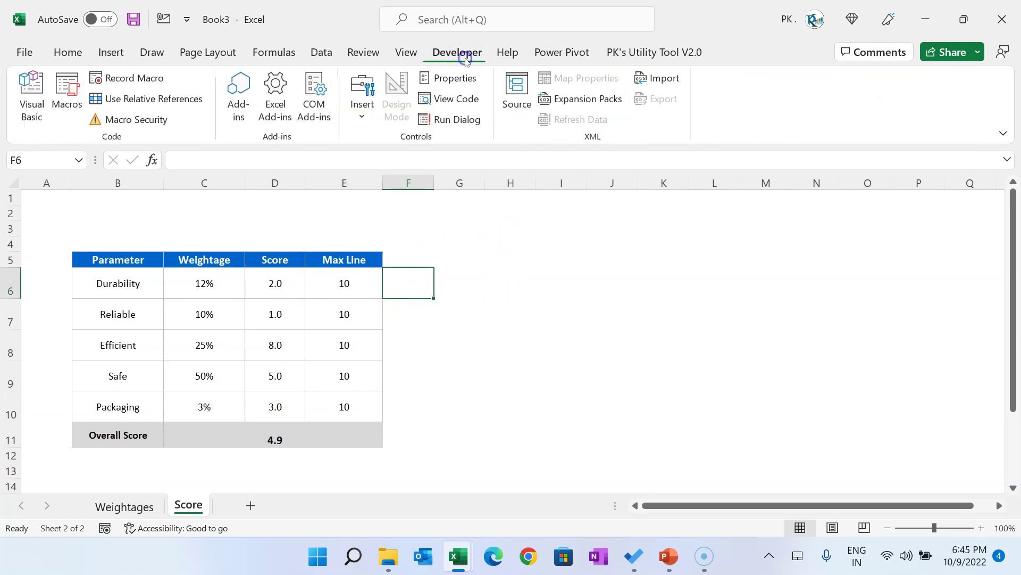
click(362, 117)
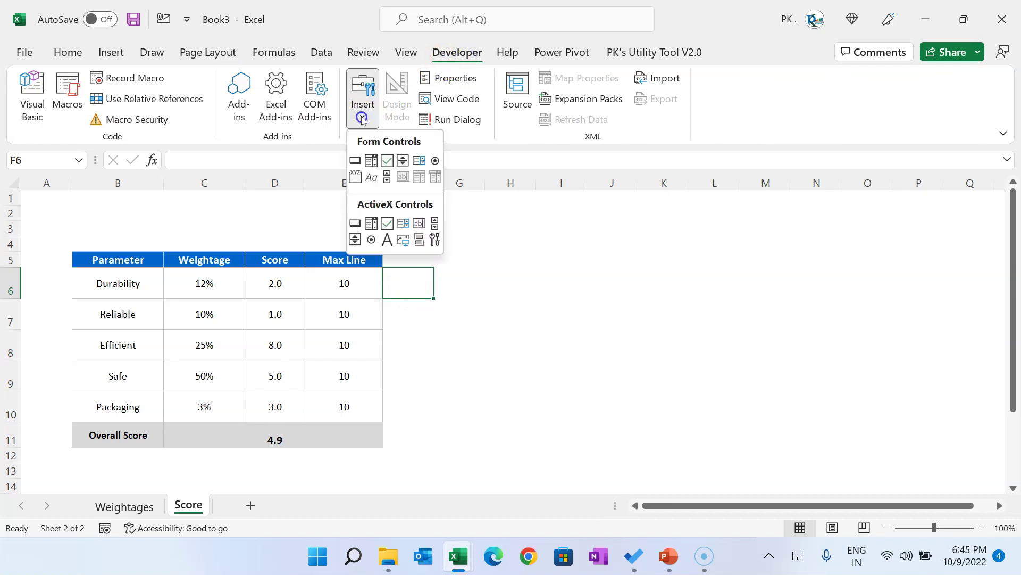
click(403, 161)
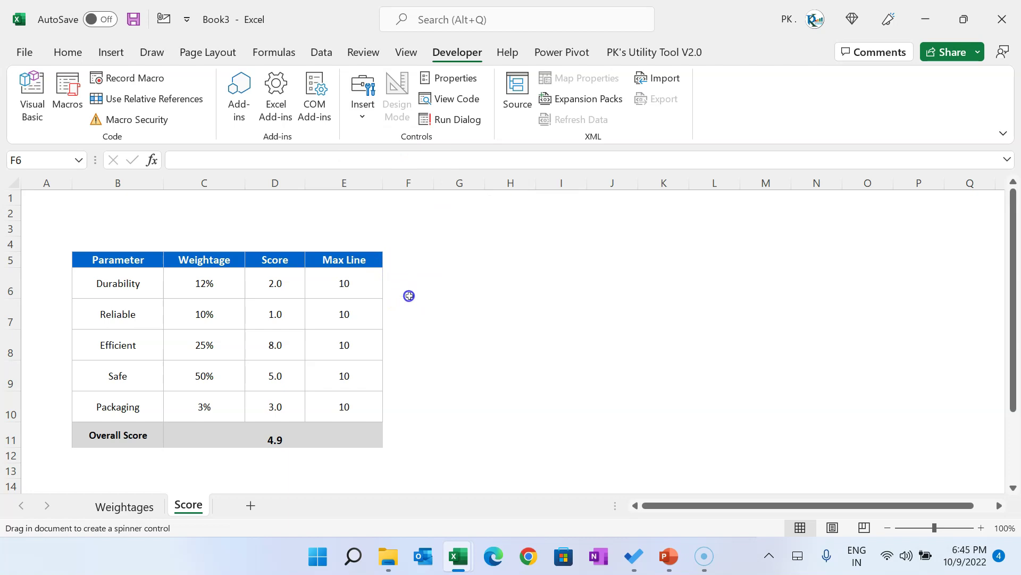
drag(409, 296, 408, 296)
click(444, 287)
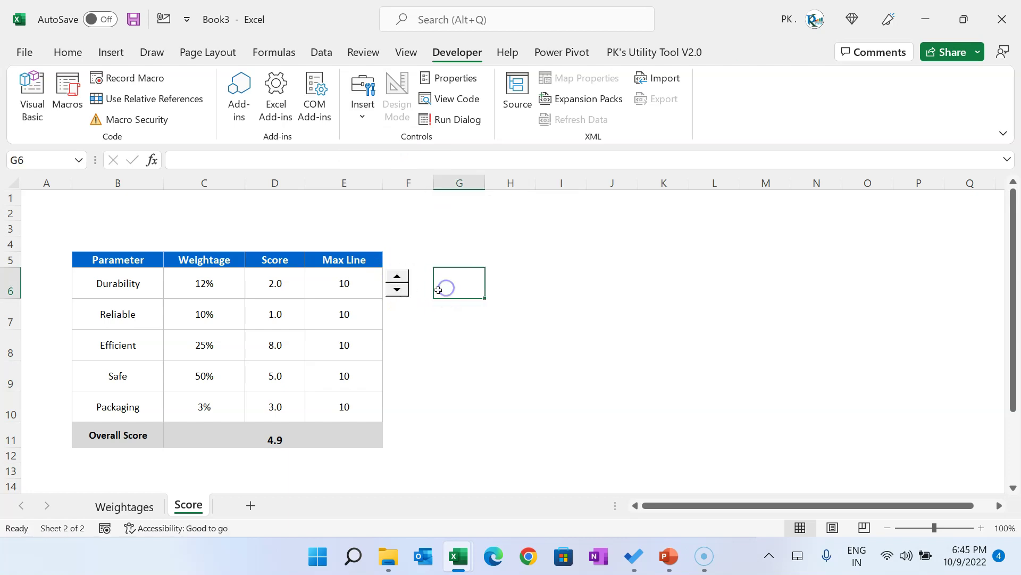
Configure the Durability spinner with minimum 0, maximum 10, incremental change 1 and cell link $D$6, and test it on the score.
right_click(403, 282)
click(461, 435)
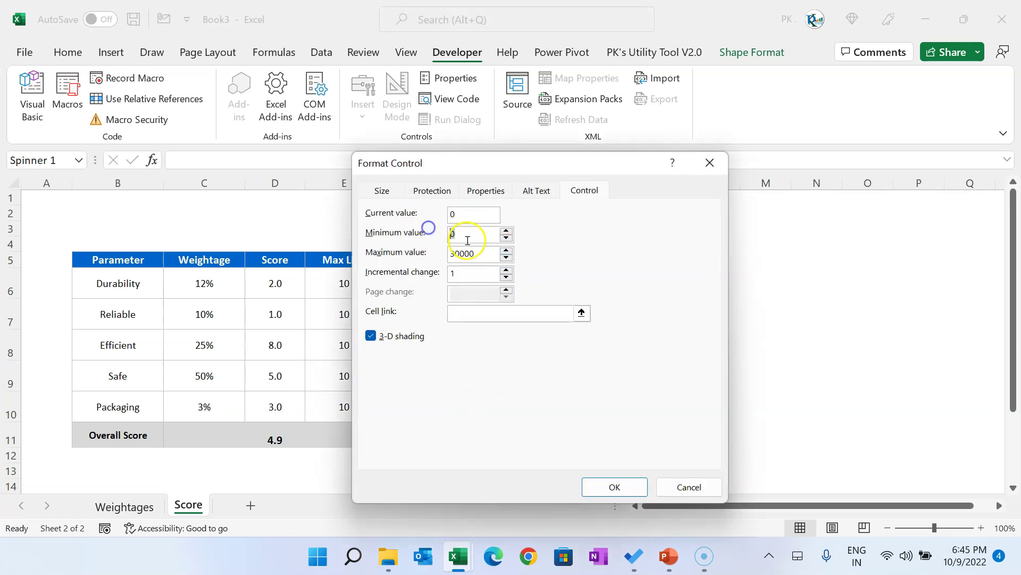
drag(479, 253, 439, 253)
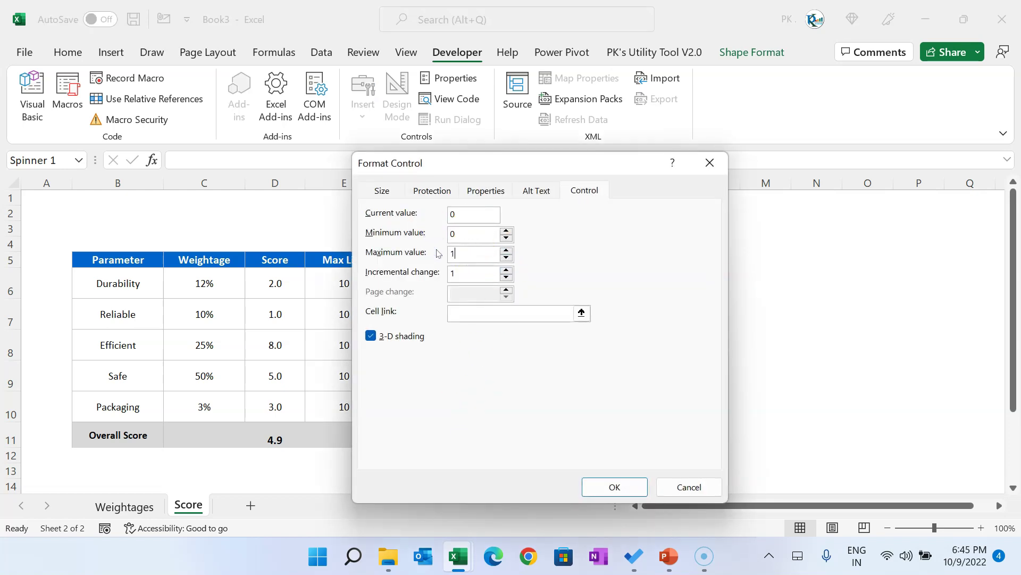
click(455, 273)
drag(487, 163, 633, 156)
click(297, 290)
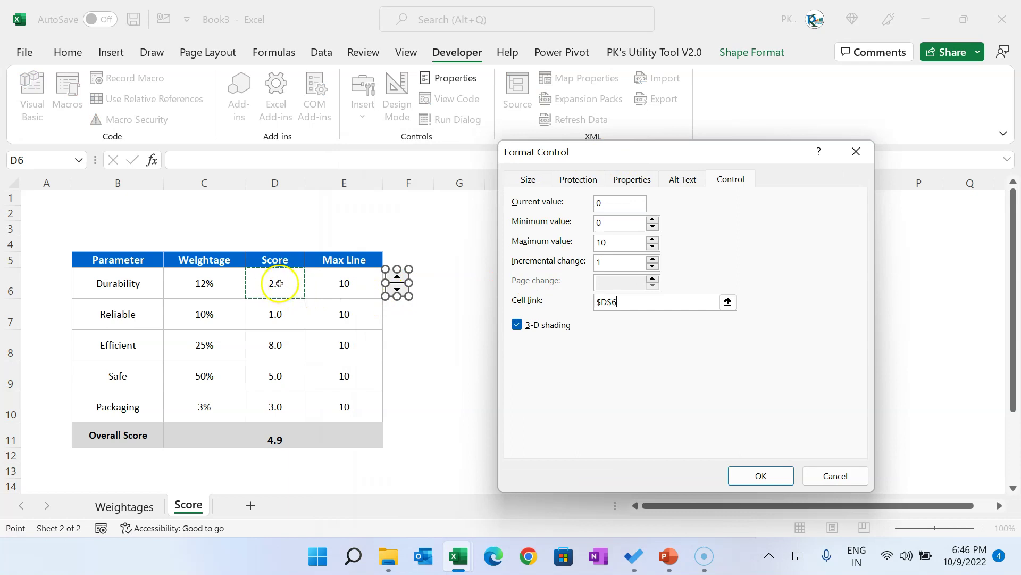
click(763, 476)
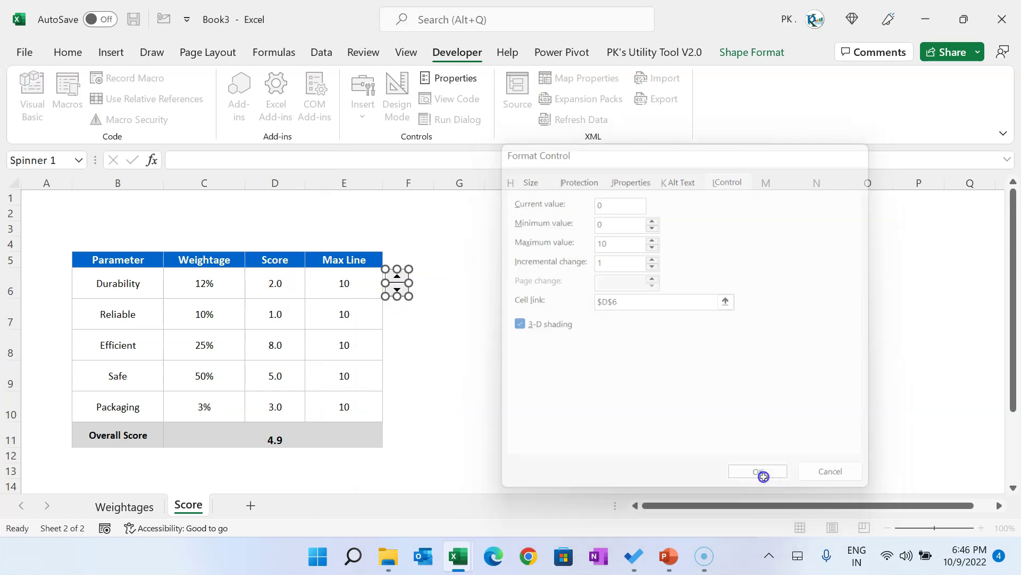
click(471, 341)
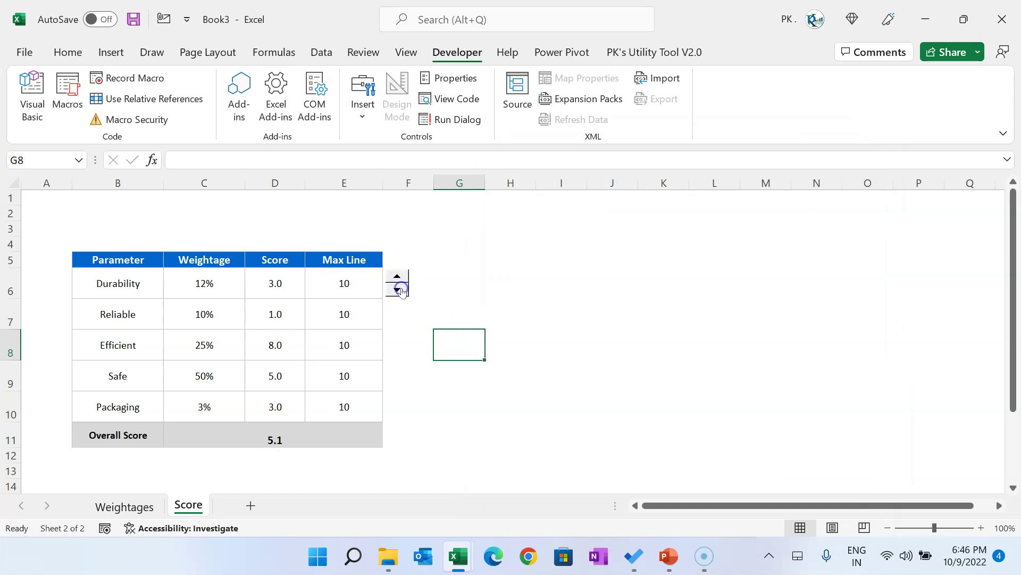
click(281, 287)
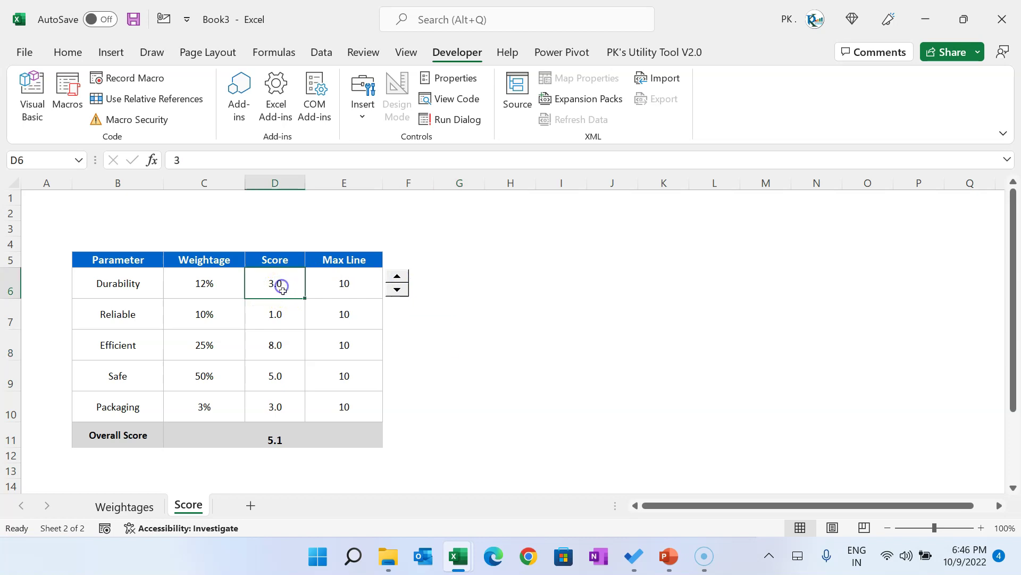
Fill the Durability spinner down through F6:F10 so every parameter row has its own spinner.
click(424, 282)
key(shift+Down)
key(shift+Down)
key(shift+Down)
key(shift+Down)
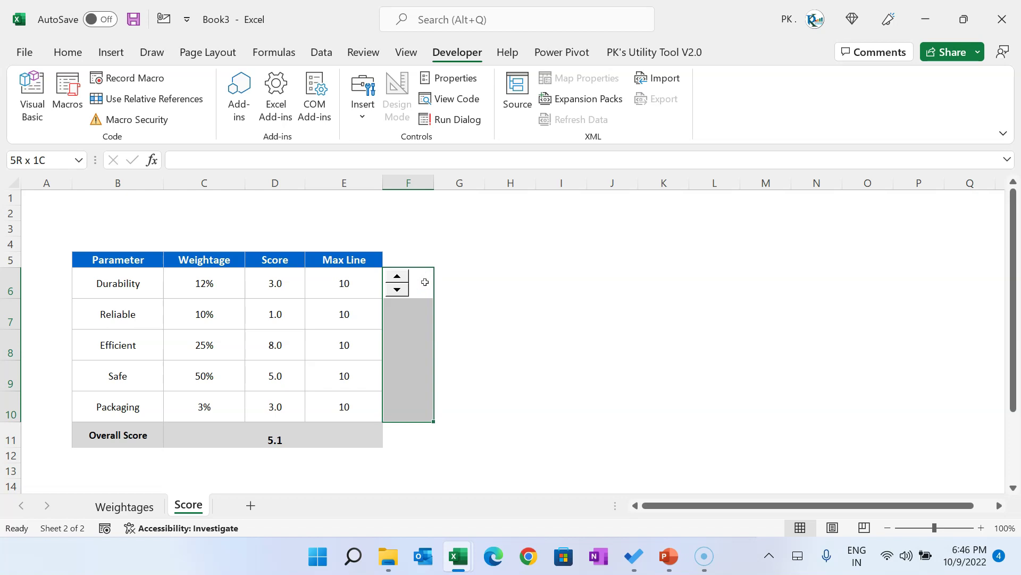
key(ctrl+d)
click(410, 276)
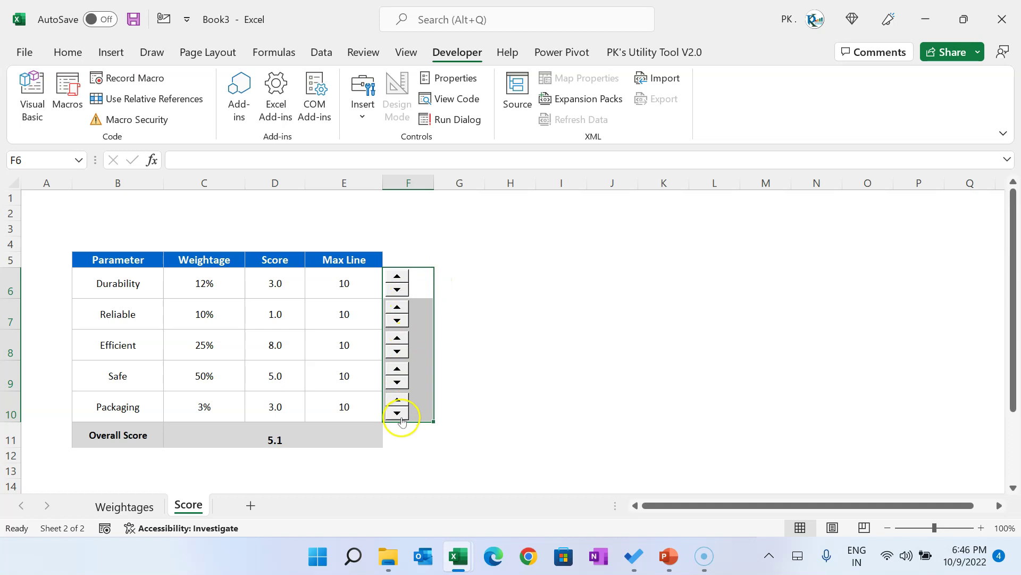
click(459, 283)
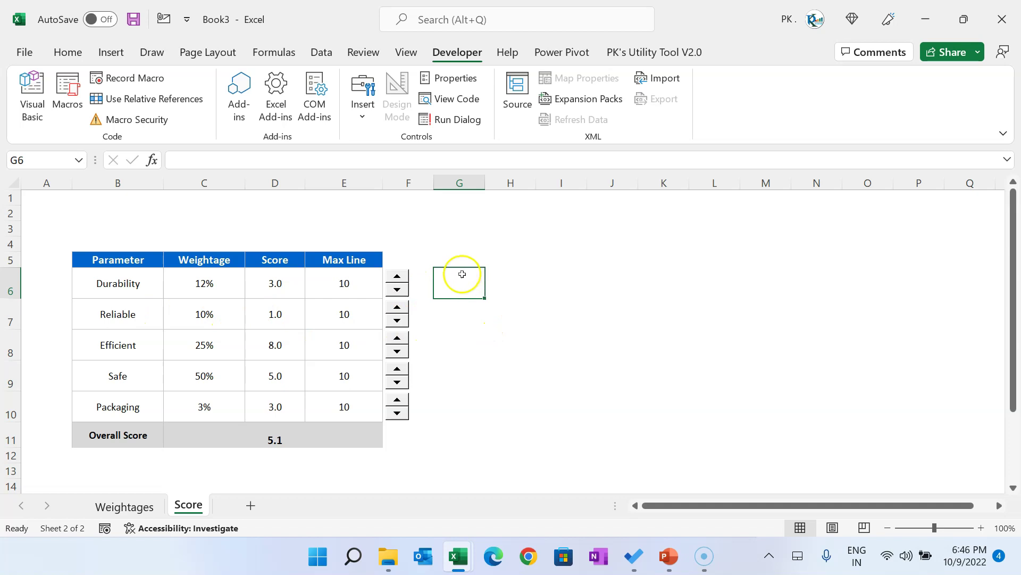
Link the spinner in the Reliable row to its score cell $D$7.
right_click(399, 311)
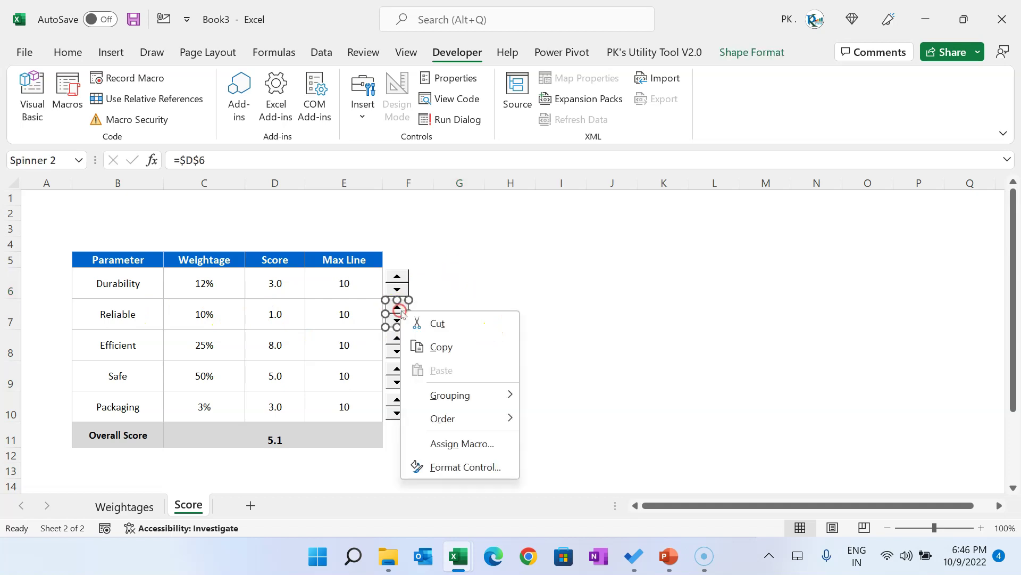
click(456, 468)
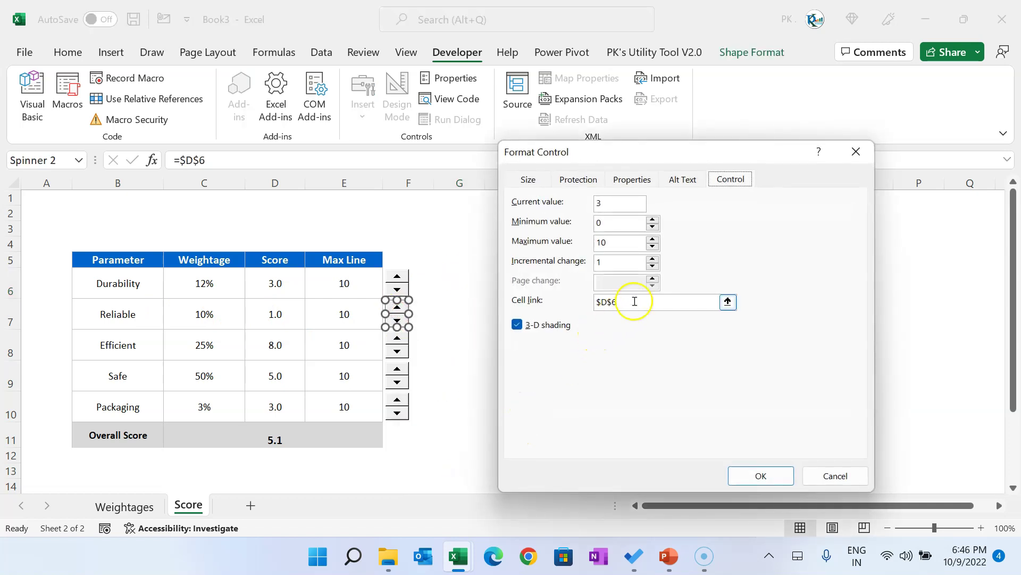
click(635, 302)
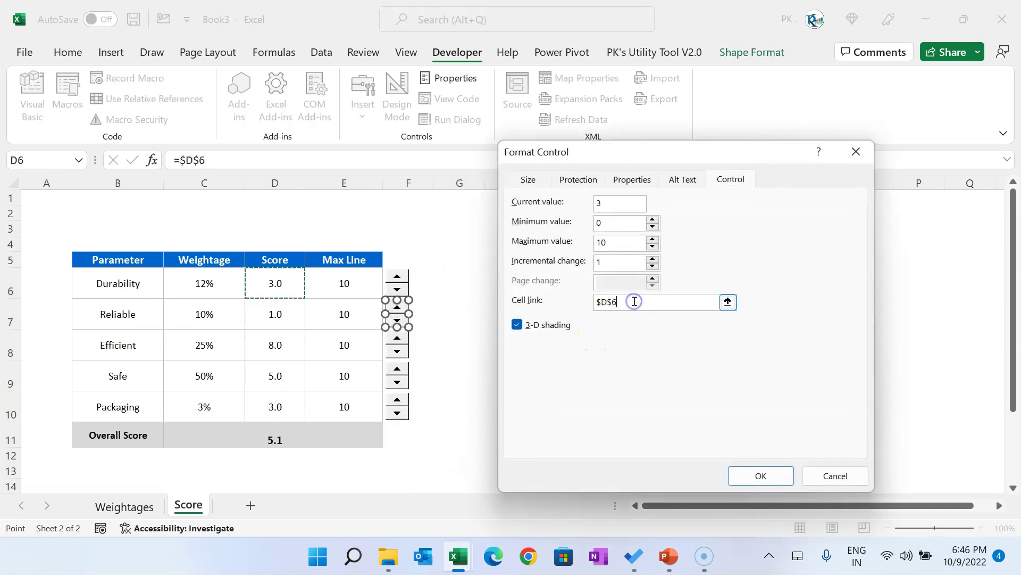
click(283, 315)
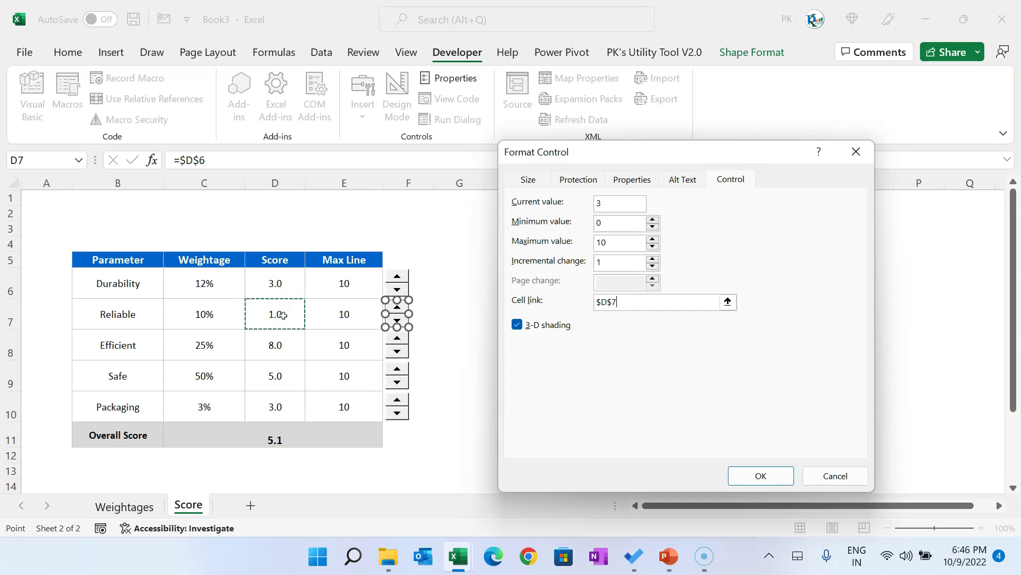
click(762, 475)
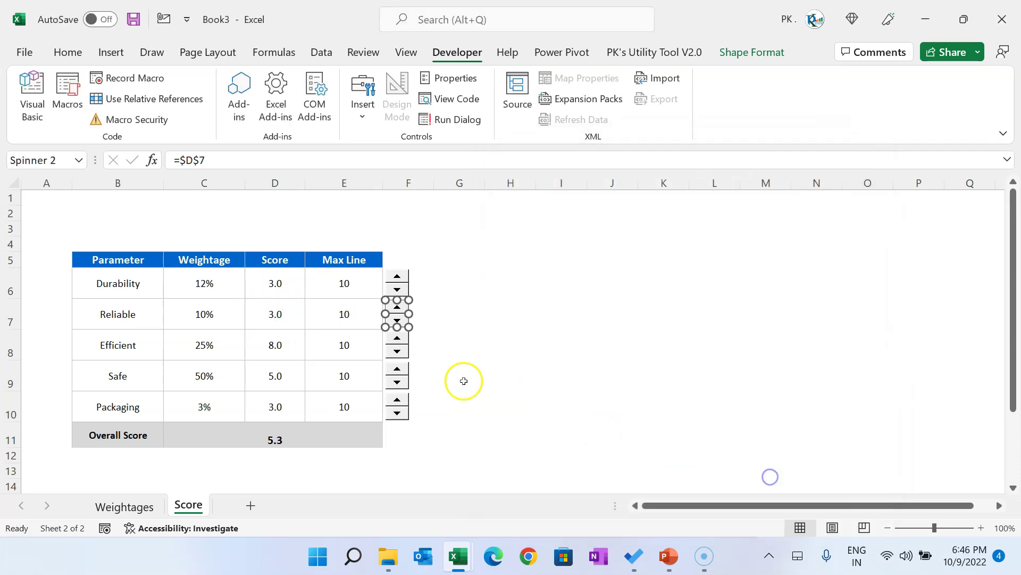
Link the spinner in the Efficient row to its score cell $D$8.
right_click(403, 345)
click(468, 501)
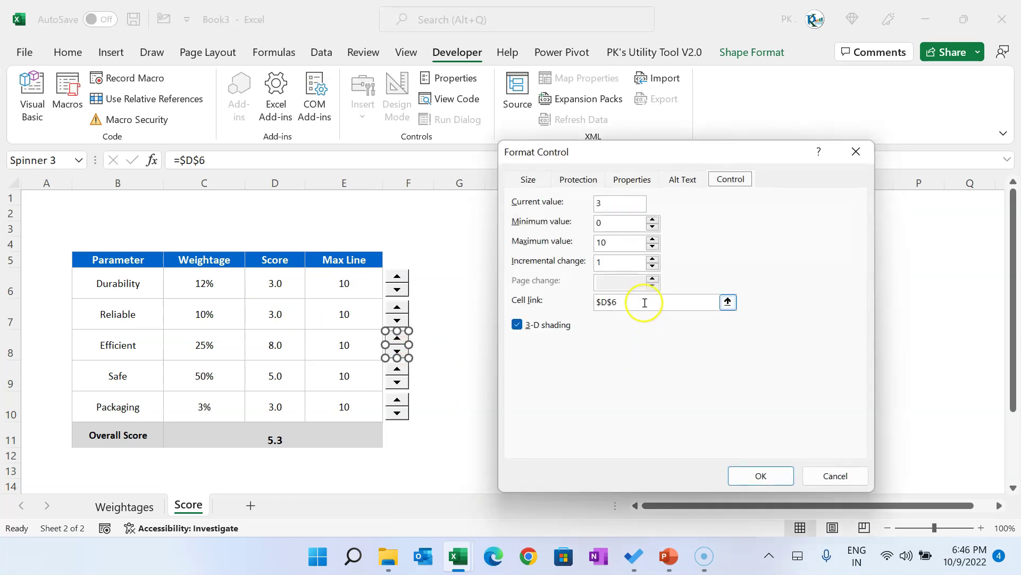
click(643, 302)
click(271, 340)
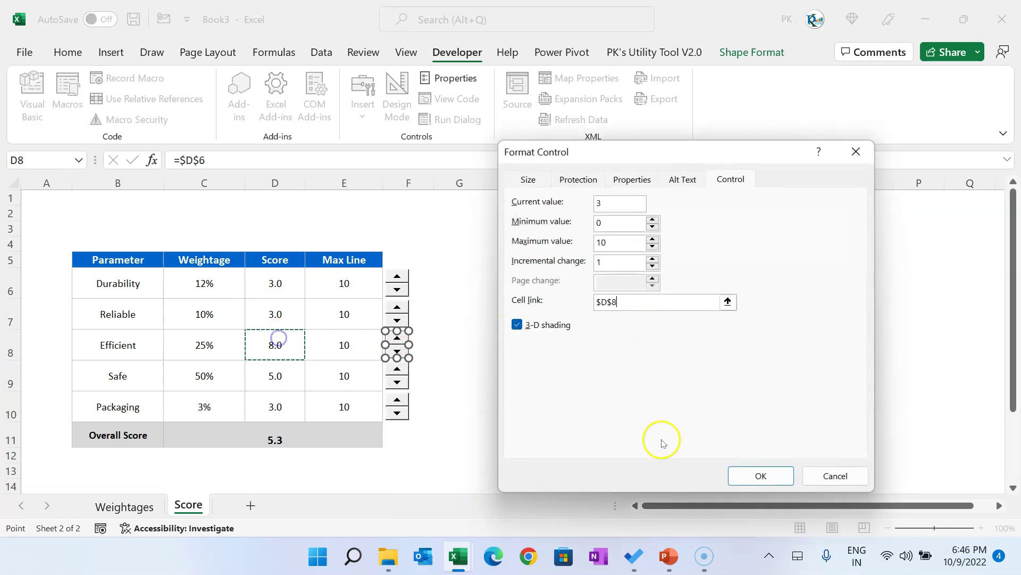
click(762, 476)
Link the spinner in the Safe row to its score cell $D$9.
right_click(403, 372)
click(466, 363)
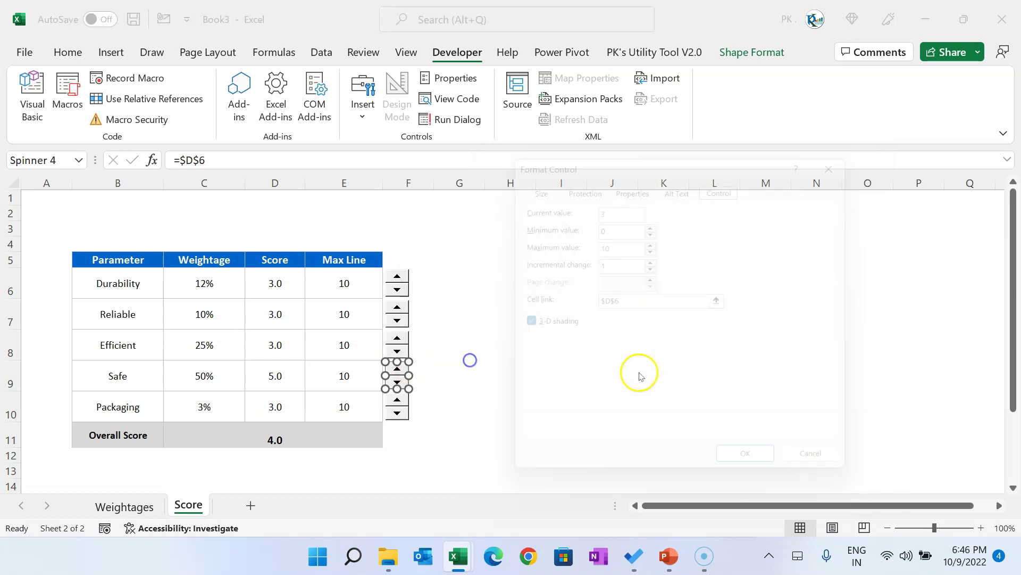
click(644, 312)
click(287, 373)
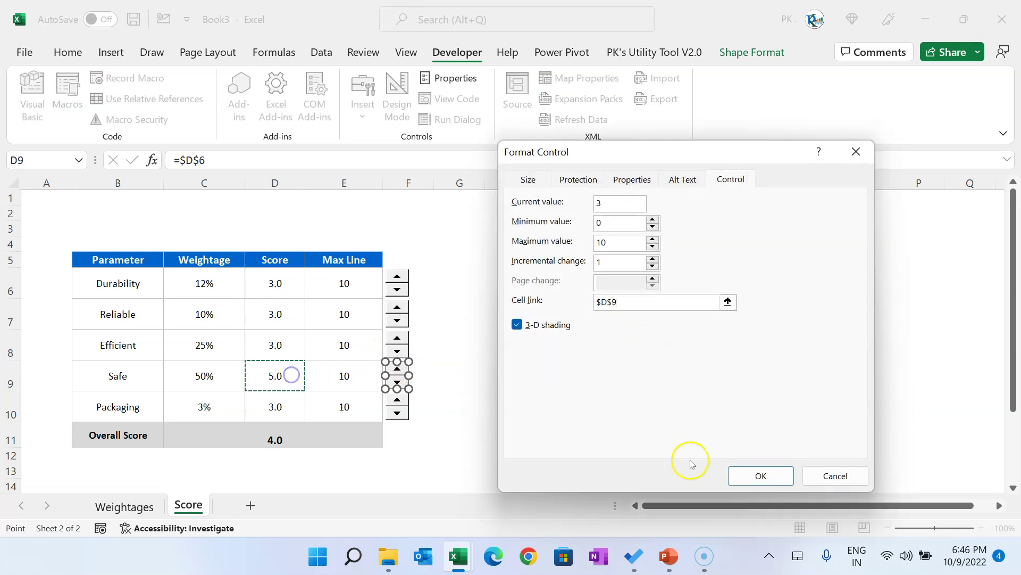
click(749, 476)
Link the spinner in the Packaging row to its score cell in D10.
right_click(397, 411)
click(459, 397)
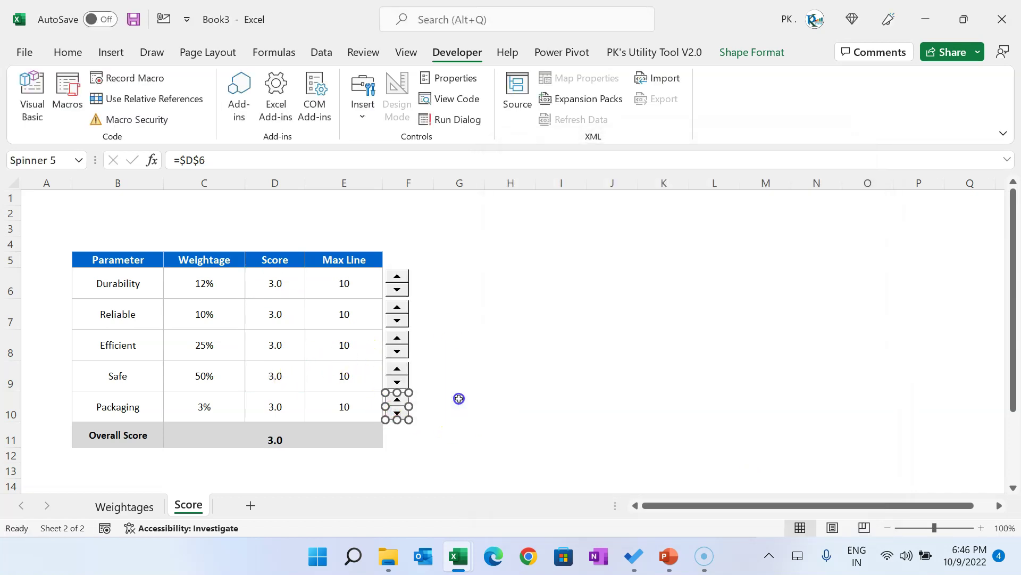
click(638, 302)
click(290, 406)
click(758, 469)
Test the Reliable spinner by stepping its score up and down, leaving the score at 2.
click(598, 383)
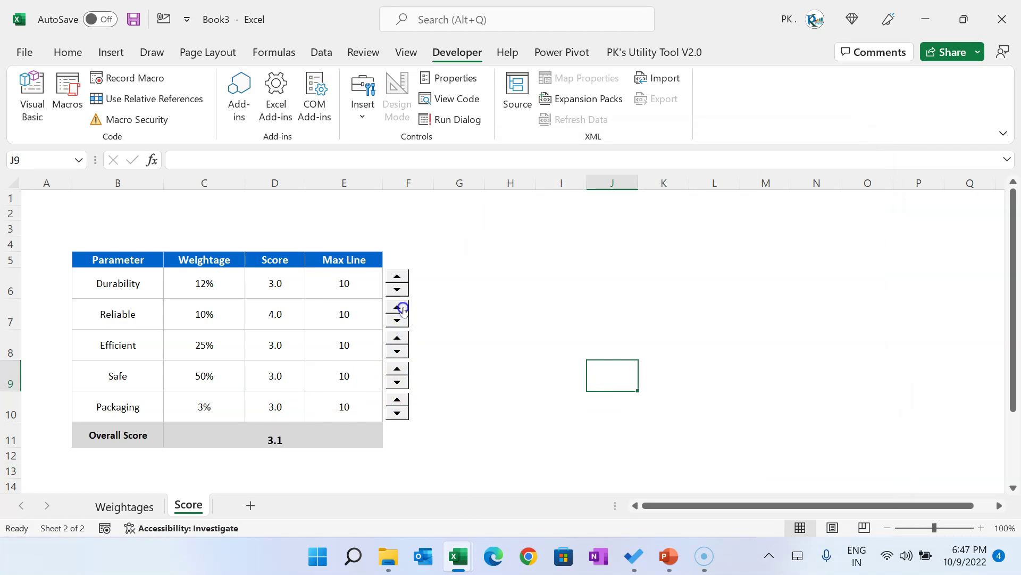
click(458, 309)
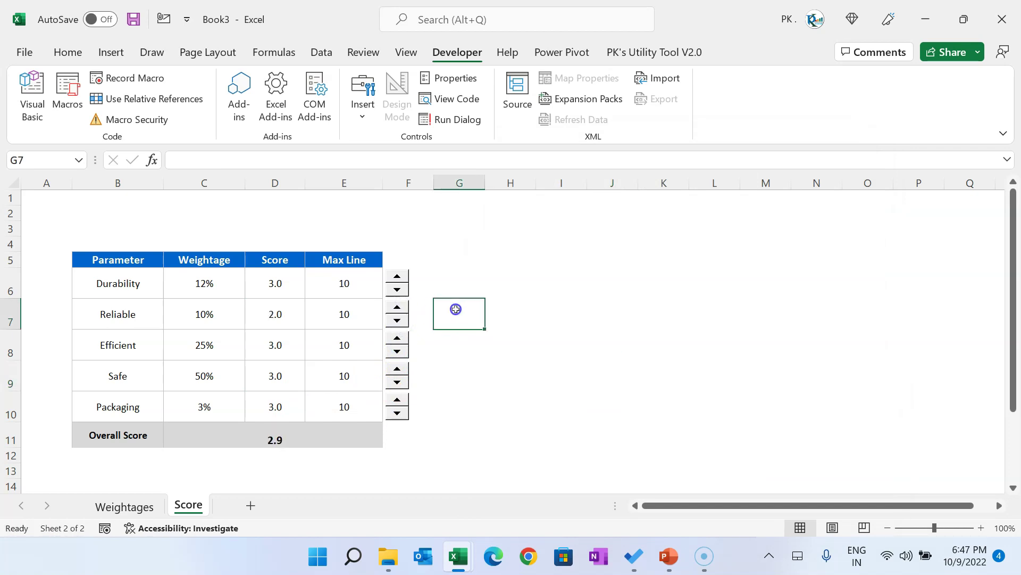
click(459, 276)
Insert a 2-D clustered column chart from the Parameter, Score and Max Line columns in rows 5 to 10, excluding Weightage.
drag(122, 259, 129, 415)
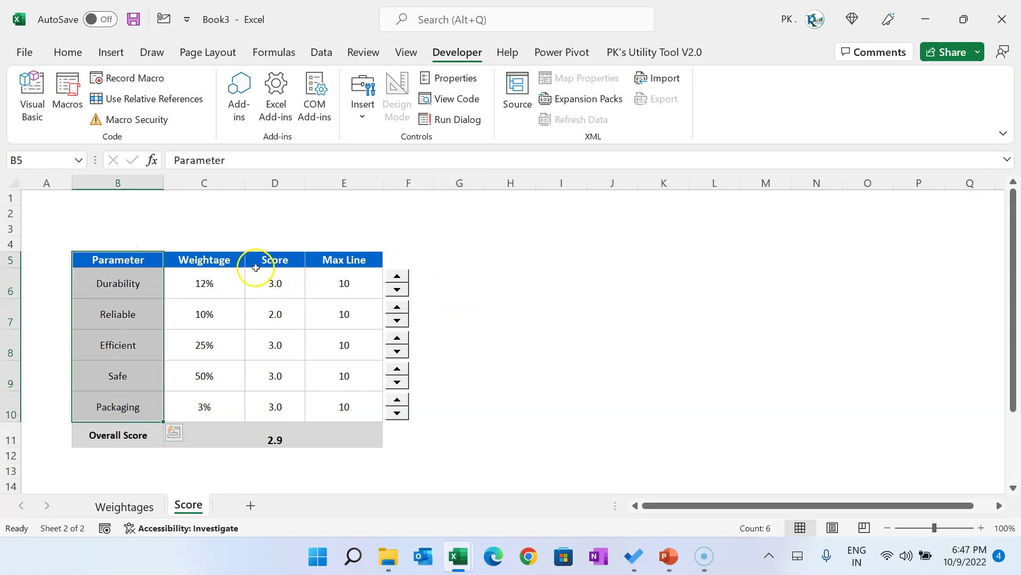
drag(269, 261, 269, 406)
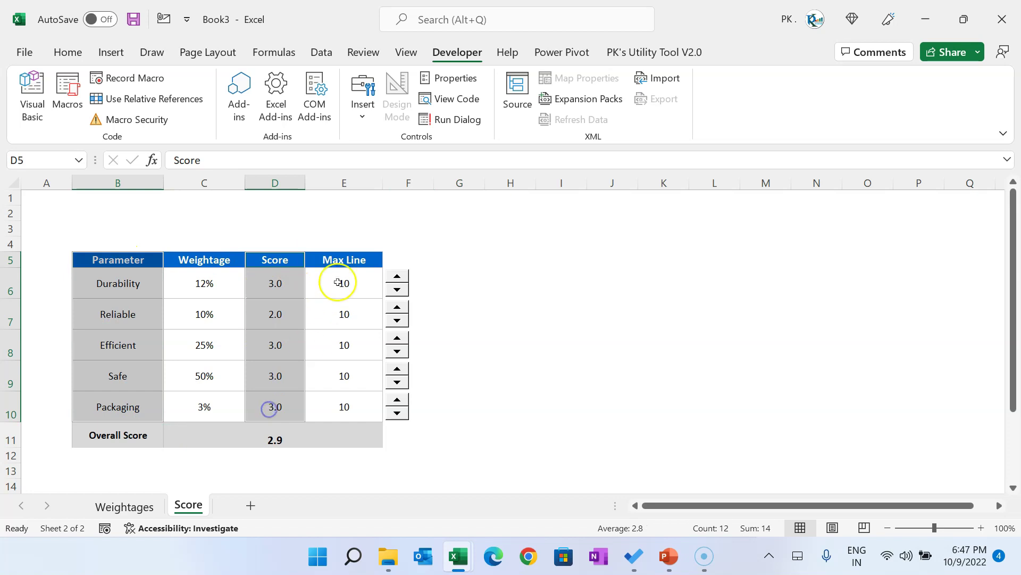
ctrl+click(349, 259)
drag(352, 271, 349, 401)
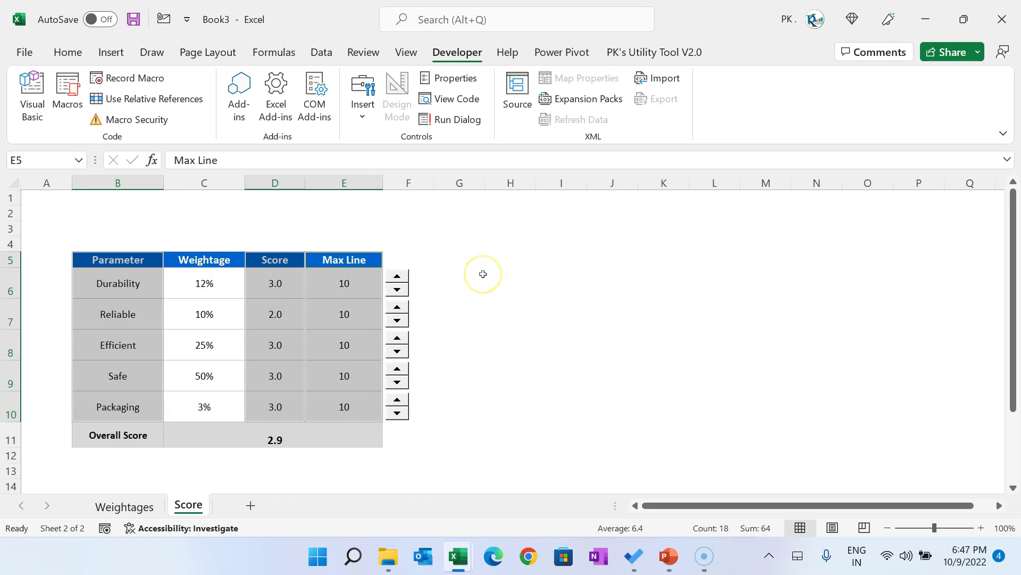
click(110, 51)
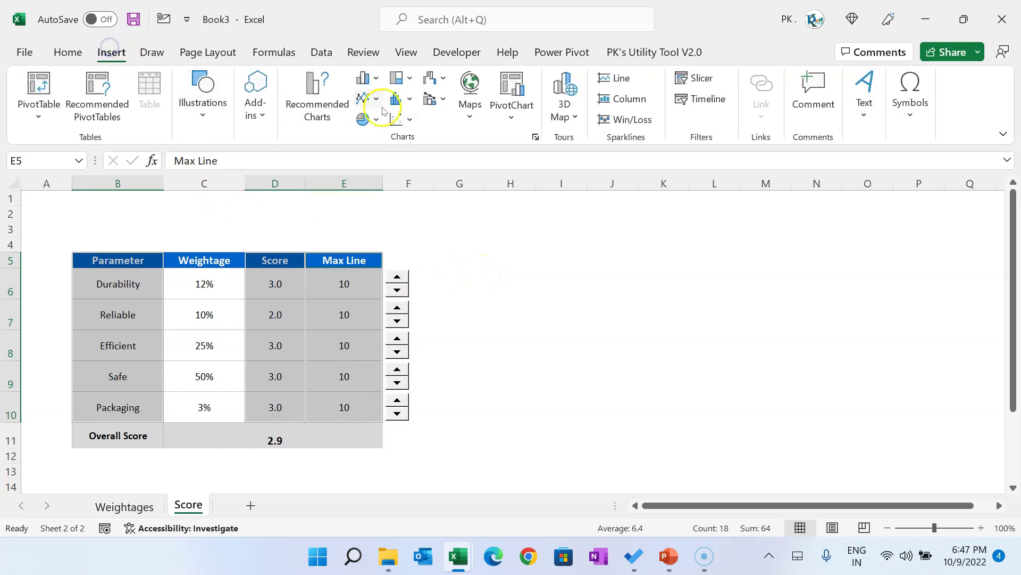
click(376, 79)
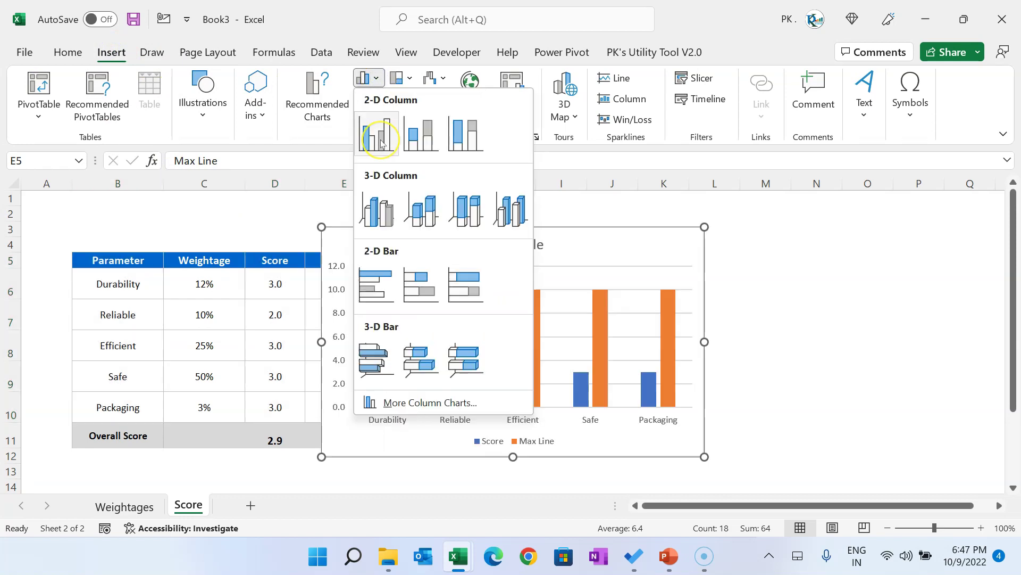
click(381, 143)
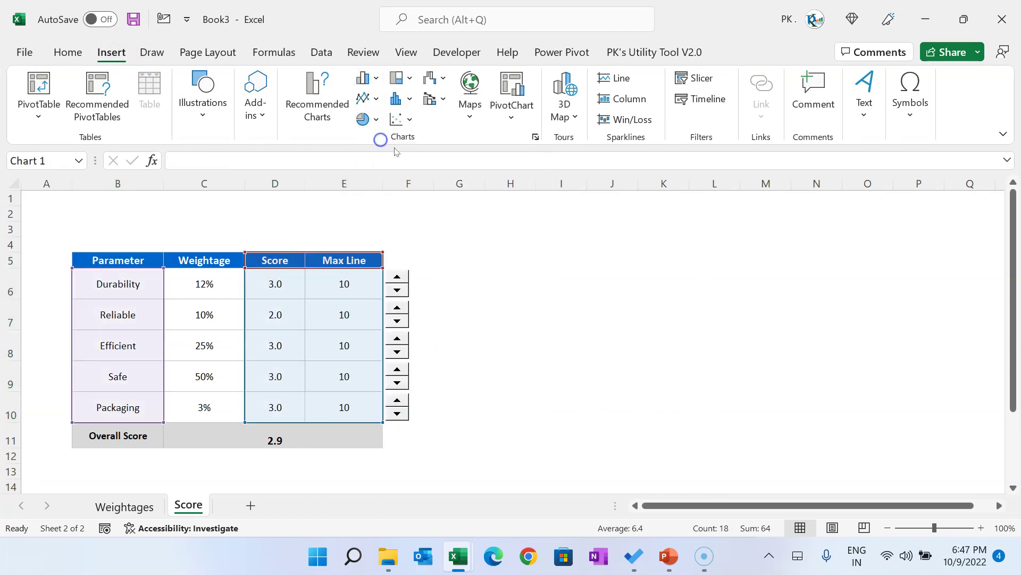
Move the new column chart clear of the table and spinners, placing it over columns G to M.
drag(569, 235, 677, 218)
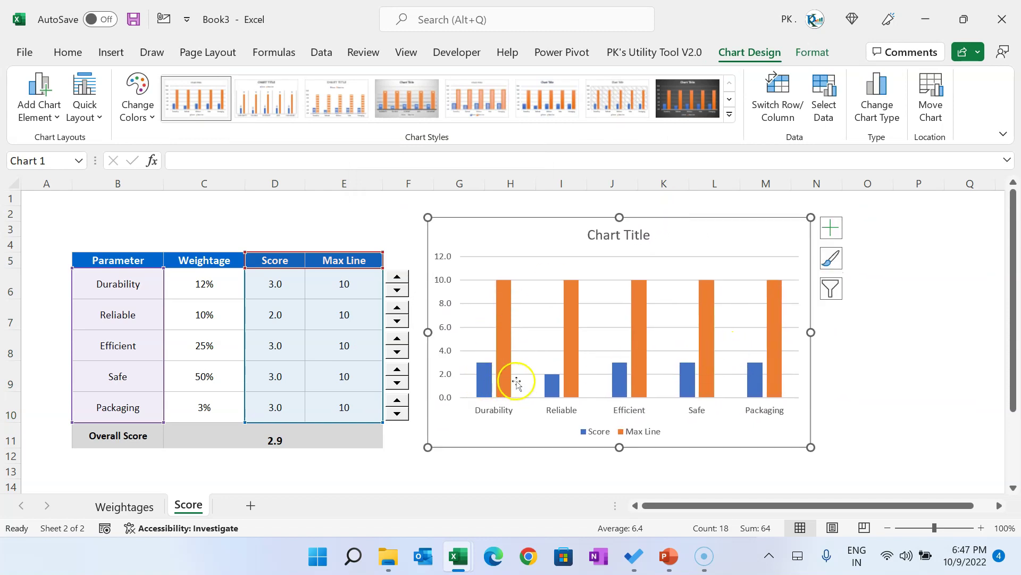
mouse_move(507, 319)
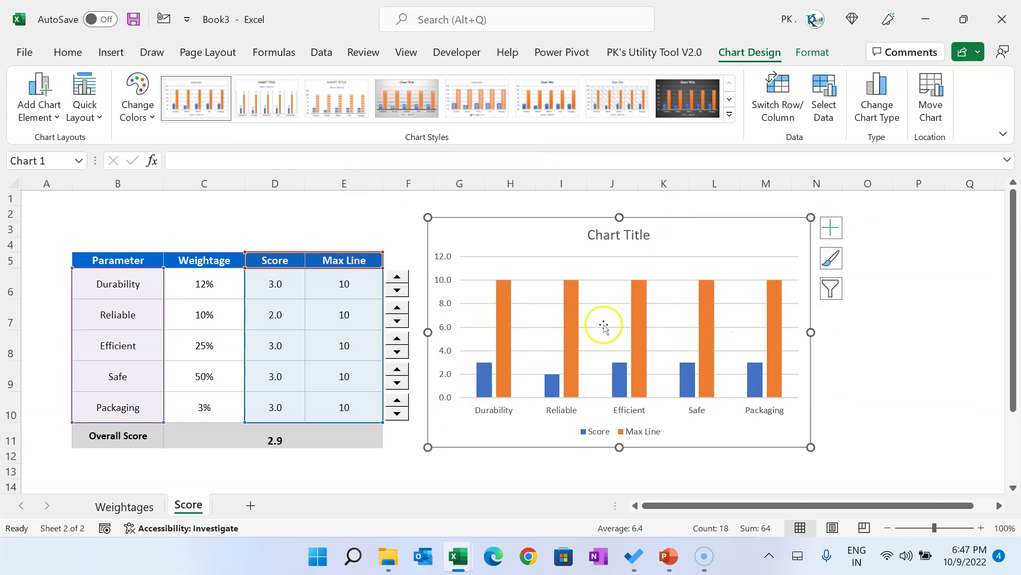
mouse_move(568, 324)
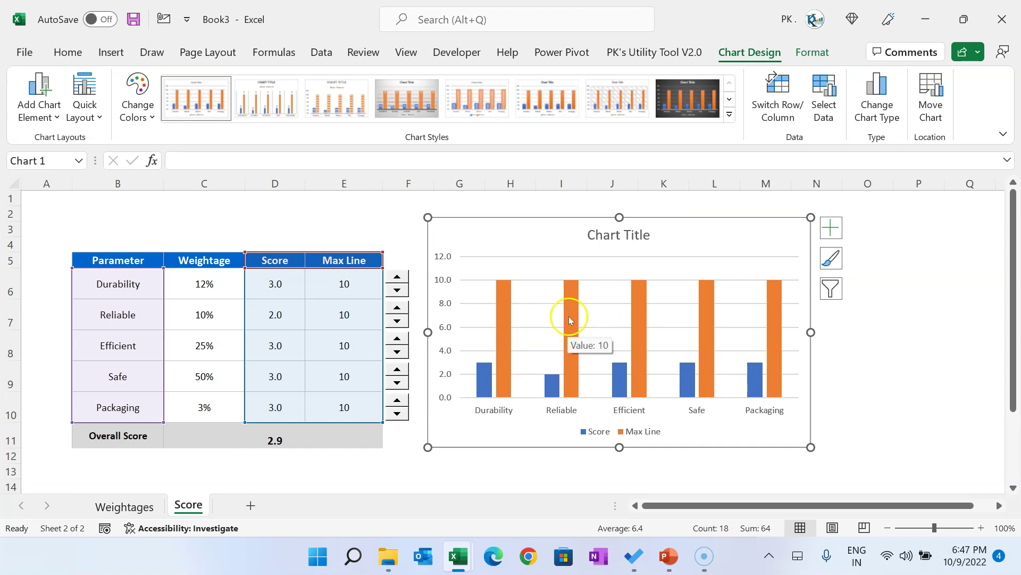
Change the Max Line series to a Line chart type while keeping Score as clustered columns.
right_click(569, 296)
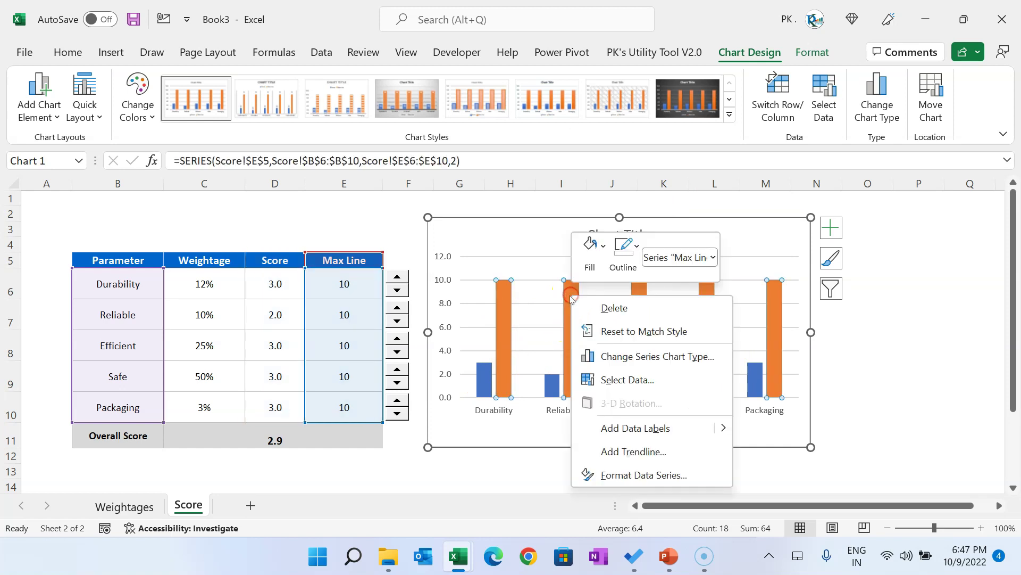
click(694, 362)
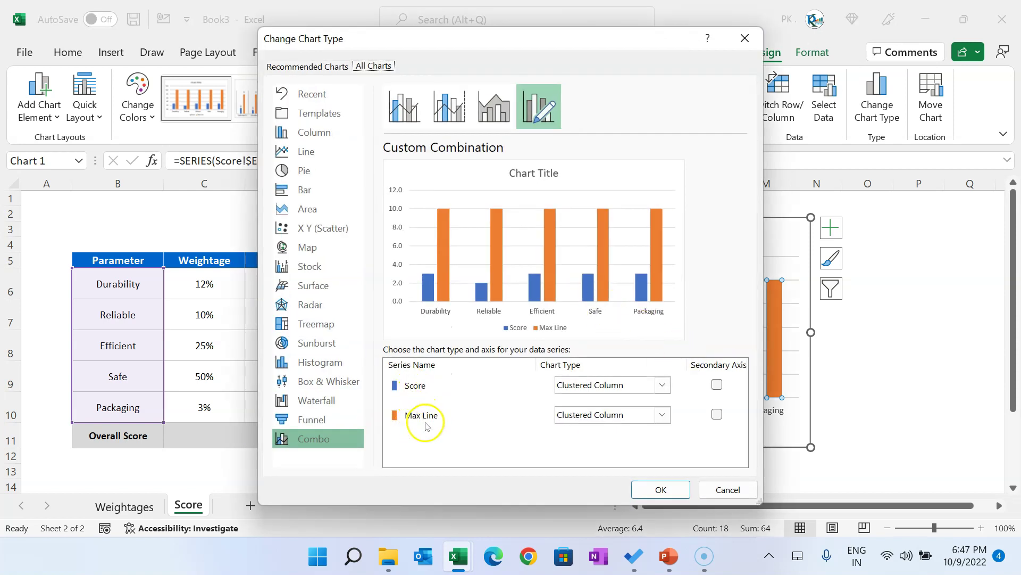
click(662, 415)
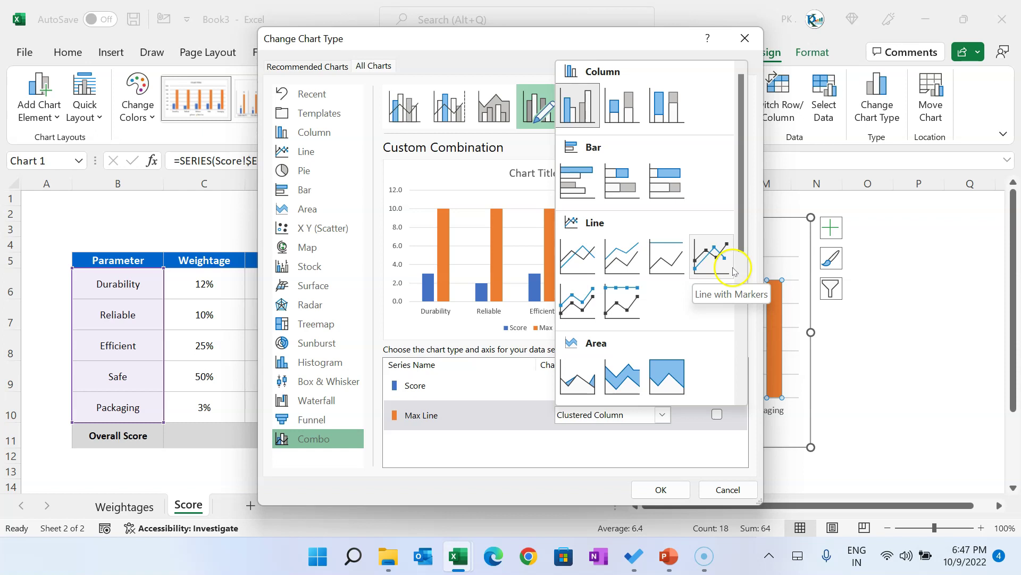
click(579, 260)
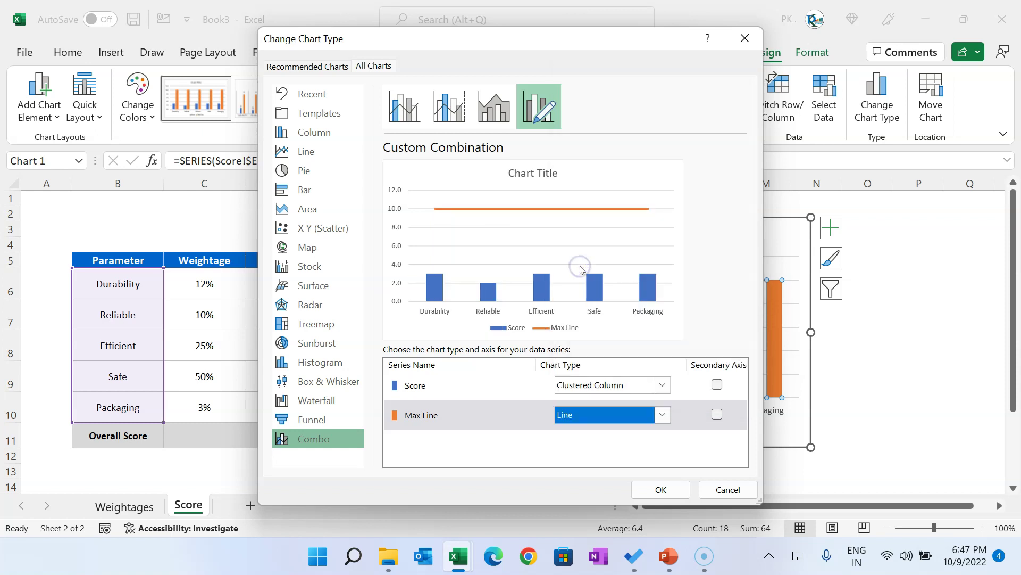
click(659, 489)
click(865, 366)
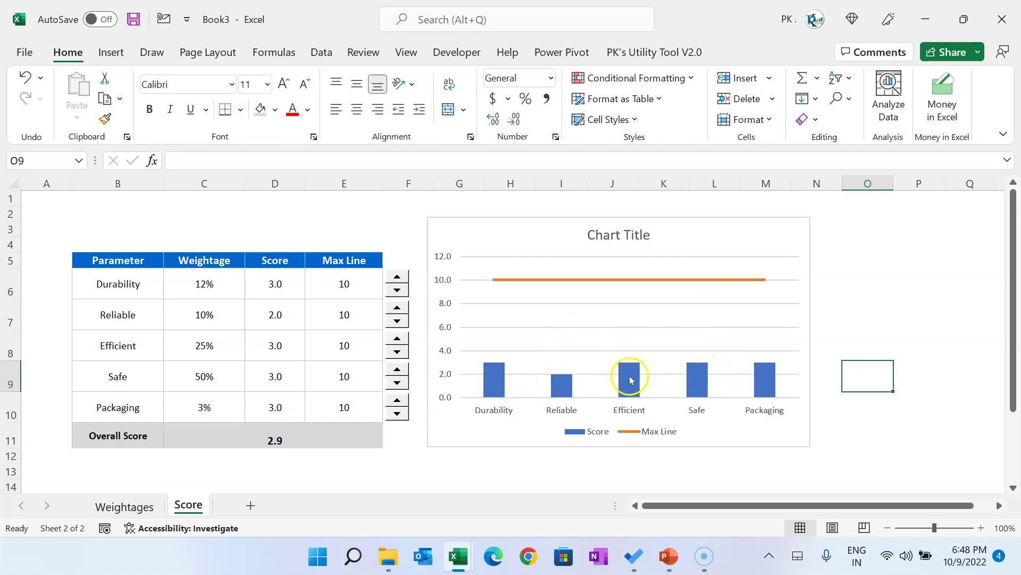
Add data labels to the Score columns in the chart.
click(631, 379)
right_click(630, 380)
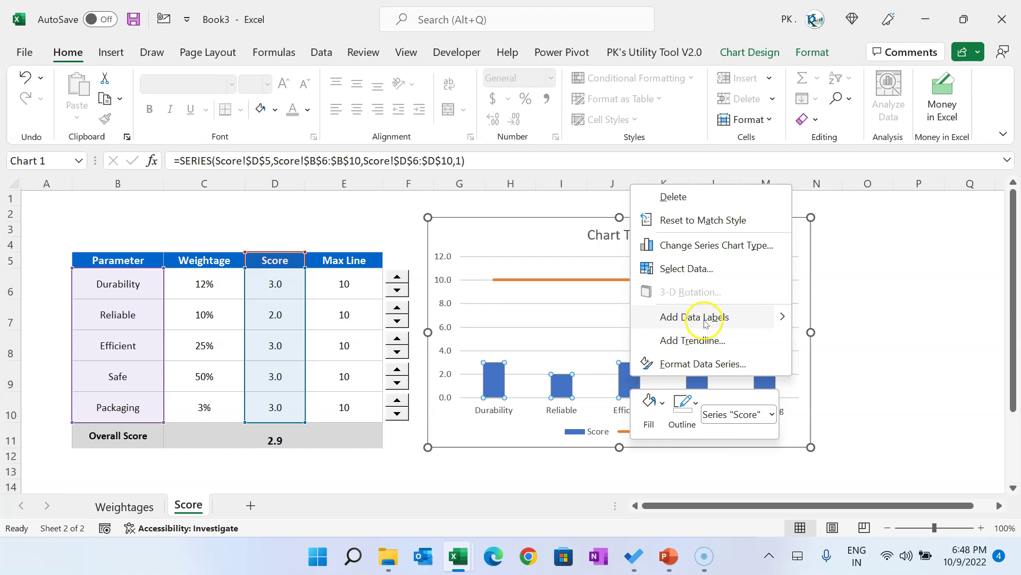
click(685, 315)
click(631, 352)
Apply a light blue gradient theme style to the Score columns.
click(632, 381)
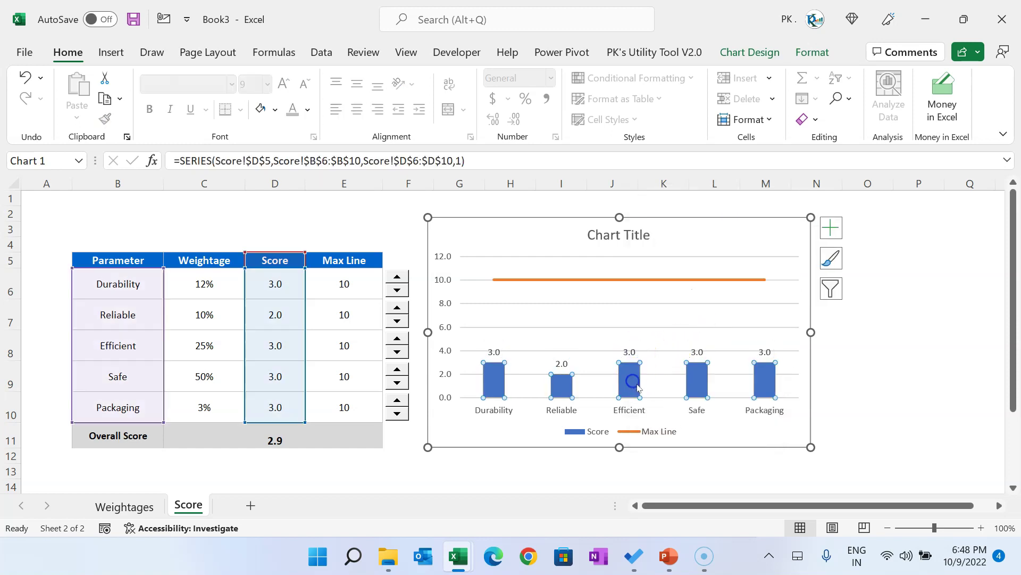
click(812, 52)
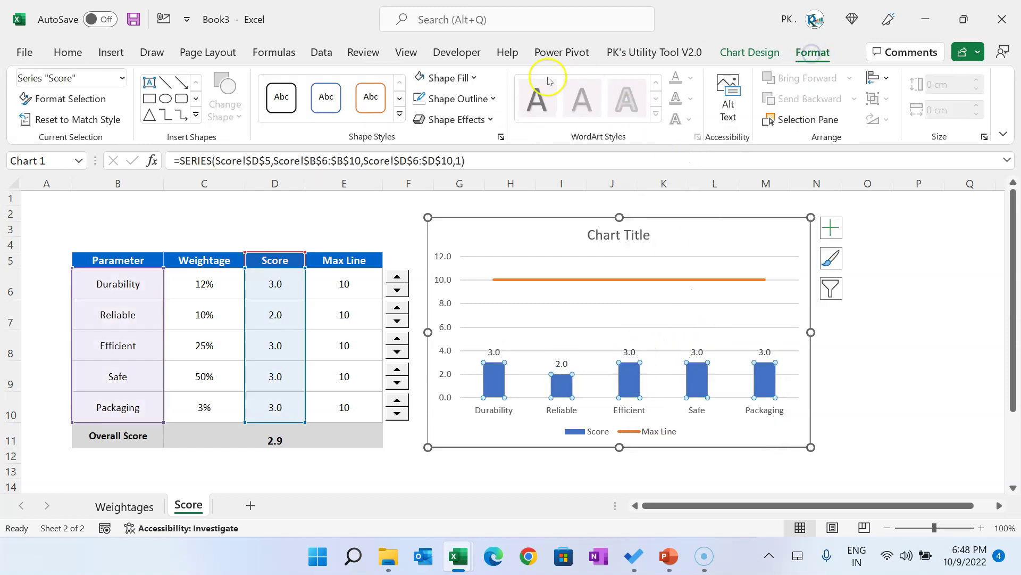
click(400, 113)
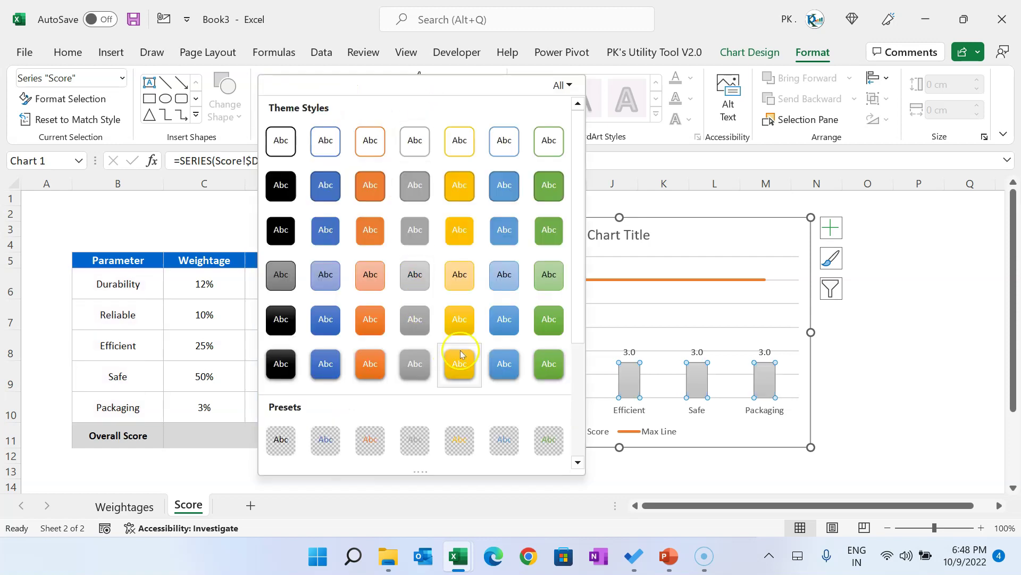
click(505, 325)
click(905, 367)
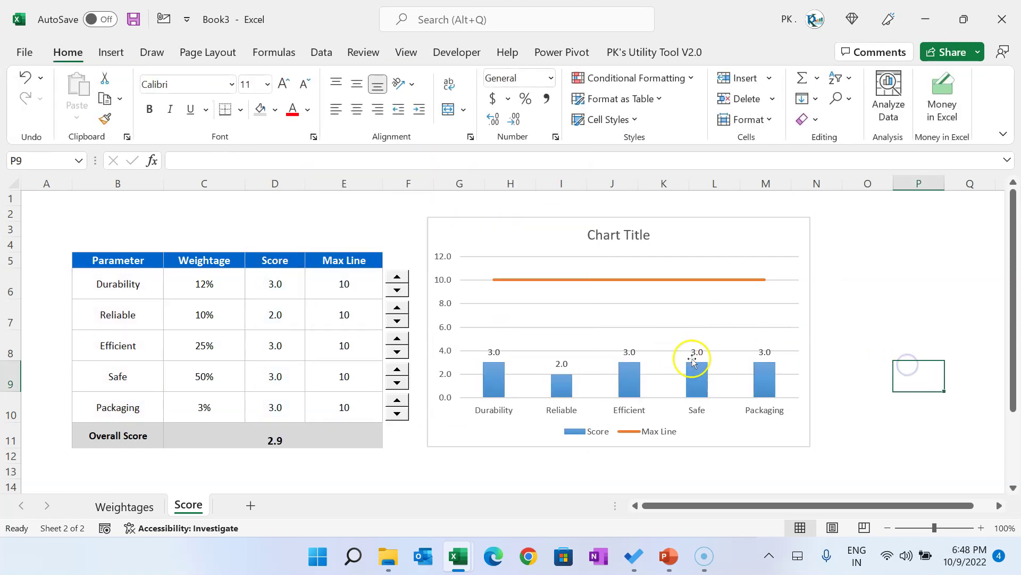
Remove the gridlines and the legend from the score chart.
click(798, 224)
click(831, 228)
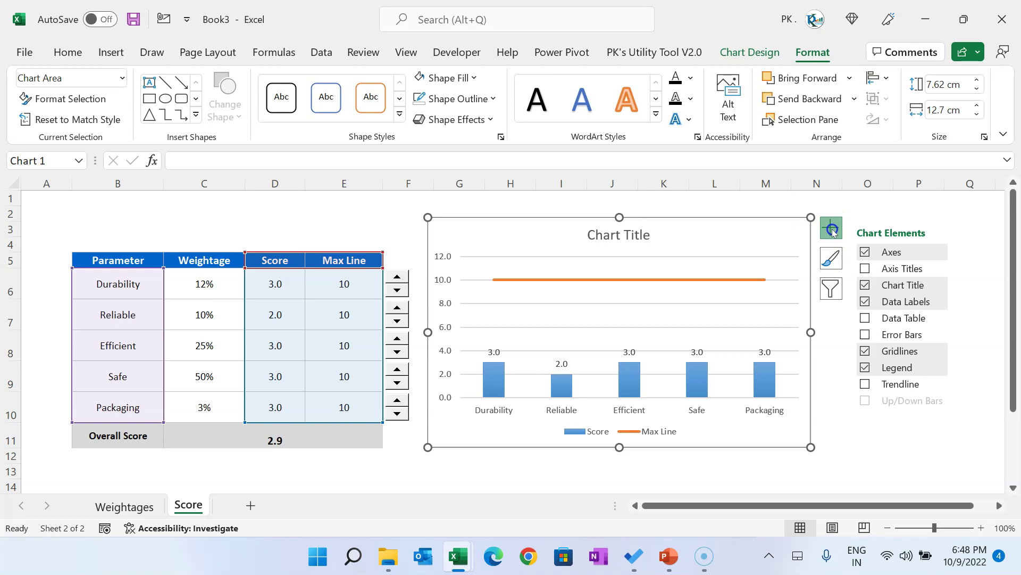
click(865, 350)
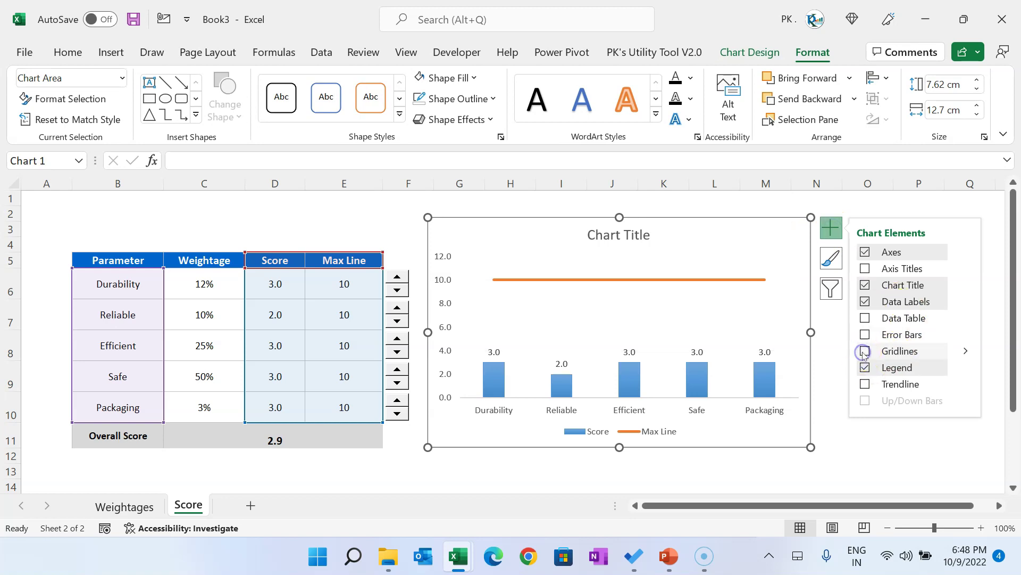
click(865, 367)
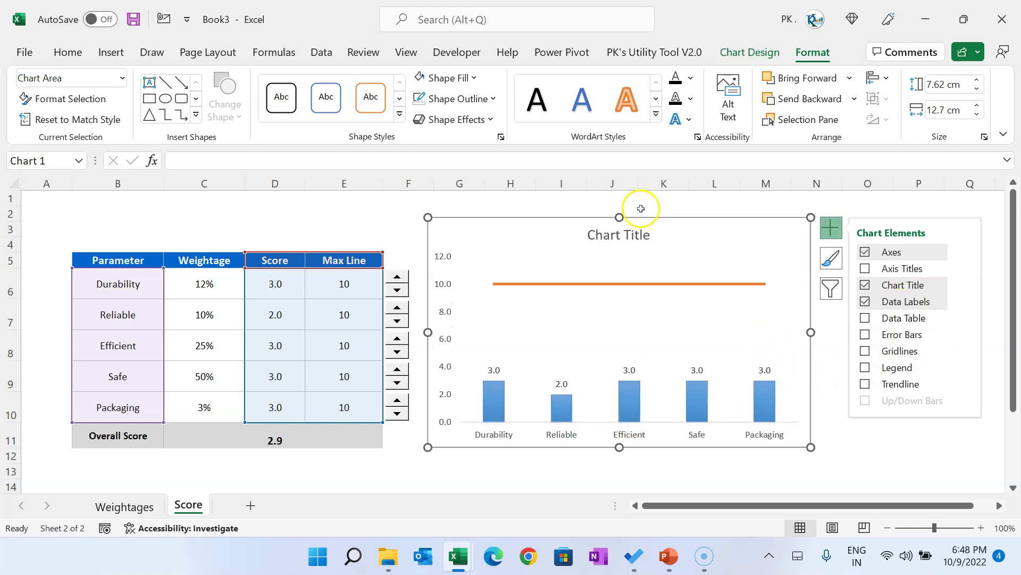
click(645, 206)
Replace the chart title text with "Score by Parameters".
click(606, 234)
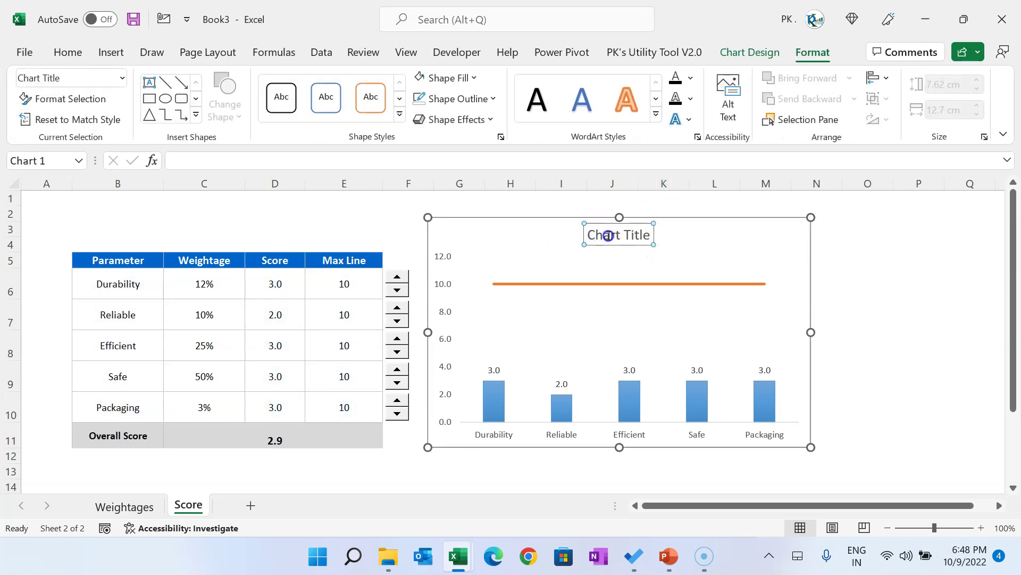
triple_click(620, 238)
text(Score)
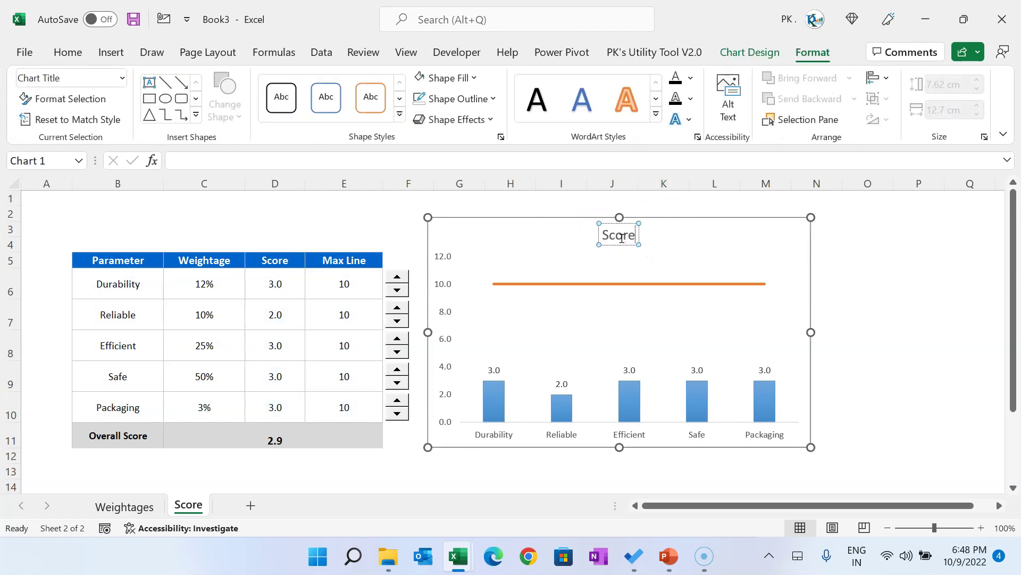
text( by P)
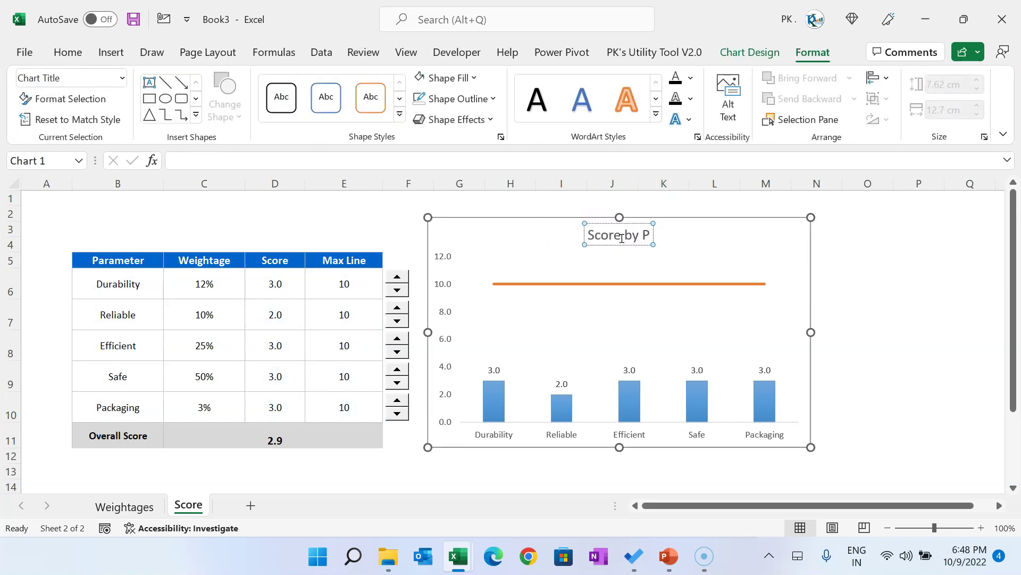
text(arameters)
Shrink the chart in width and height so it sits beside the table, from row 4 to row 11 and ending in column M.
click(815, 338)
click(805, 339)
drag(810, 332, 756, 333)
drag(756, 217, 755, 240)
Middle-align the Overall Score row vertically across cells B11 to E11.
drag(118, 435, 346, 436)
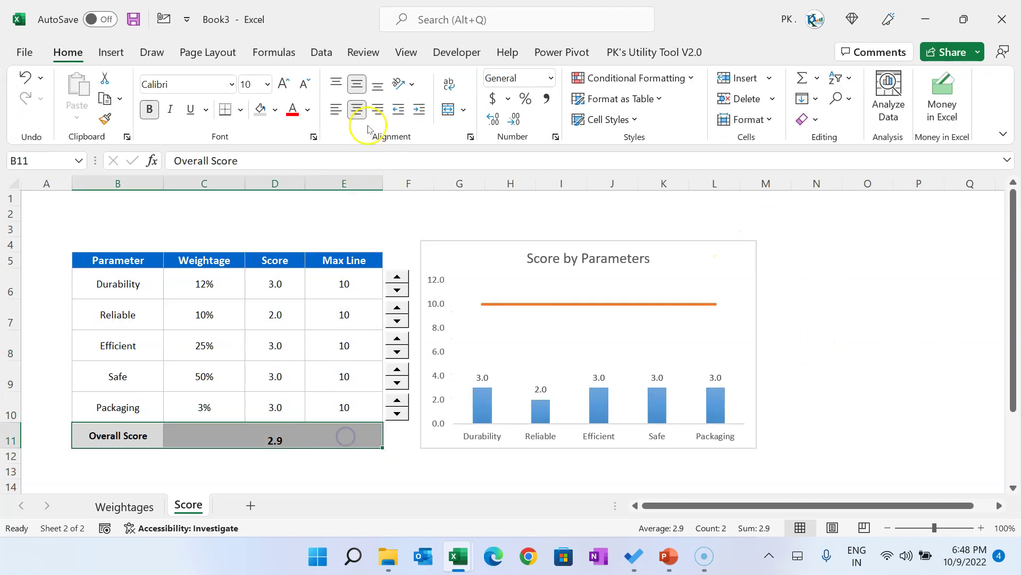
click(561, 198)
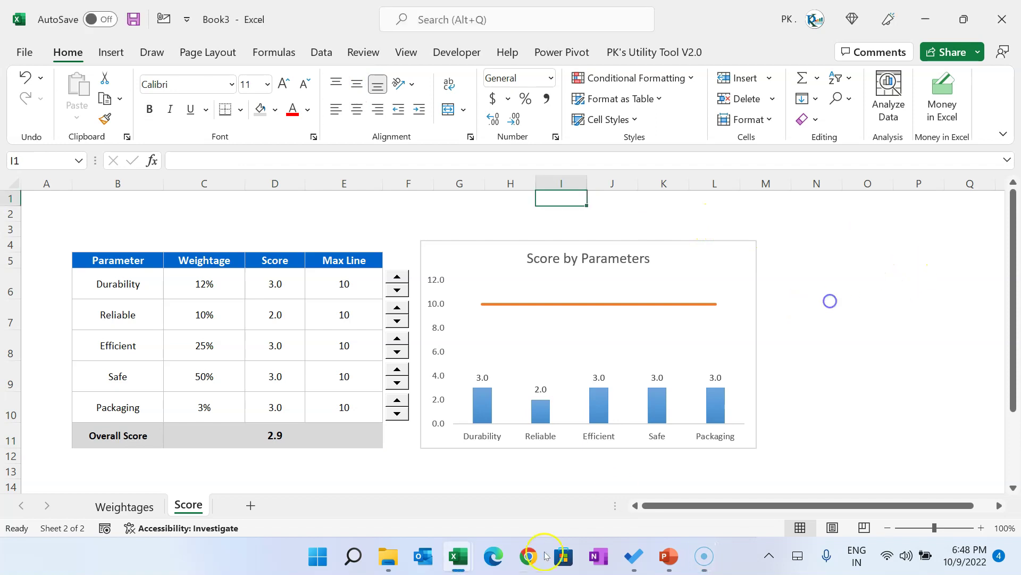
View the finished "Weighted Analysis in Excel" workbook for reference and return to Book3.
mouse_move(457, 556)
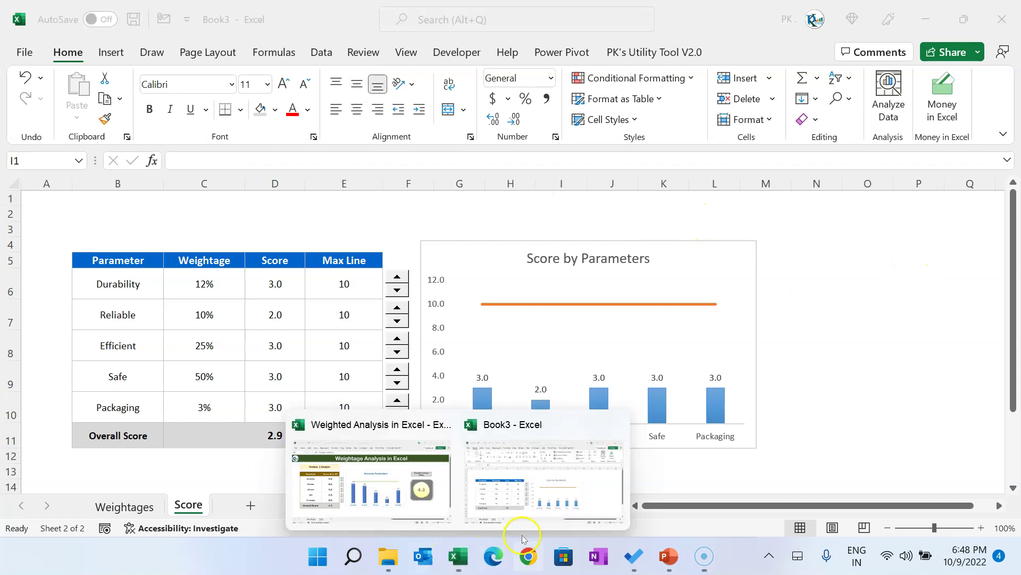
click(436, 500)
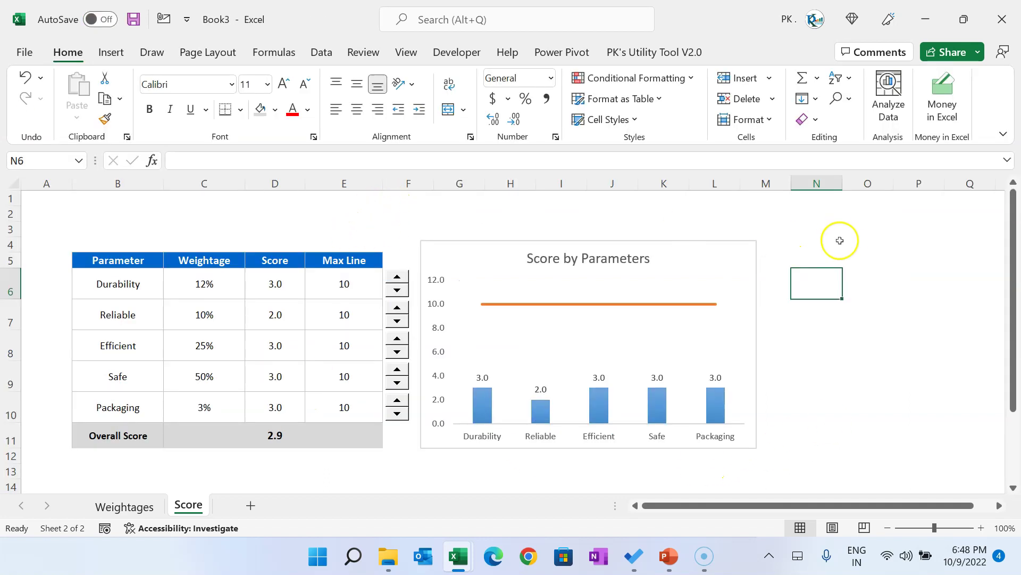
click(850, 242)
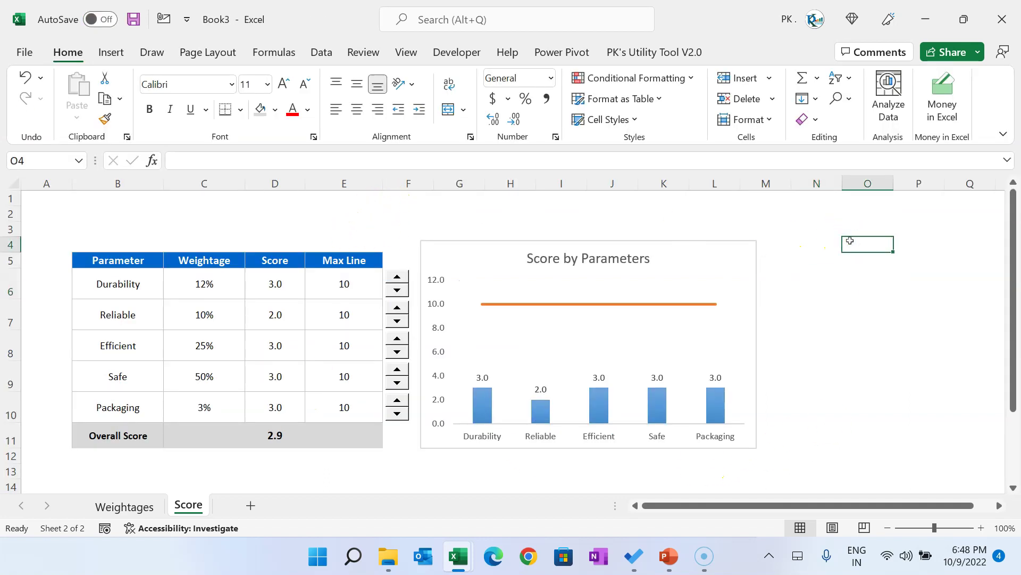
Switch to PowerPoint and draw a rounded rectangle about 3.84 cm high and 6.97 cm wide on the blank slide.
click(670, 559)
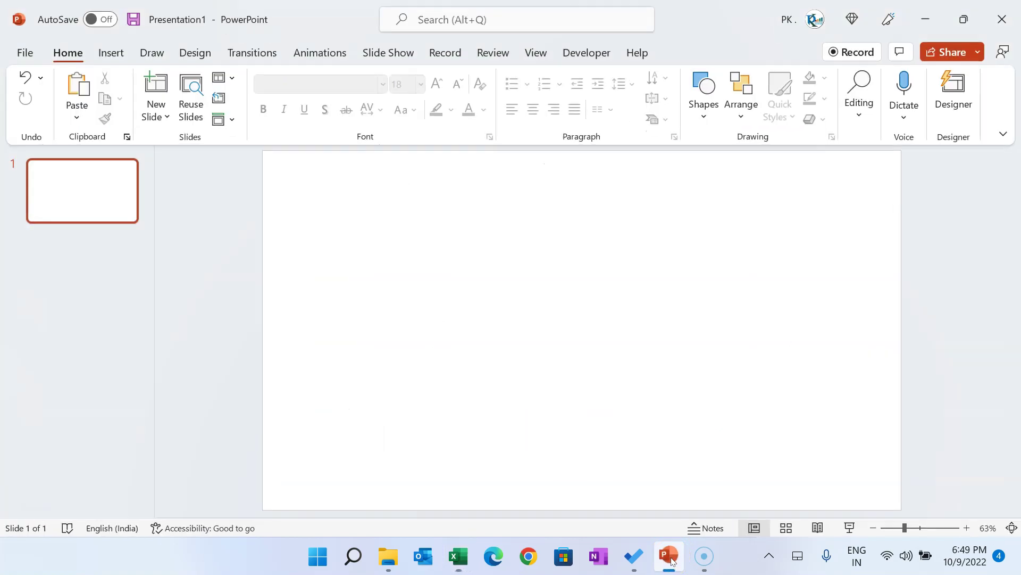
click(111, 53)
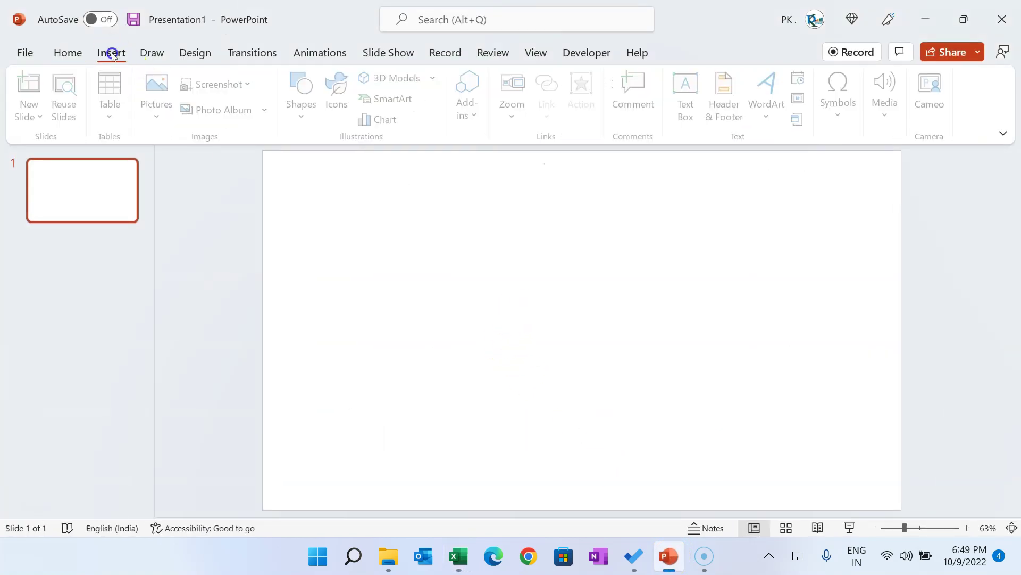
click(303, 117)
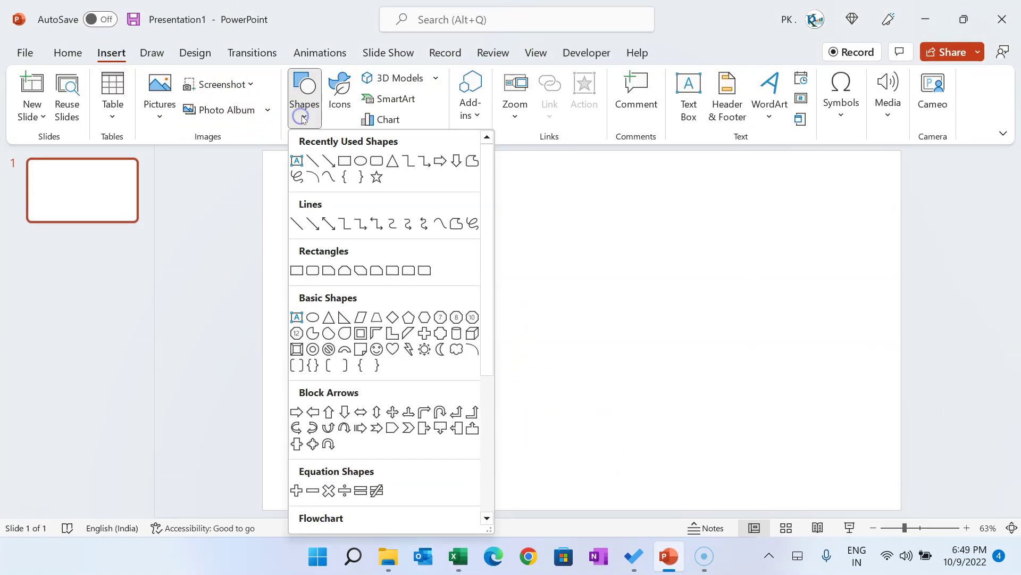
click(316, 271)
drag(343, 250, 473, 323)
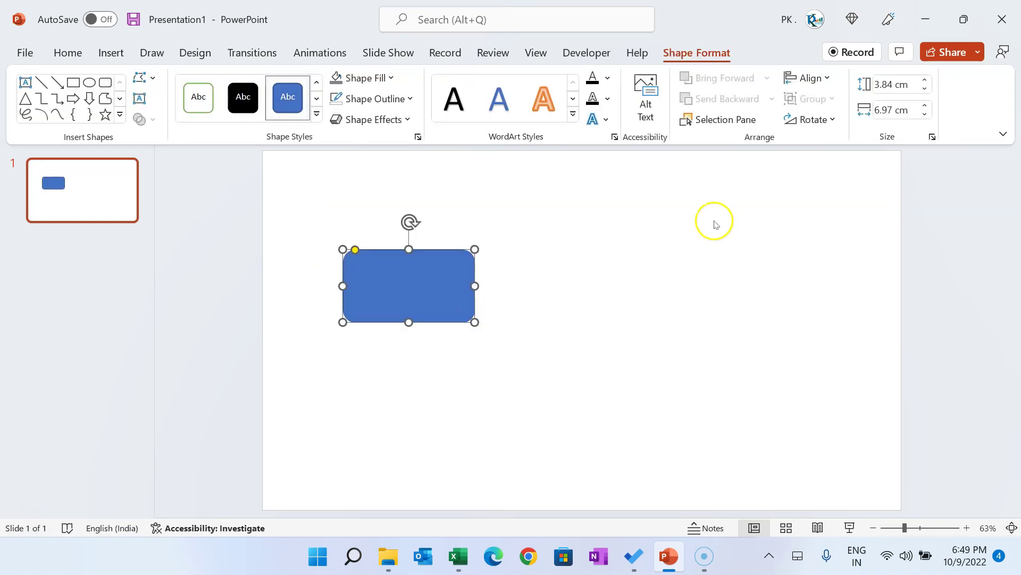
Set the rounded rectangle's height to 3 cm and width to 4 cm, and move it closer to the slide's centre.
click(915, 85)
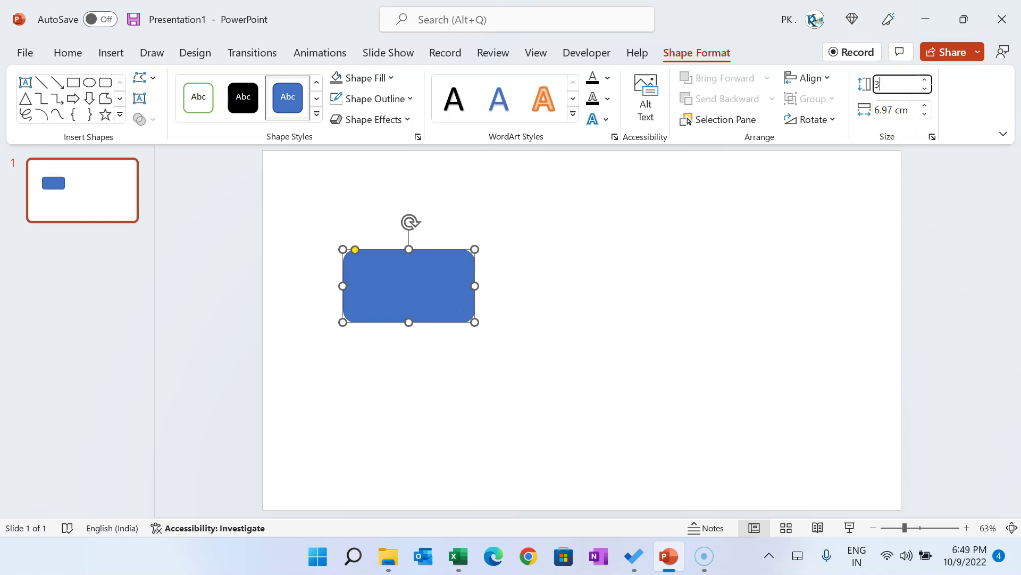
key(Return)
click(911, 106)
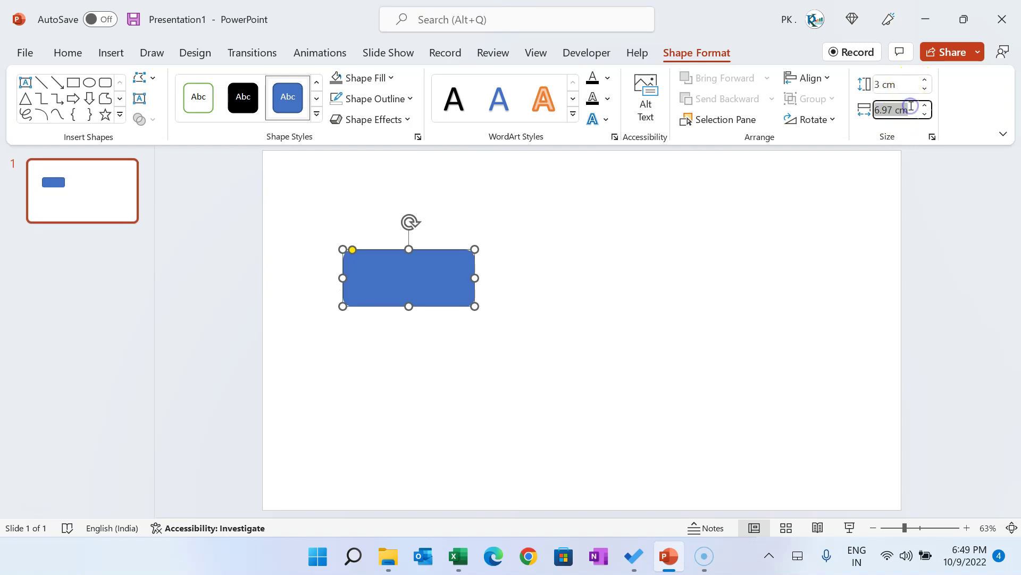
text(4)
key(Return)
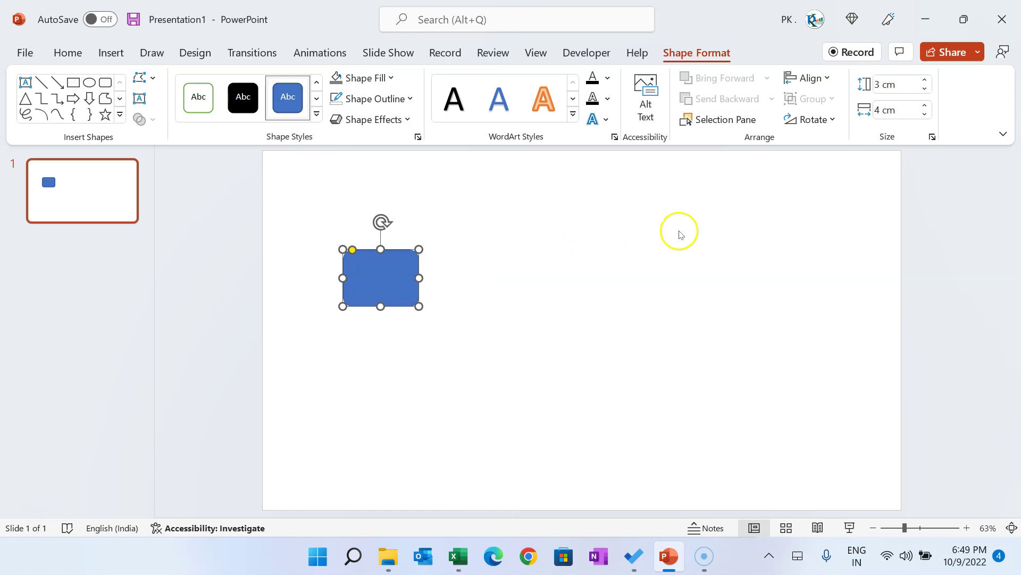
click(633, 234)
drag(371, 279, 463, 289)
click(636, 232)
Insert a circle about 2.54 cm across on the slide beside the rounded rectangle.
click(111, 53)
click(306, 109)
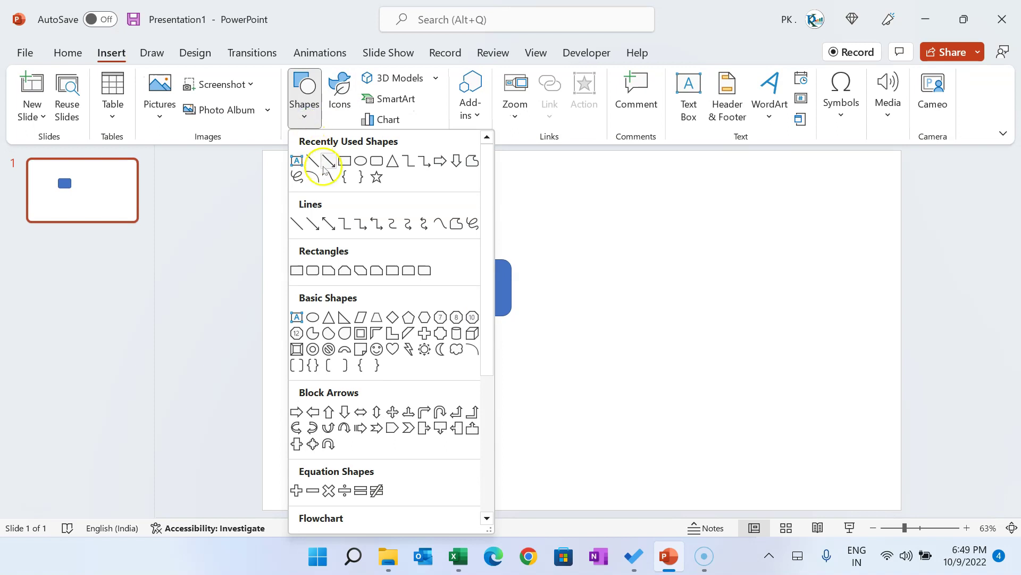
click(313, 317)
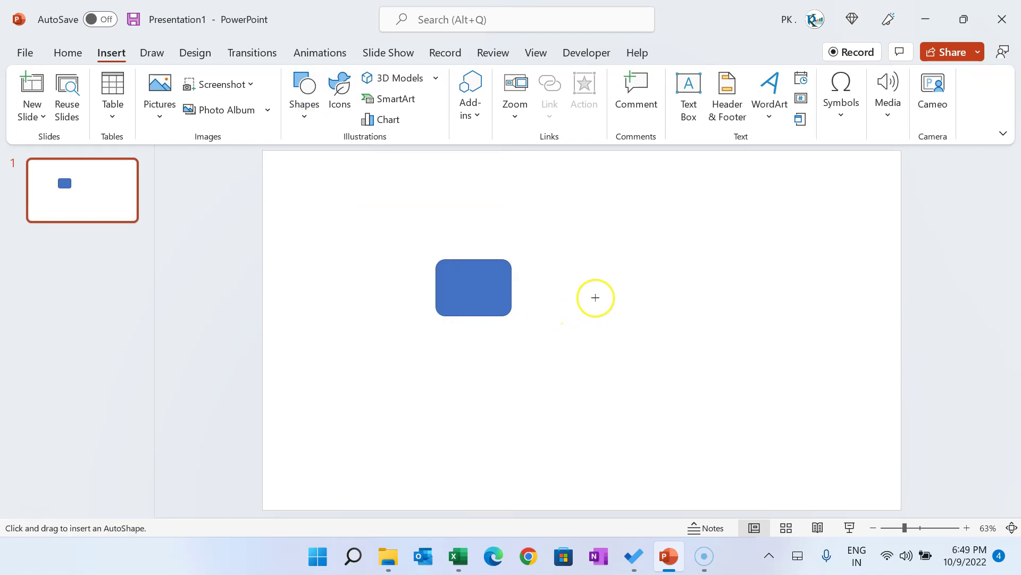
click(574, 287)
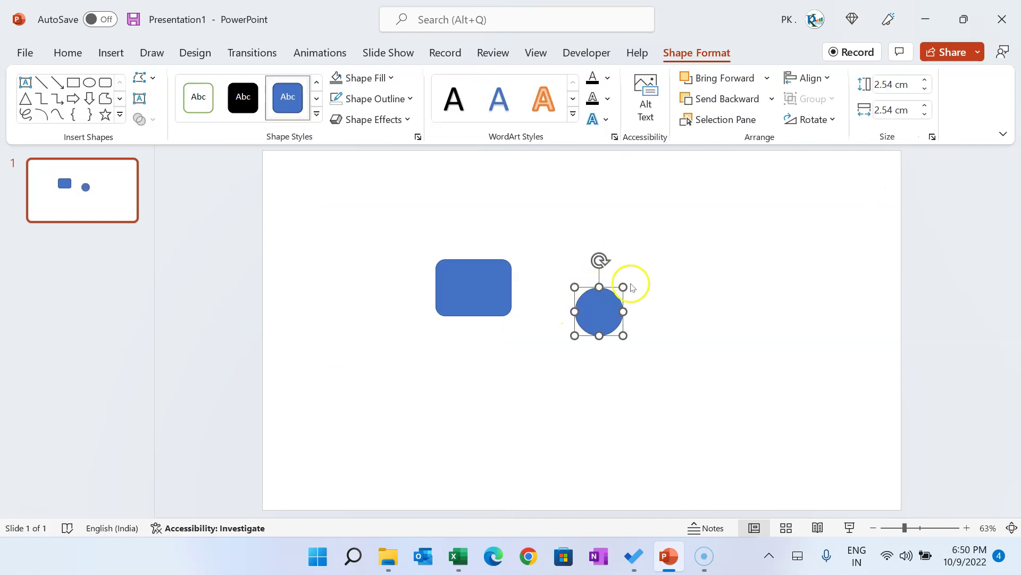
Set the circle's height to 2.5 cm and move it onto the centre of the rounded rectangle.
click(912, 84)
text(2.5)
key(Return)
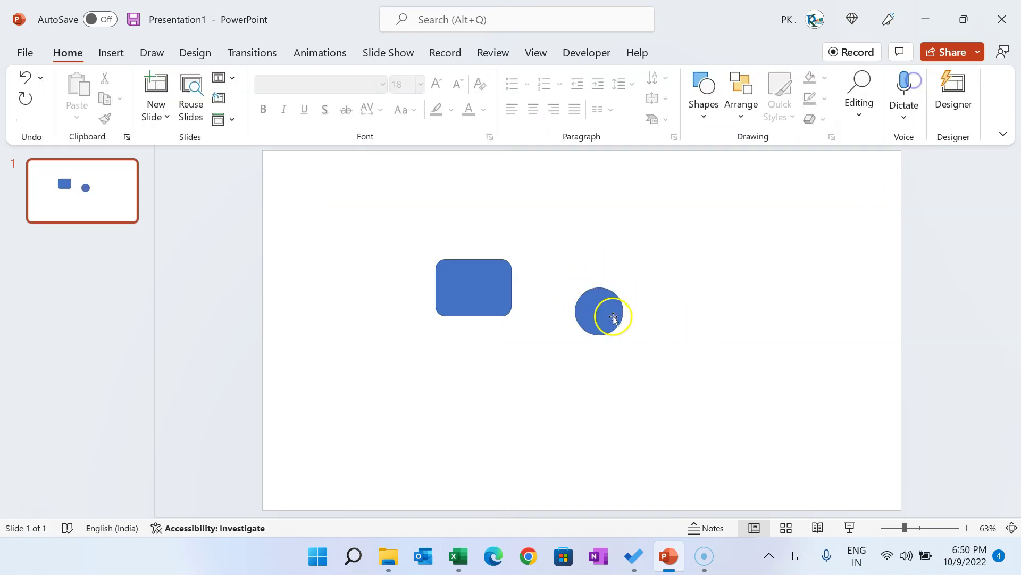
drag(604, 309, 490, 289)
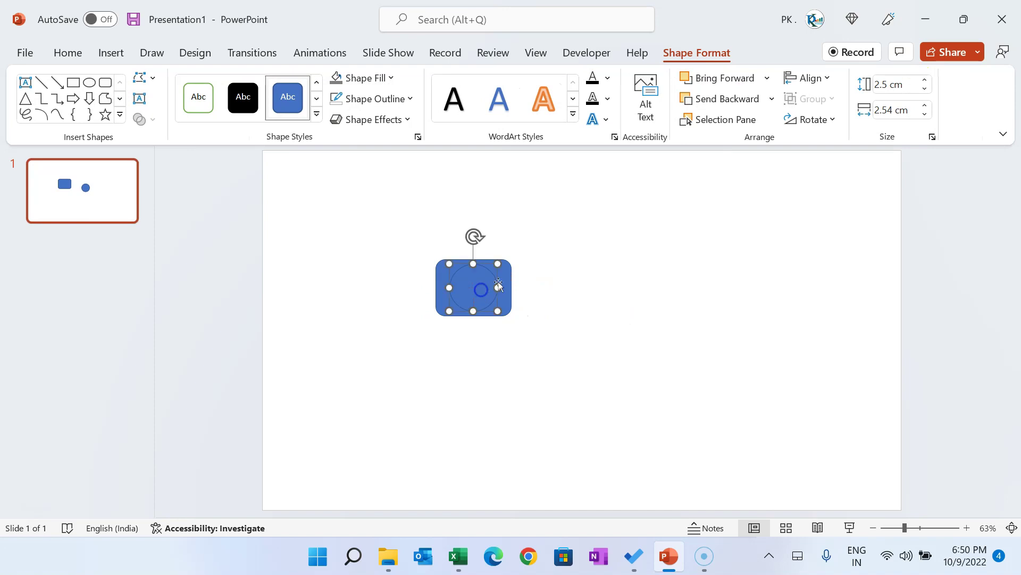
Align the rounded rectangle and the circle with each other, both horizontally centred and vertically in the middle.
drag(385, 218, 601, 363)
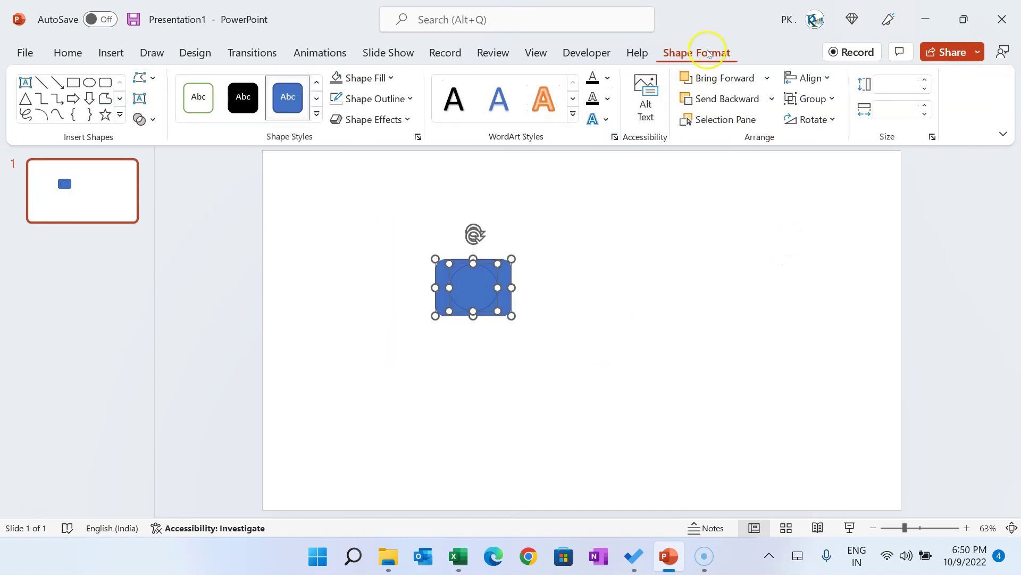
click(811, 78)
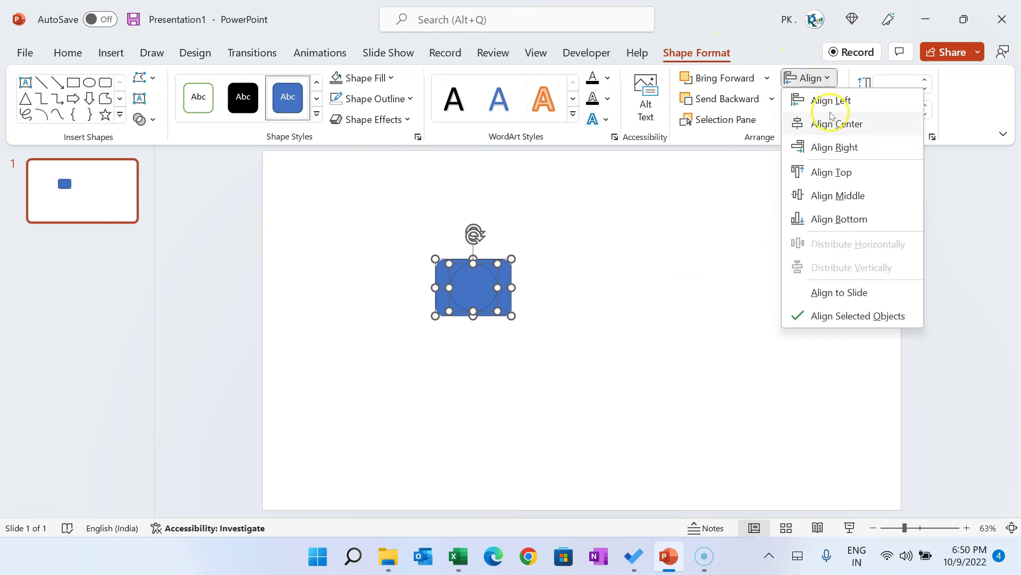
click(835, 128)
click(813, 78)
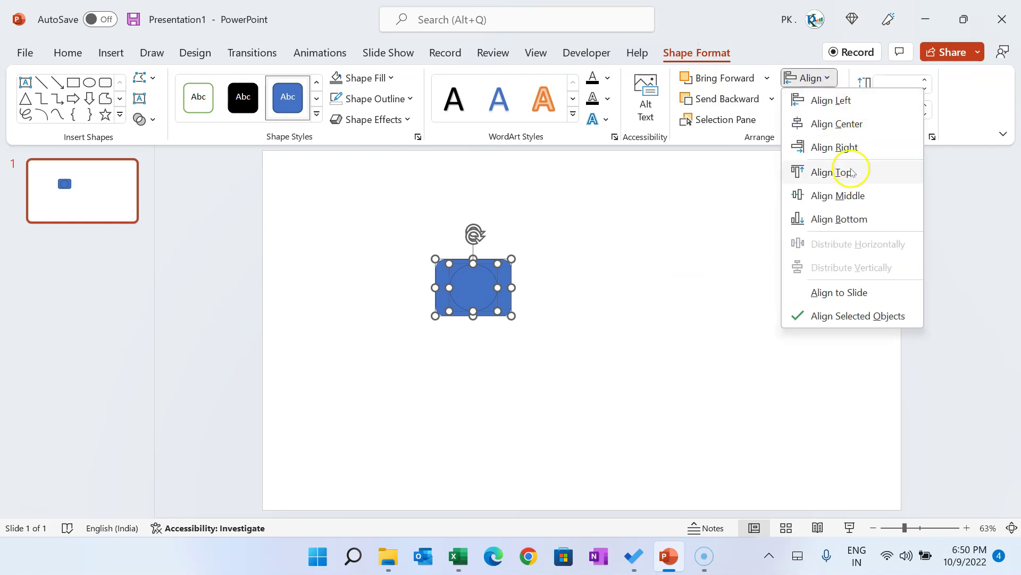
click(850, 196)
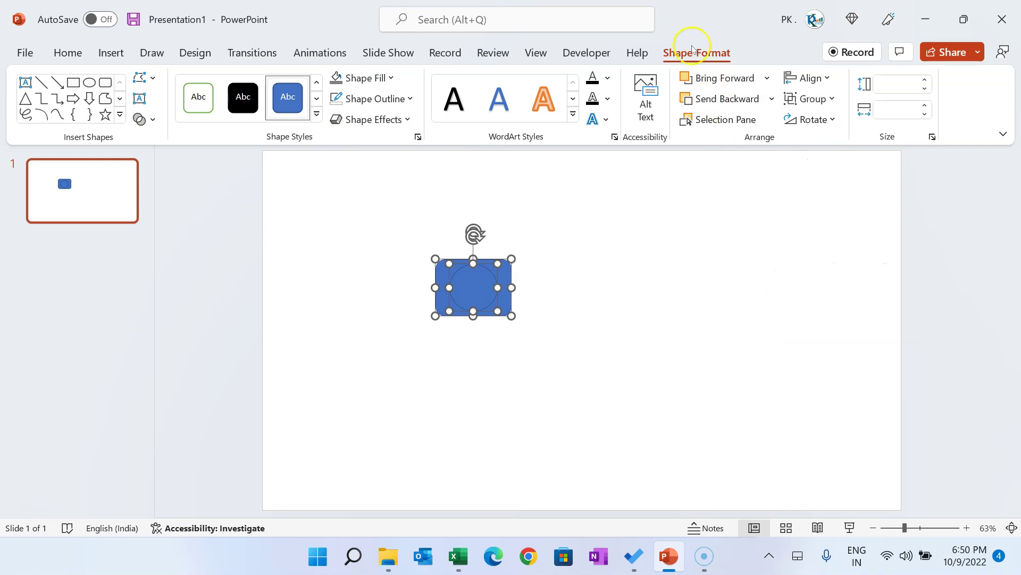
Merge the rounded rectangle and circle with Combine to cut a round hole, and shift the resulting frame slightly.
click(153, 122)
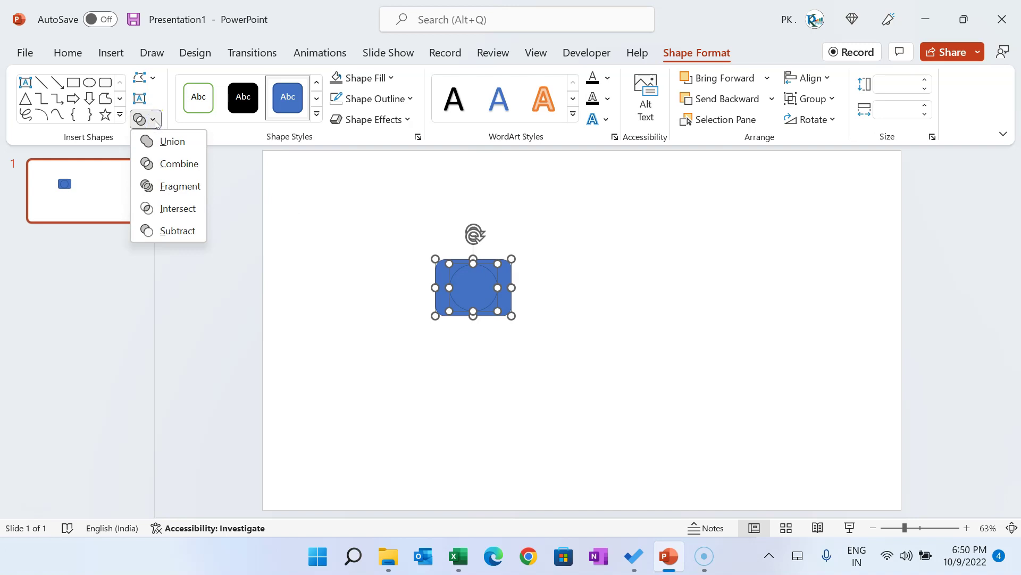
click(160, 165)
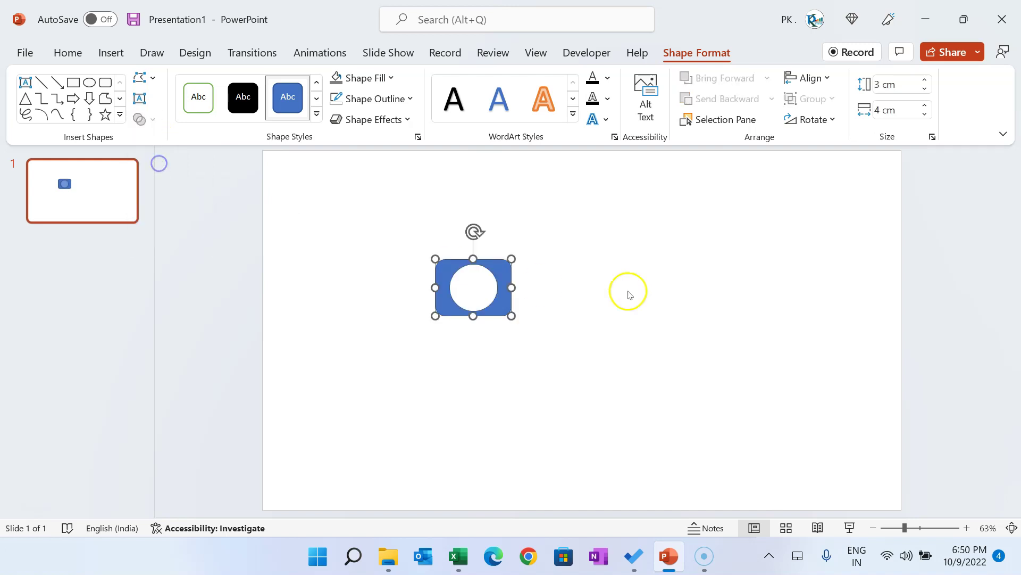
click(711, 304)
mouse_move(509, 293)
mouse_down()
mouse_move(558, 321)
mouse_move(527, 286)
mouse_up()
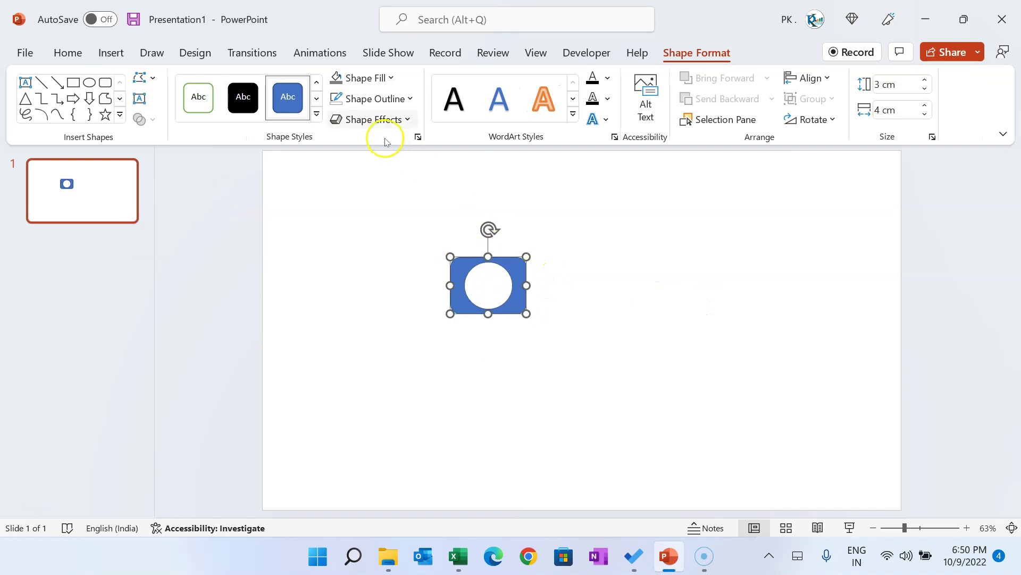
Remove the frame's outline and fill it with the darkest grey shade of the white theme colour.
click(371, 101)
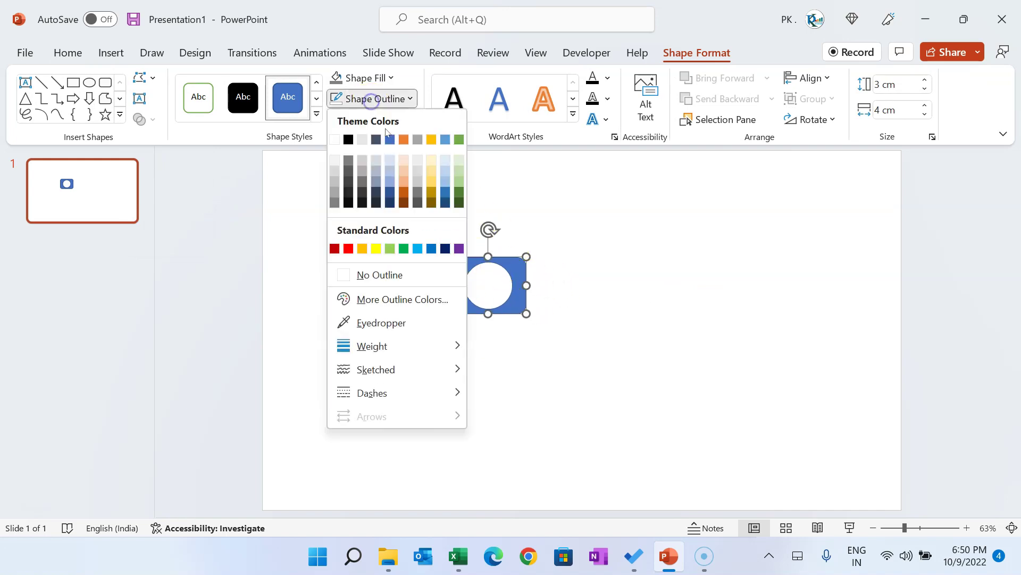
click(378, 276)
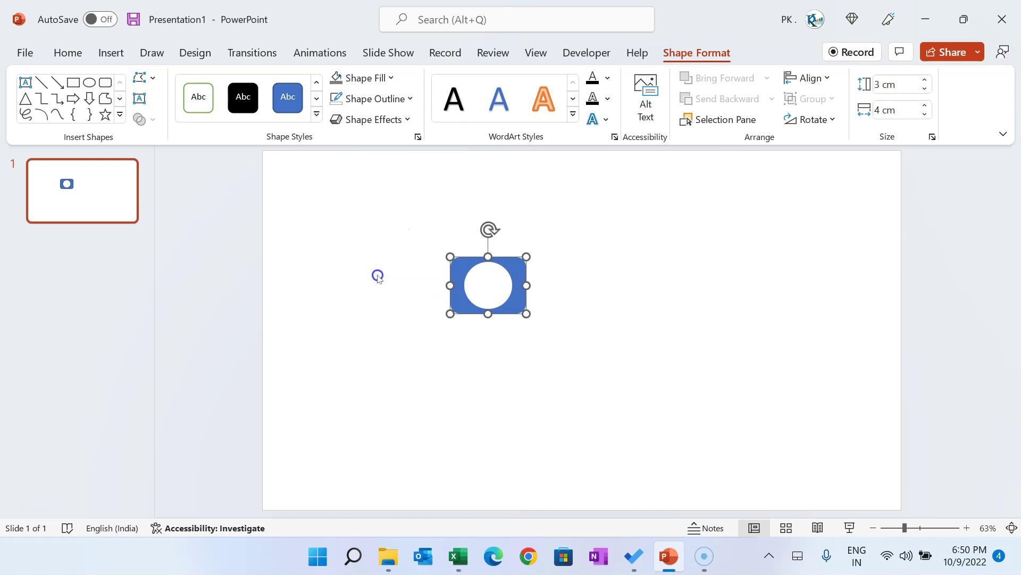
click(388, 78)
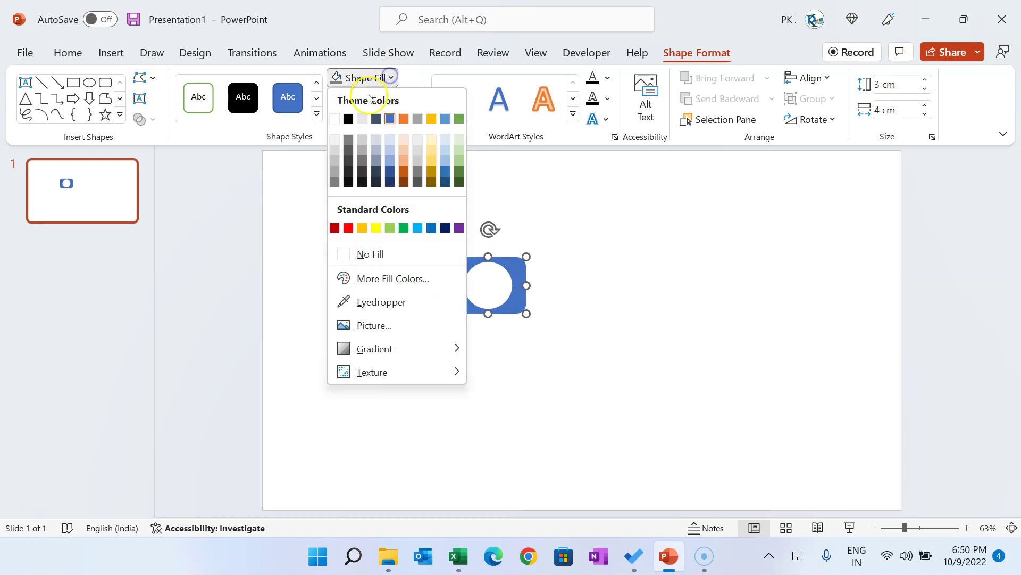
click(333, 180)
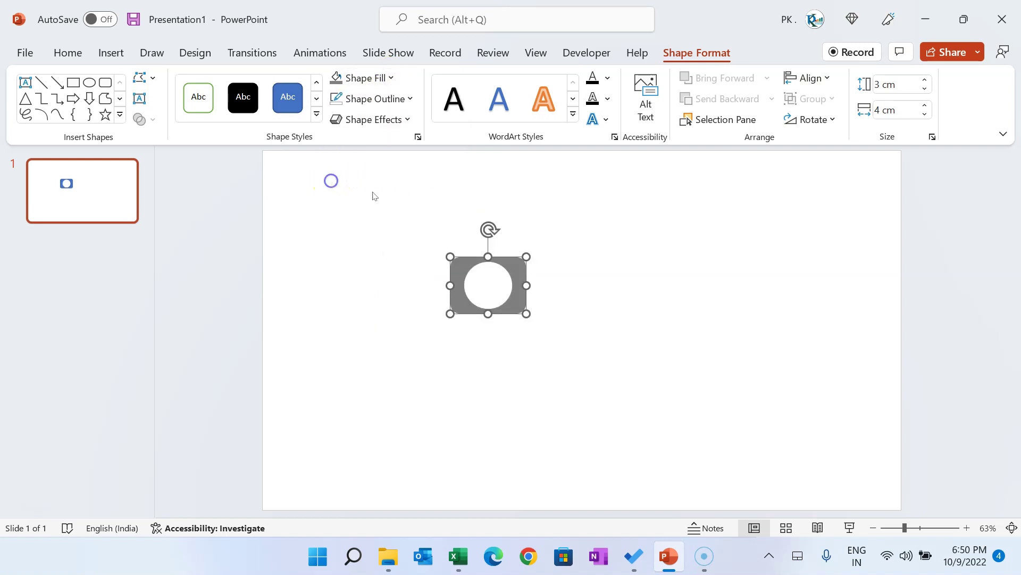
Apply the first preset effect of the second row to the grey frame and set its shadow to No Shadow.
click(407, 122)
mouse_move(410, 155)
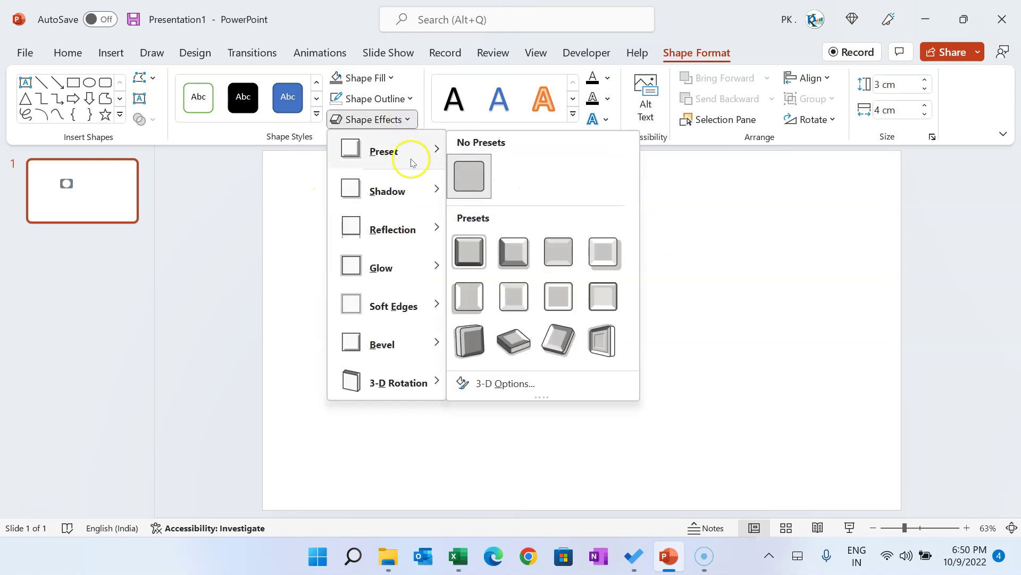
click(470, 306)
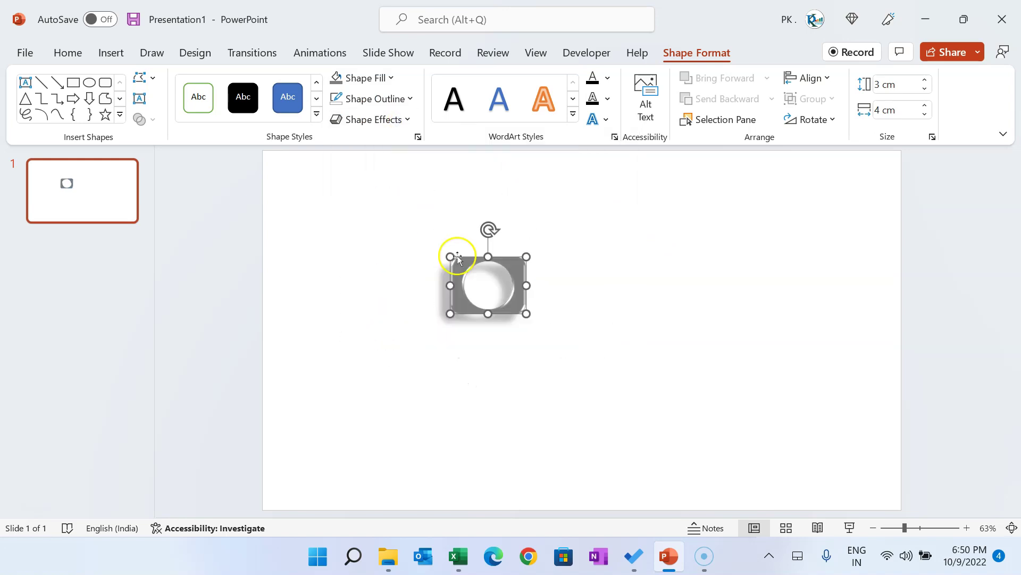
click(408, 120)
click(386, 193)
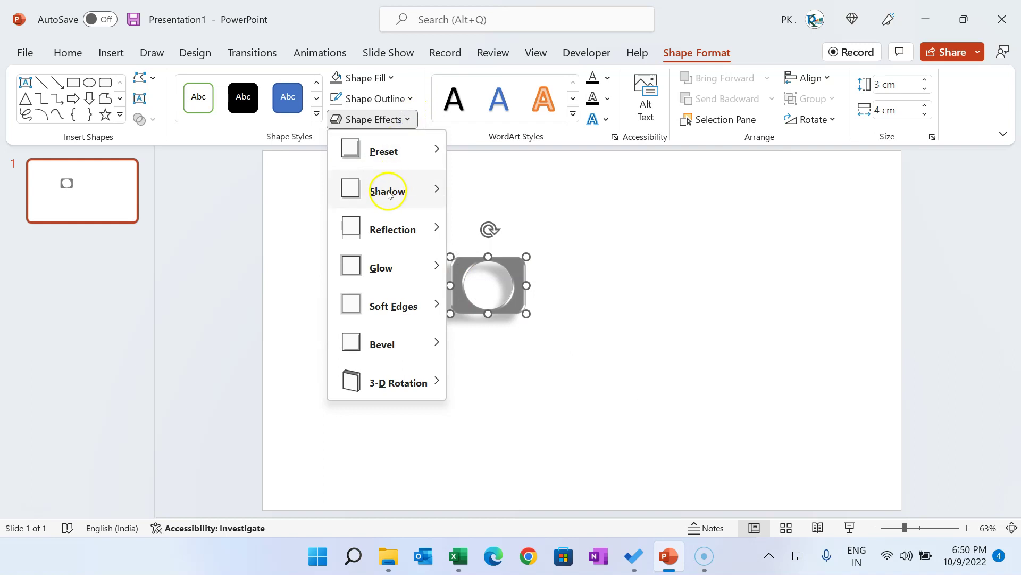
click(470, 139)
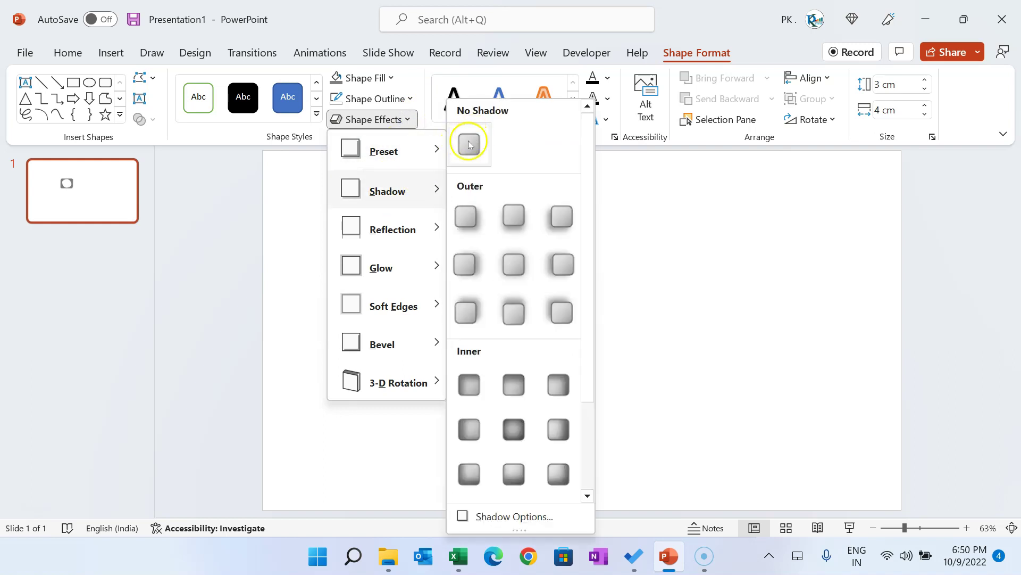
click(470, 143)
click(653, 275)
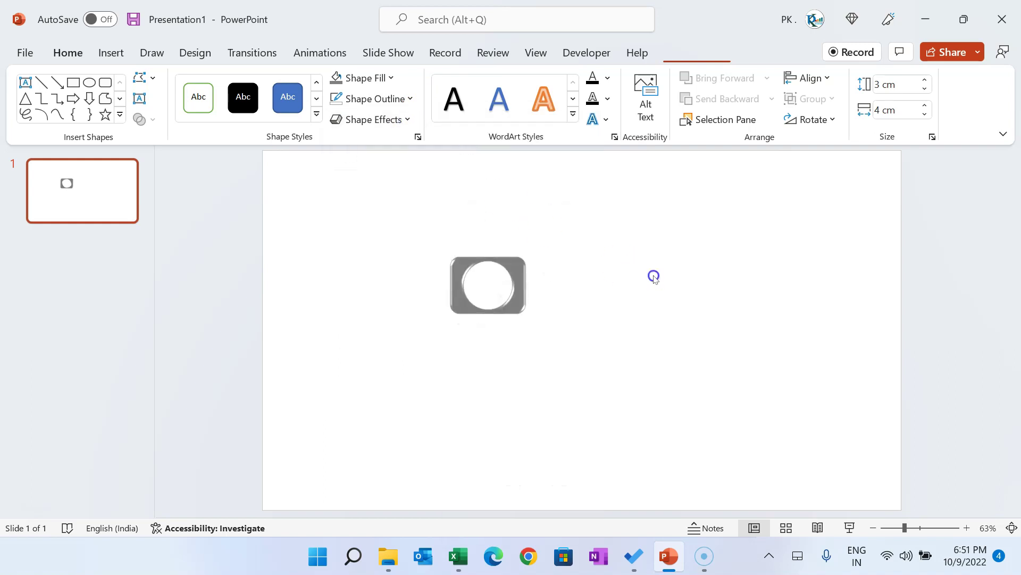
Copy the grey frame, switch to the Book3 workbook in Excel and paste it beside the chart on the Score sheet.
click(518, 284)
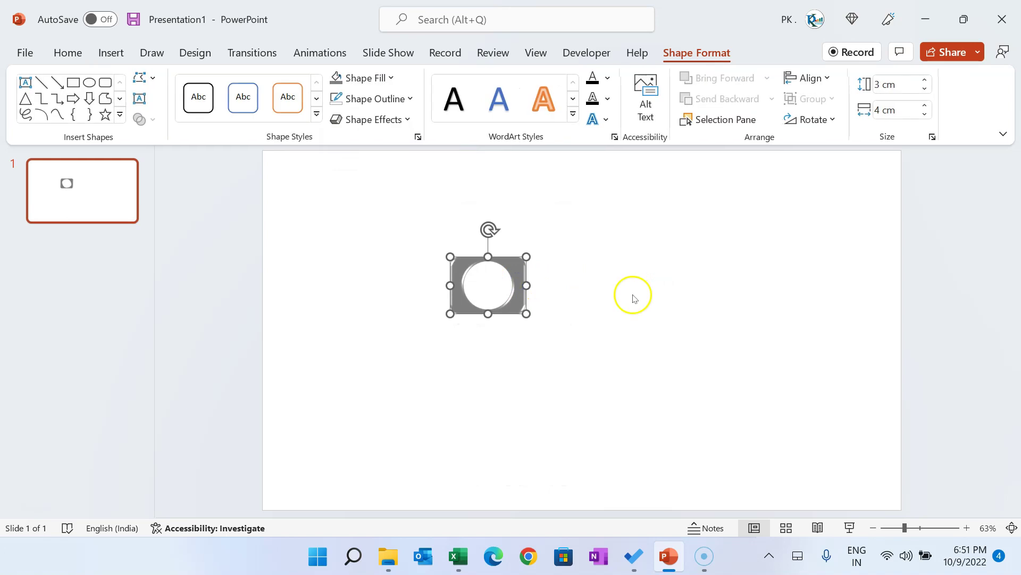
click(460, 556)
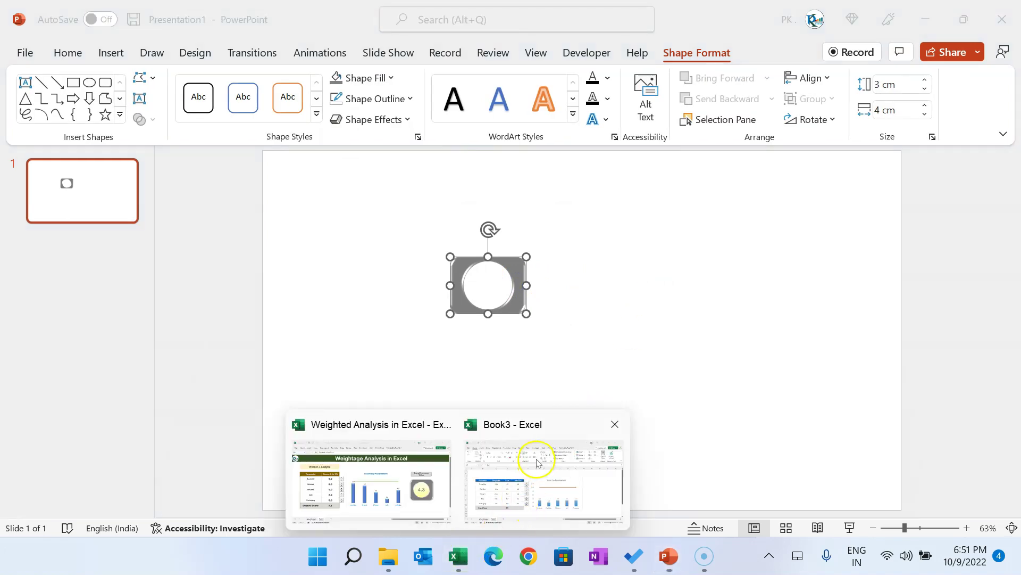
click(537, 462)
click(839, 348)
key(ctrl+v)
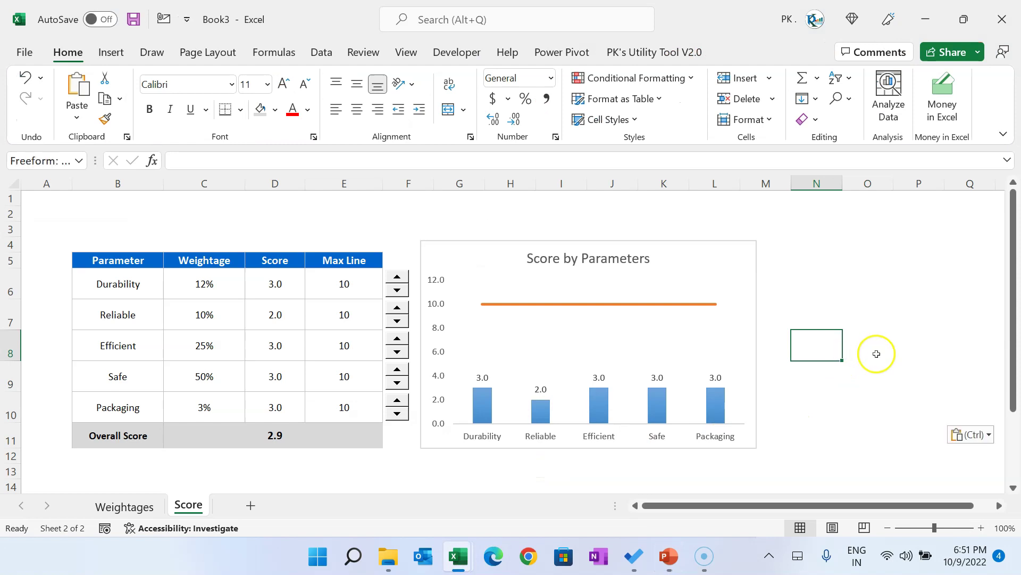
click(862, 266)
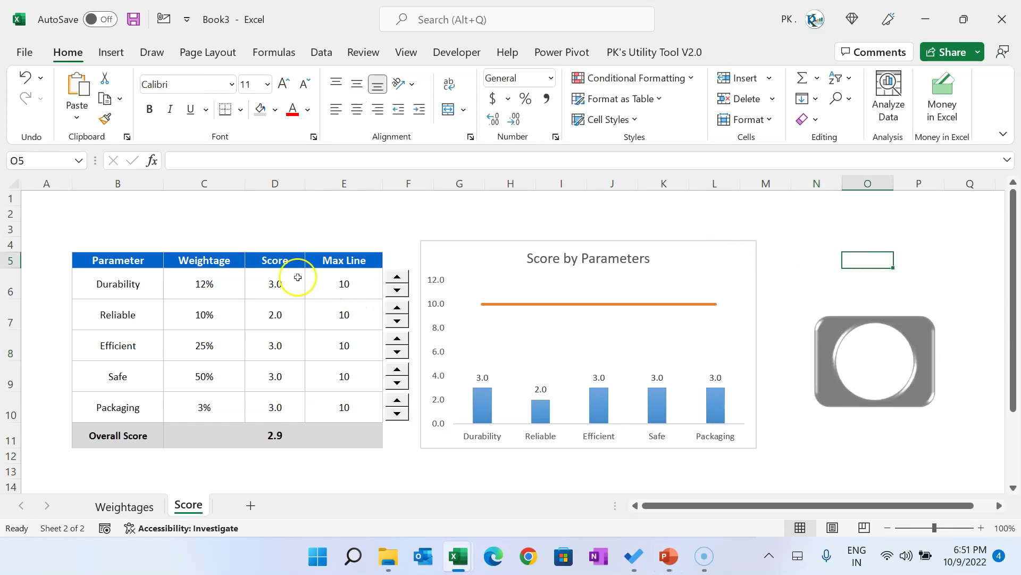
Hide the Weightage and Max Line columns (C and E) on the Score sheet.
click(210, 262)
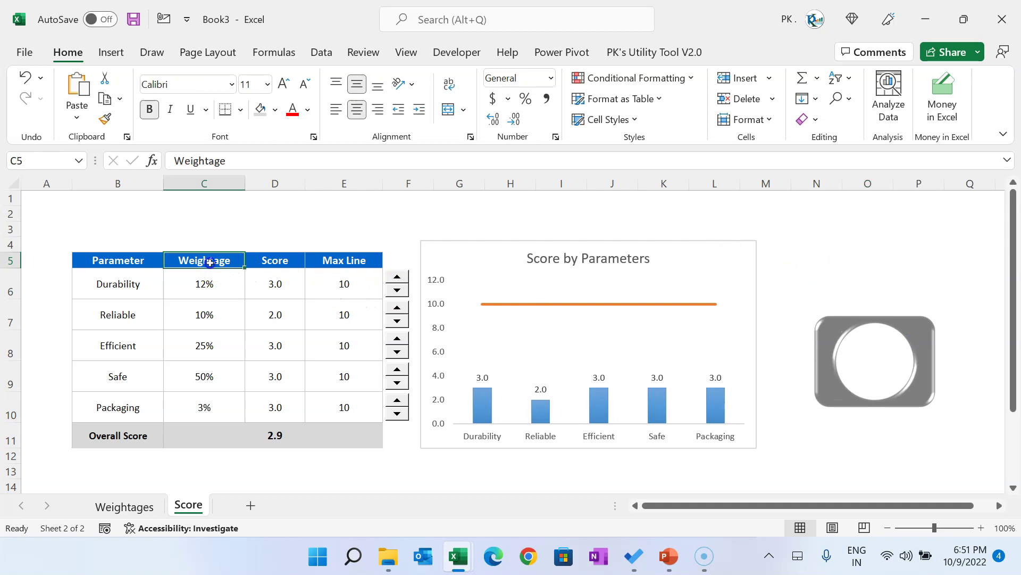
click(214, 183)
ctrl+click(353, 184)
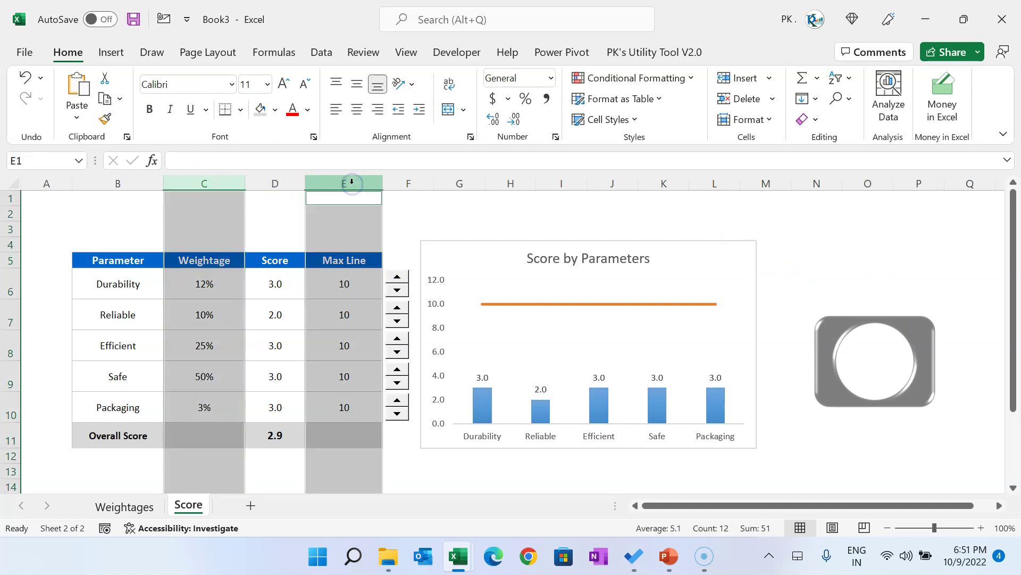
click(273, 227)
click(220, 183)
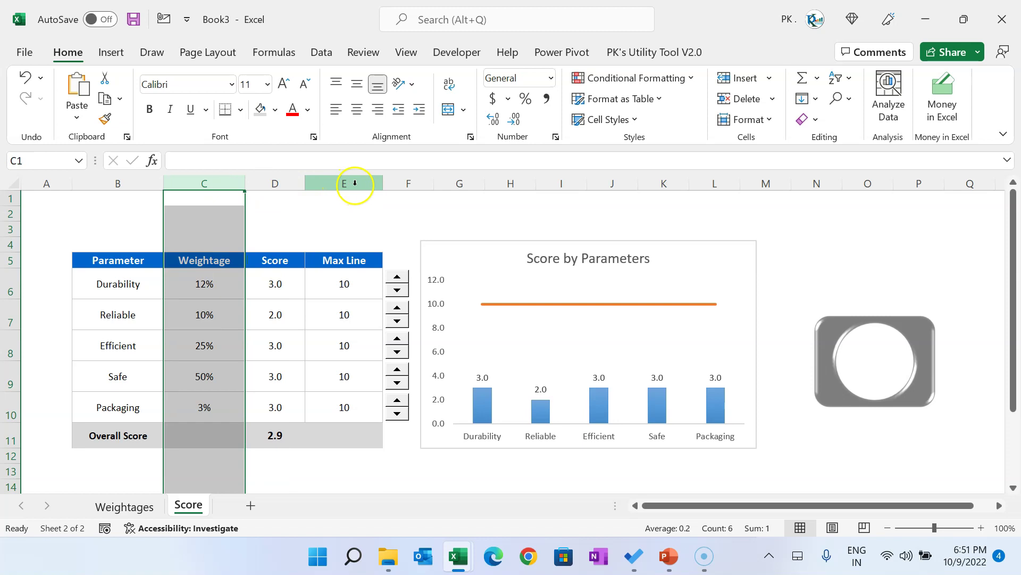
ctrl+click(355, 184)
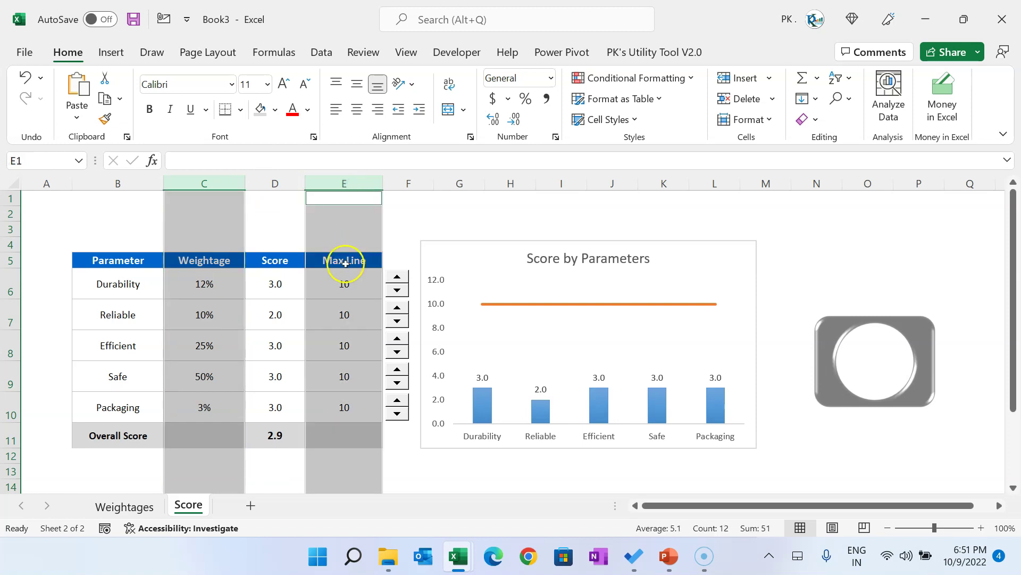
key(ctrl+0)
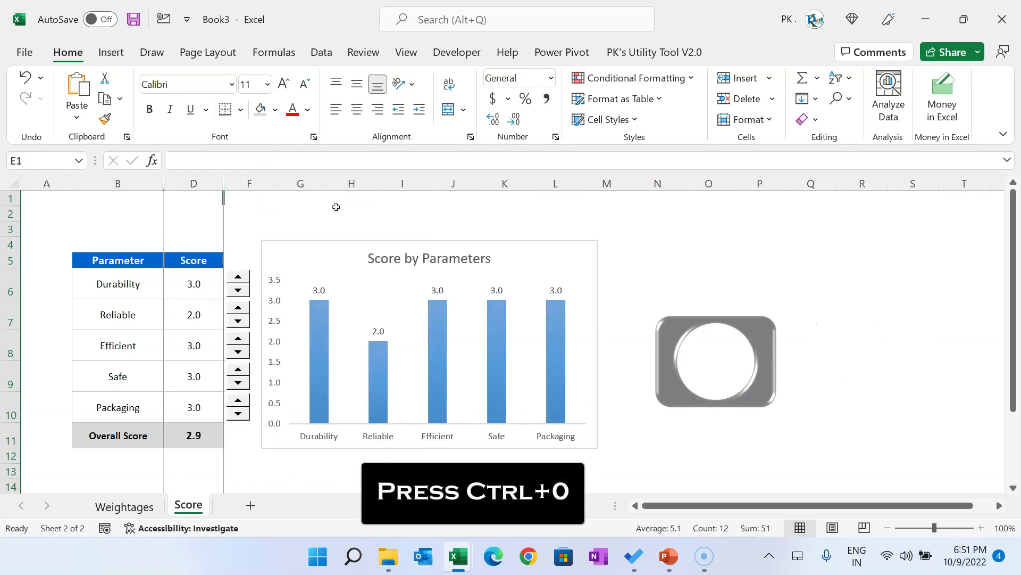
click(343, 224)
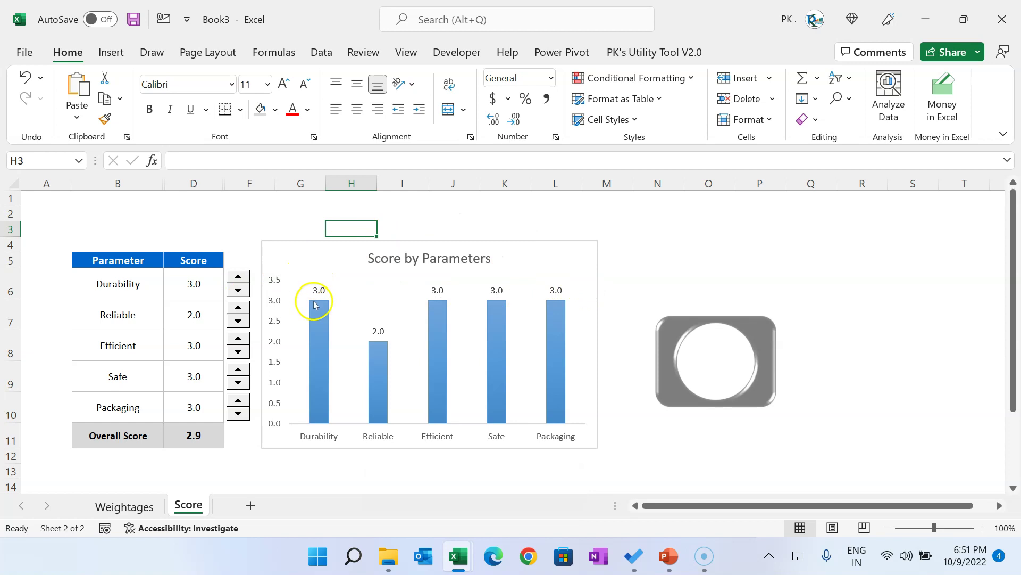
Set the Score by Parameters chart's data source to show data in hidden rows and columns.
right_click(536, 272)
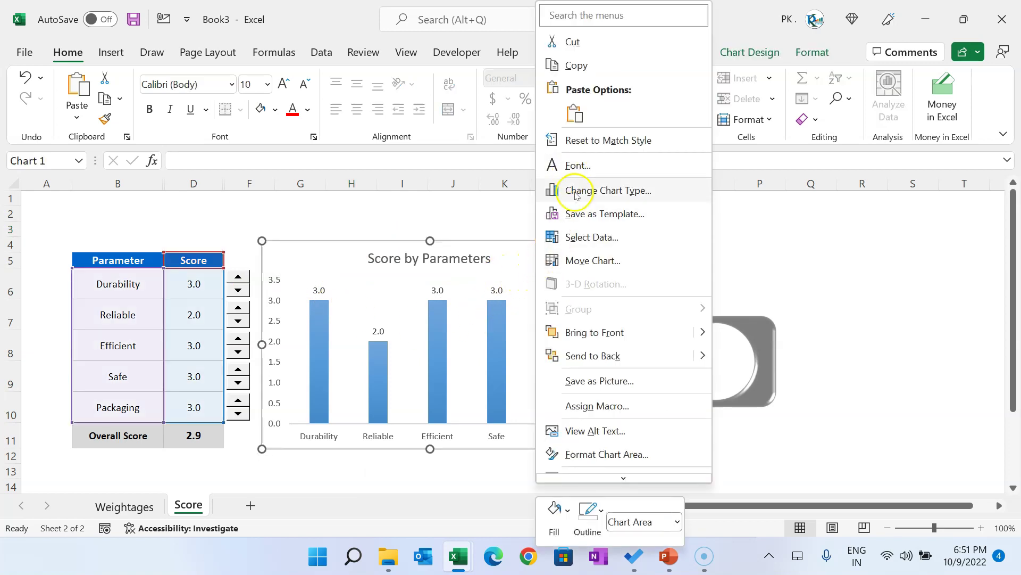
click(580, 237)
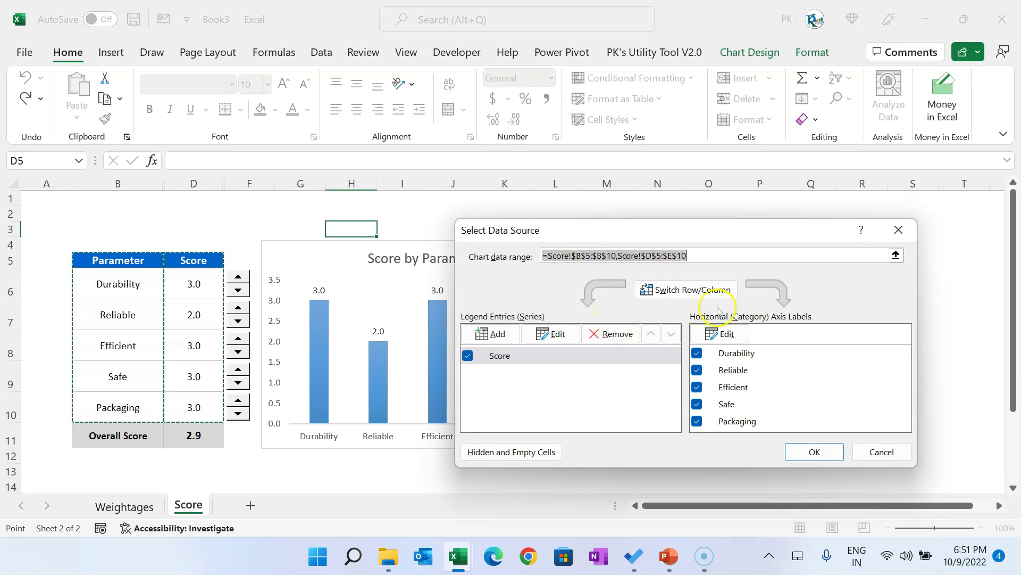
click(547, 455)
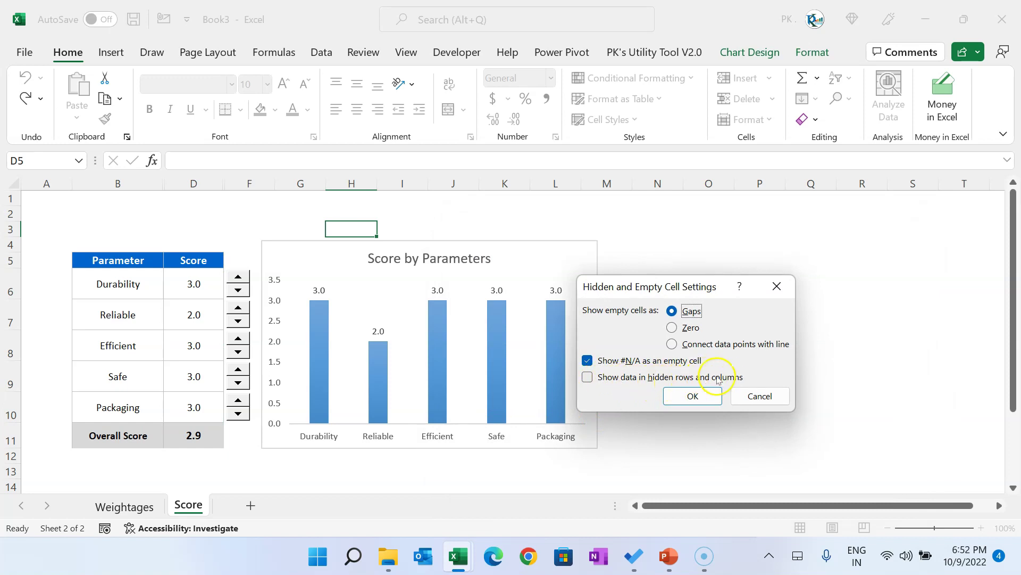
click(591, 378)
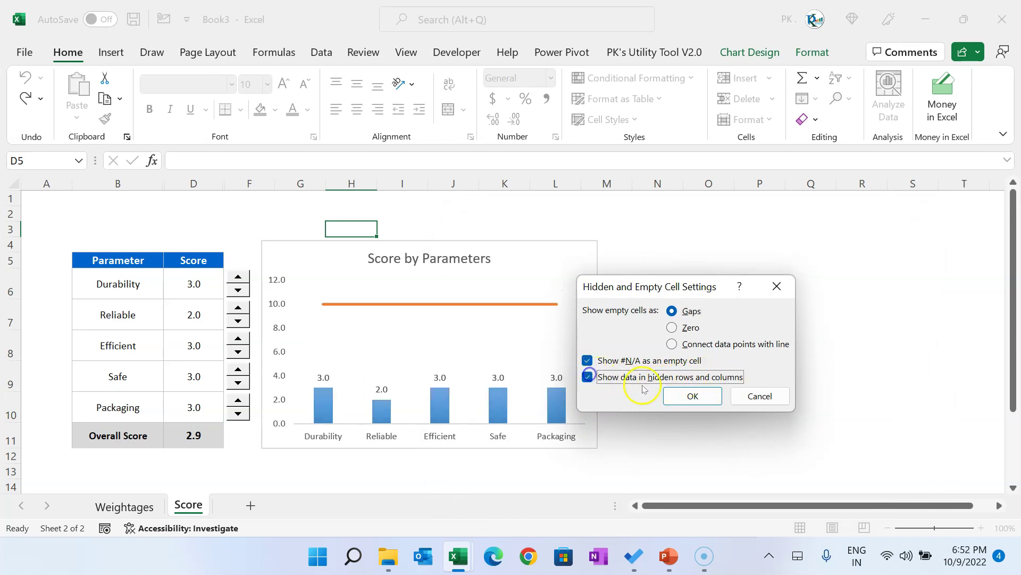
click(696, 397)
click(814, 450)
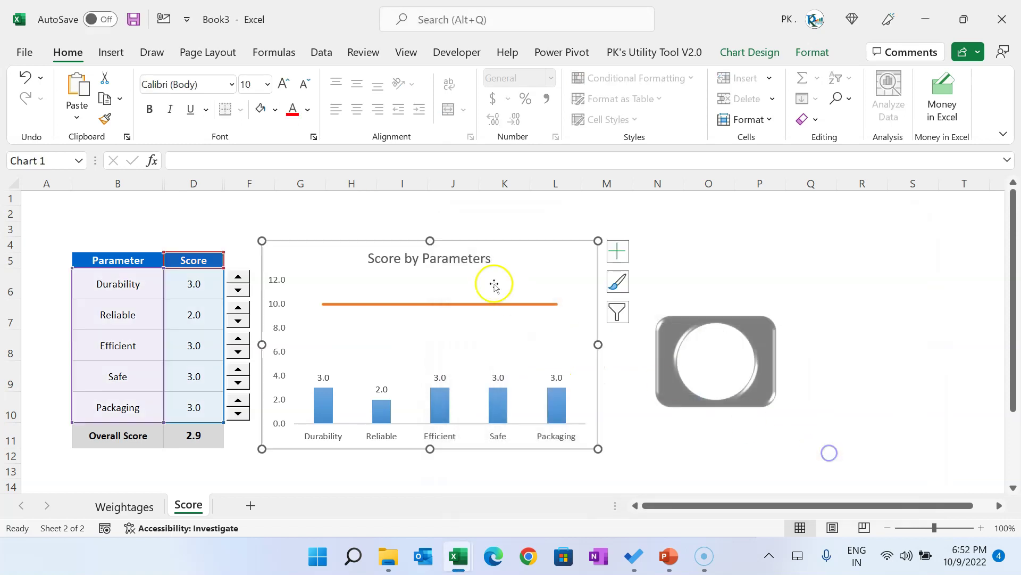
click(481, 214)
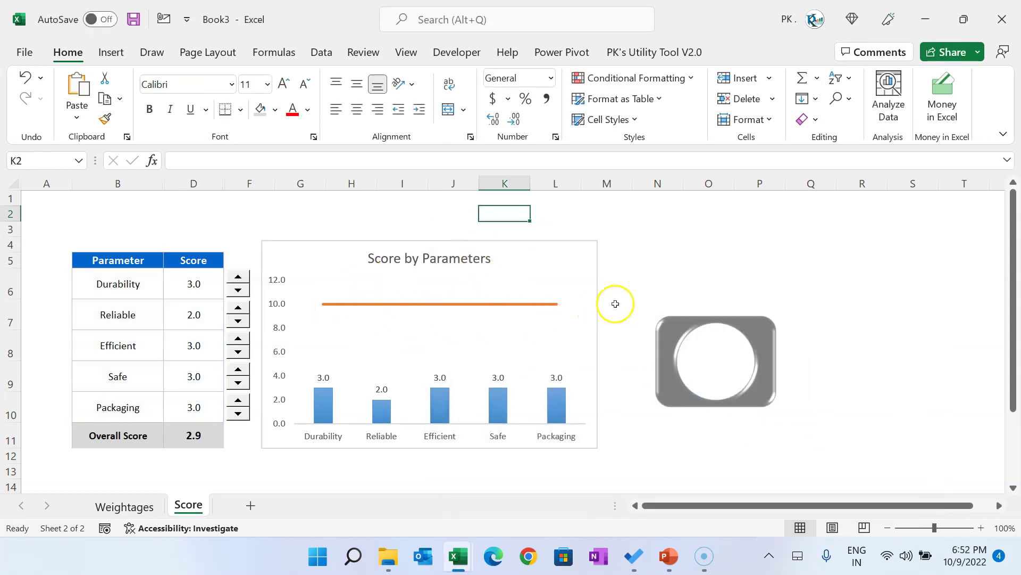
Move the grey frame lower to clear cells P7:Q8, and merge and centre those cells.
drag(774, 337, 815, 356)
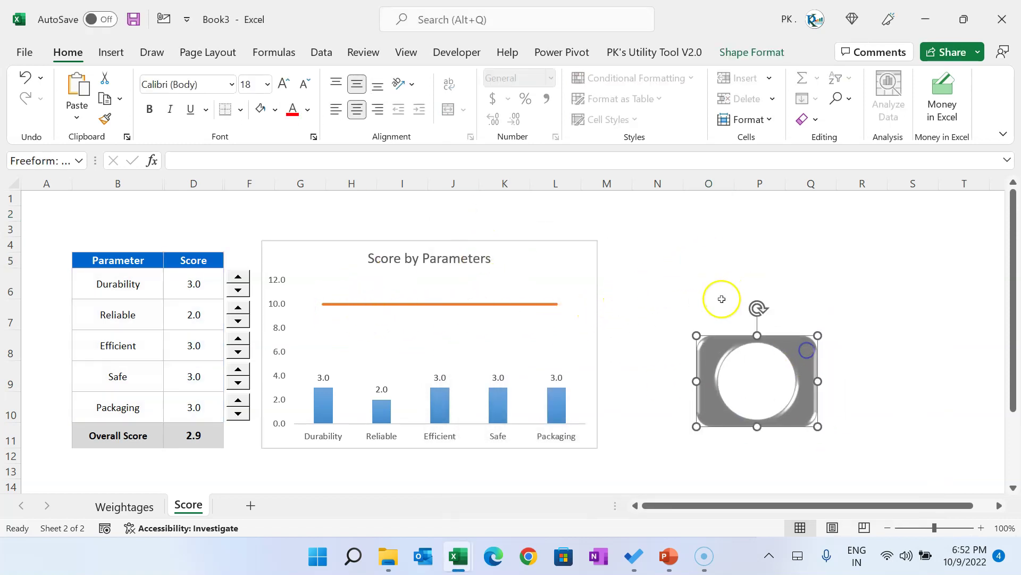
drag(715, 292, 813, 352)
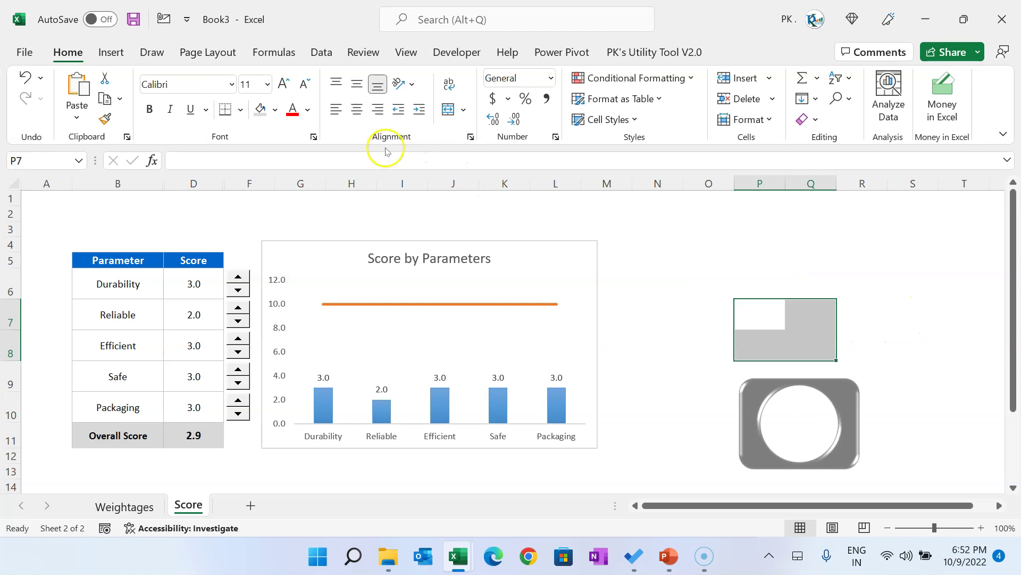
click(448, 109)
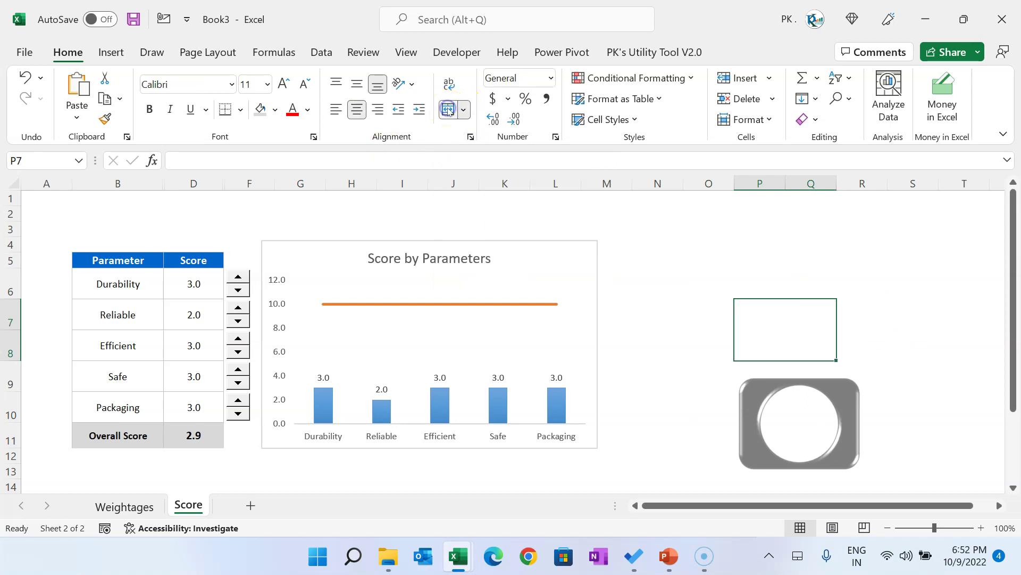
Fill the merged cell P7:Q8 with gold and move the grey frame up above it.
click(275, 110)
click(350, 147)
click(933, 276)
drag(852, 414, 844, 240)
Extend the gold merged cell by one row so that it covers P7:Q9.
drag(760, 372, 822, 372)
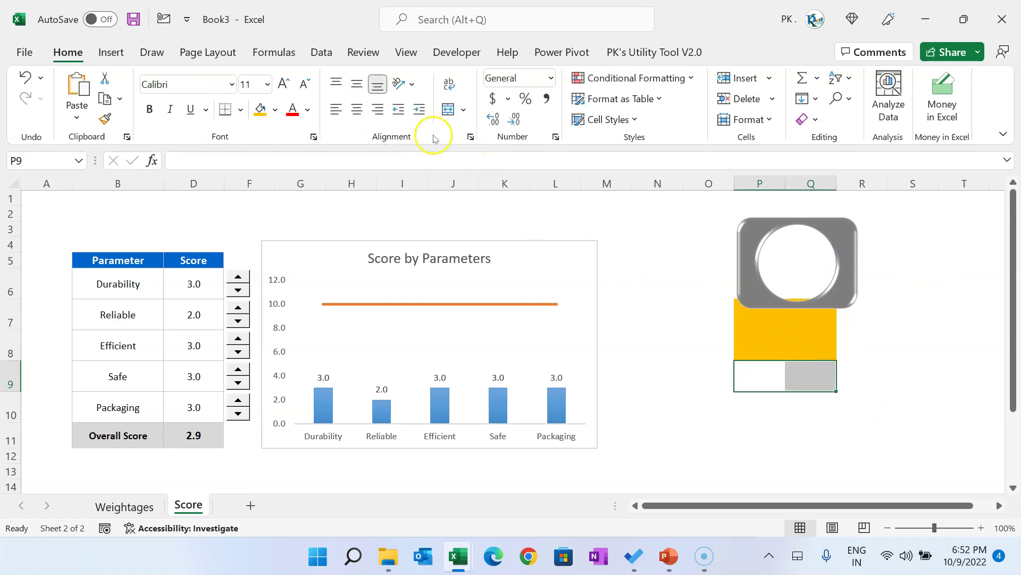
key(shift+Up)
key(shift+Up)
click(448, 109)
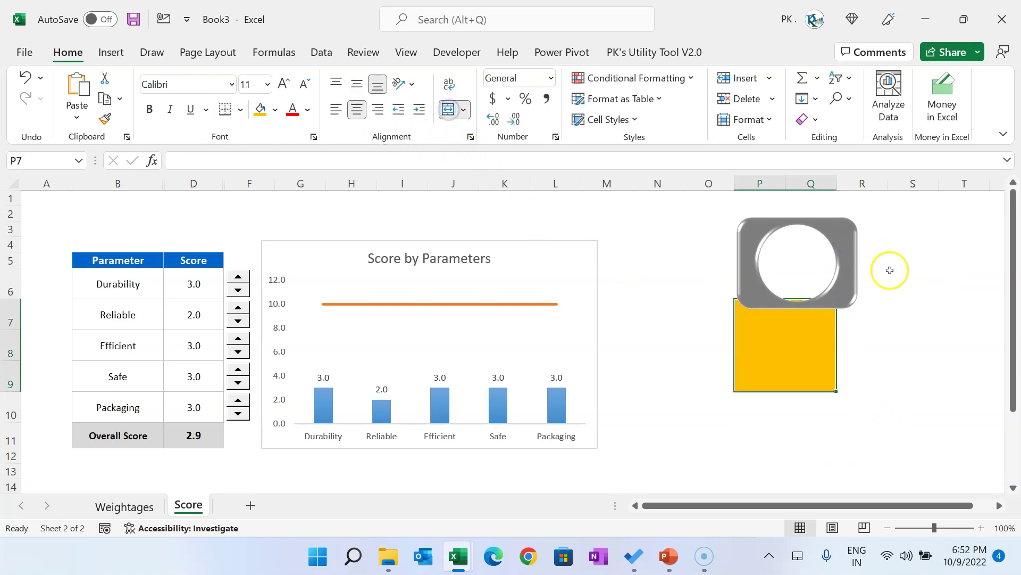
Fit the grey frame over the gold cell by enlarging it slightly, and set it aside at the score chart's upper-right corner.
drag(846, 260, 836, 340)
drag(847, 390, 843, 368)
click(936, 317)
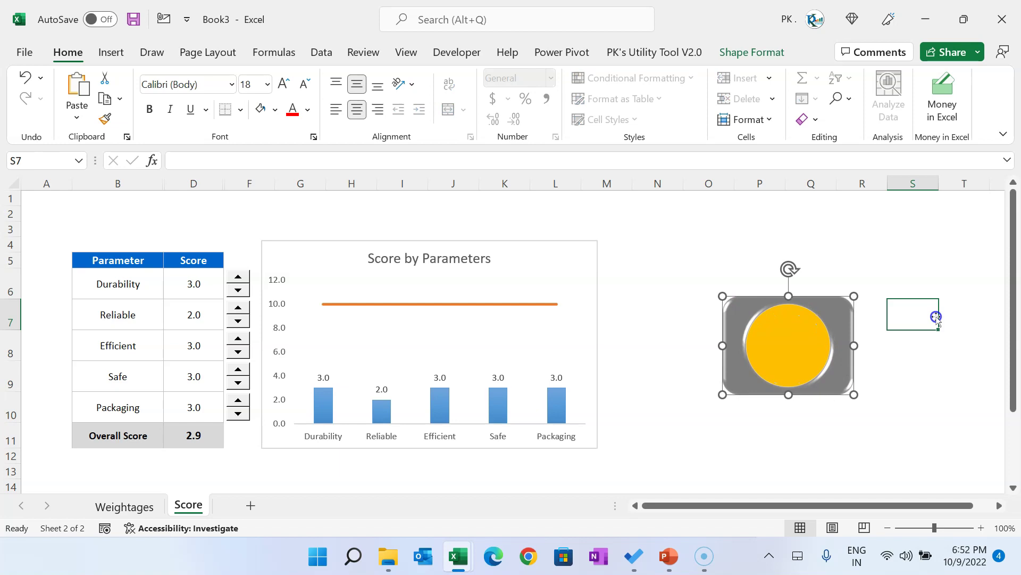
click(835, 345)
drag(836, 345, 691, 288)
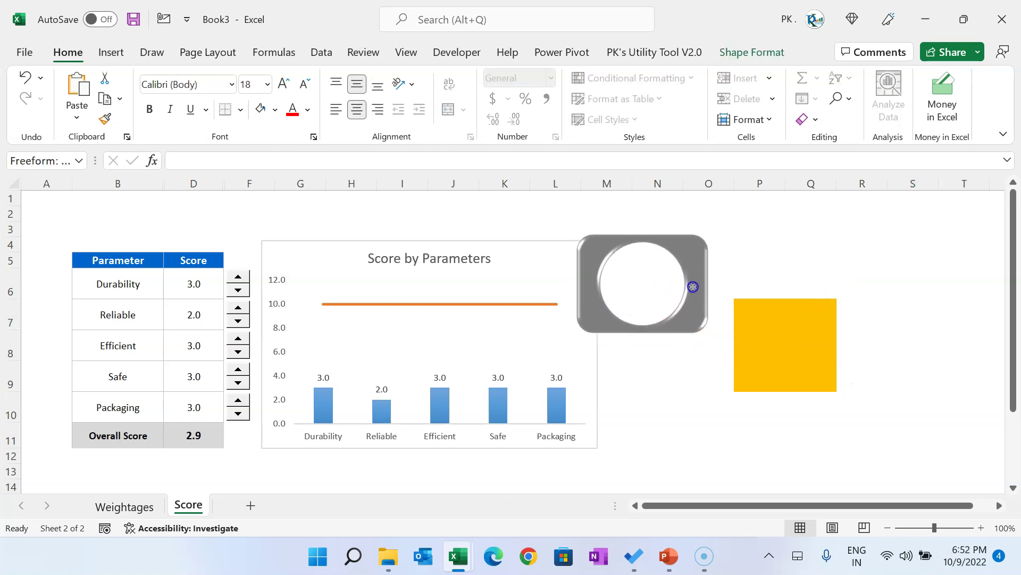
Start a formula-based conditional formatting rule for the merged cell P7:Q9 with the formula =$D$11<4.
click(822, 366)
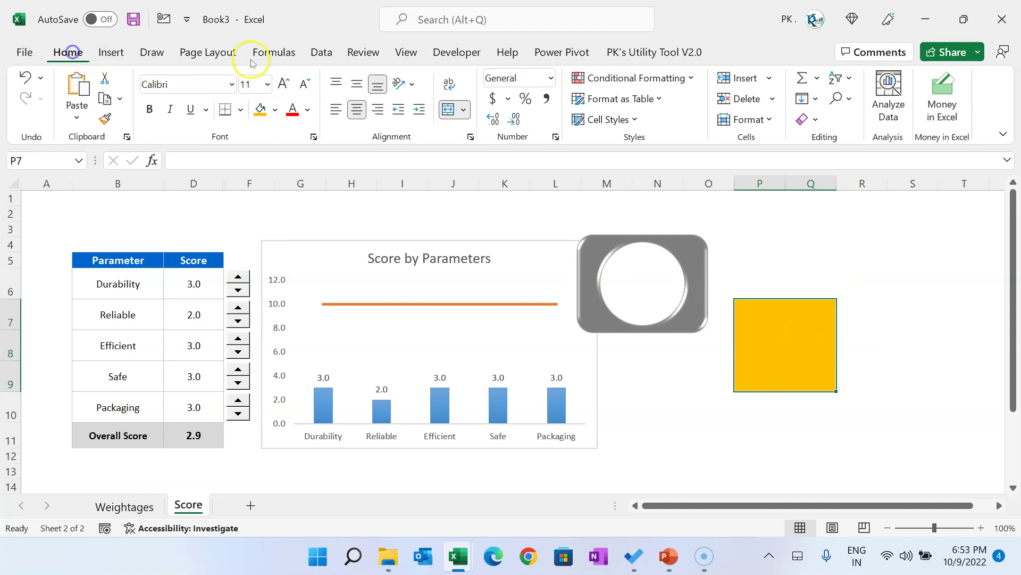
click(691, 78)
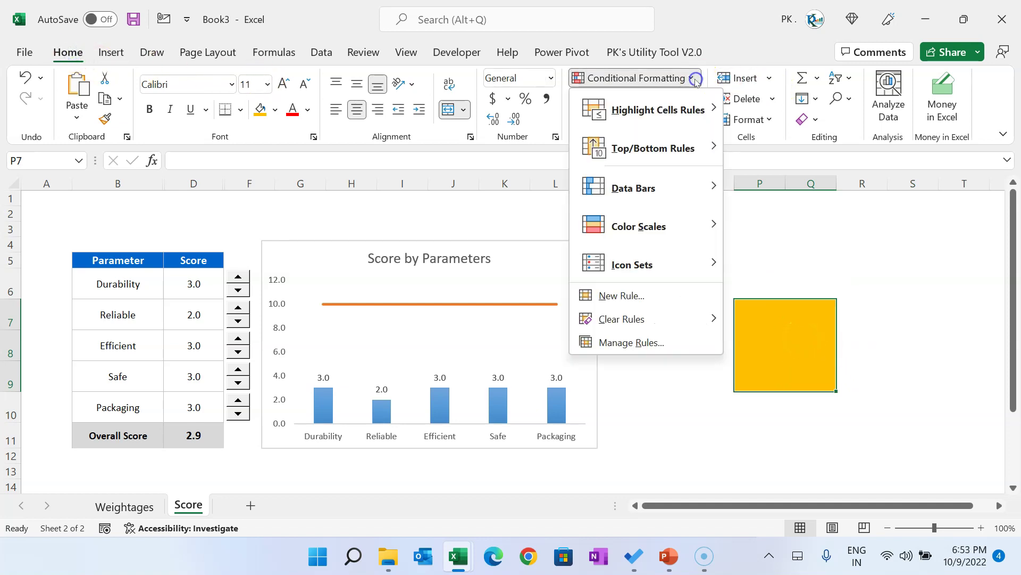
click(629, 295)
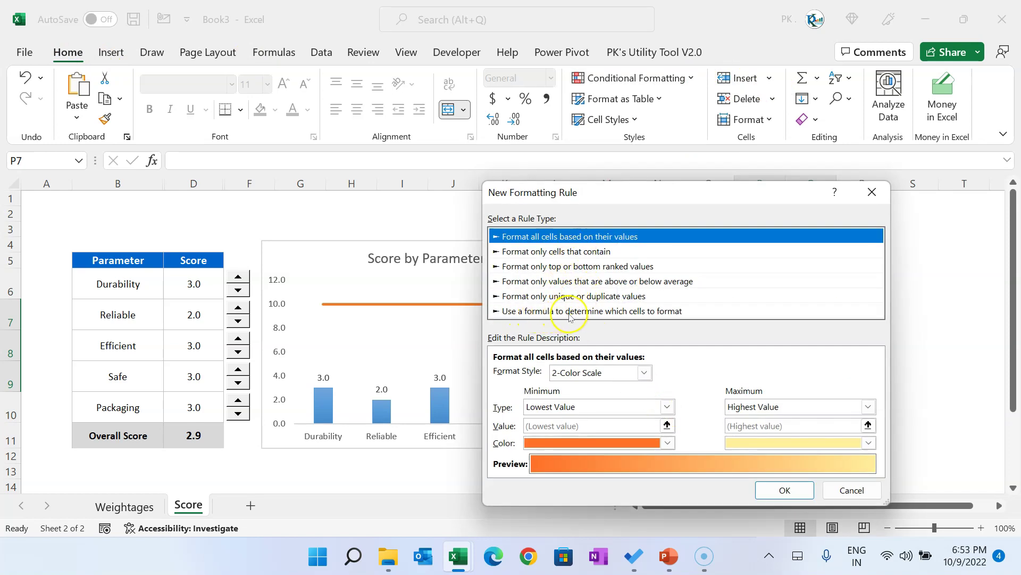
click(630, 312)
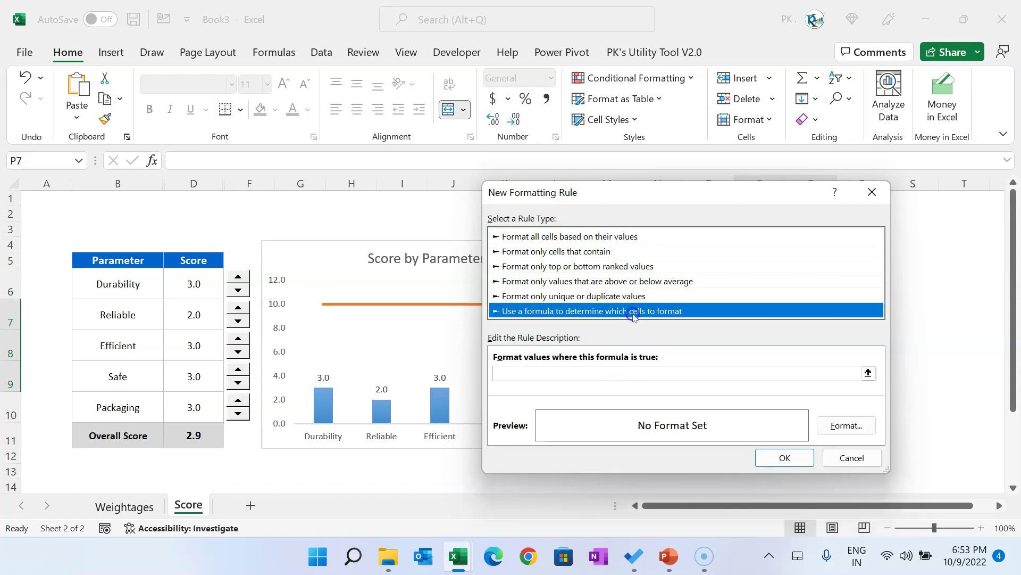
click(544, 374)
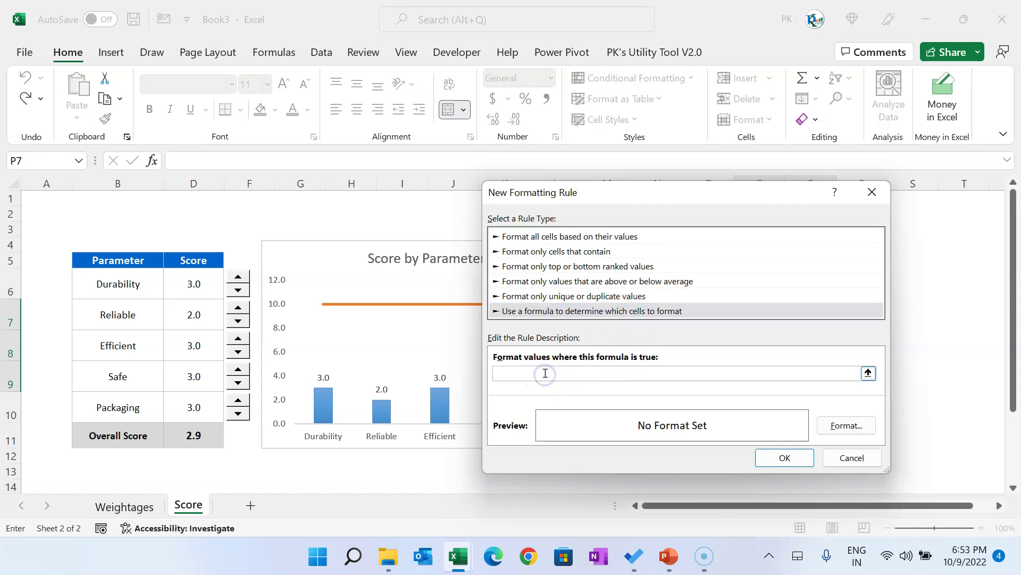
click(193, 437)
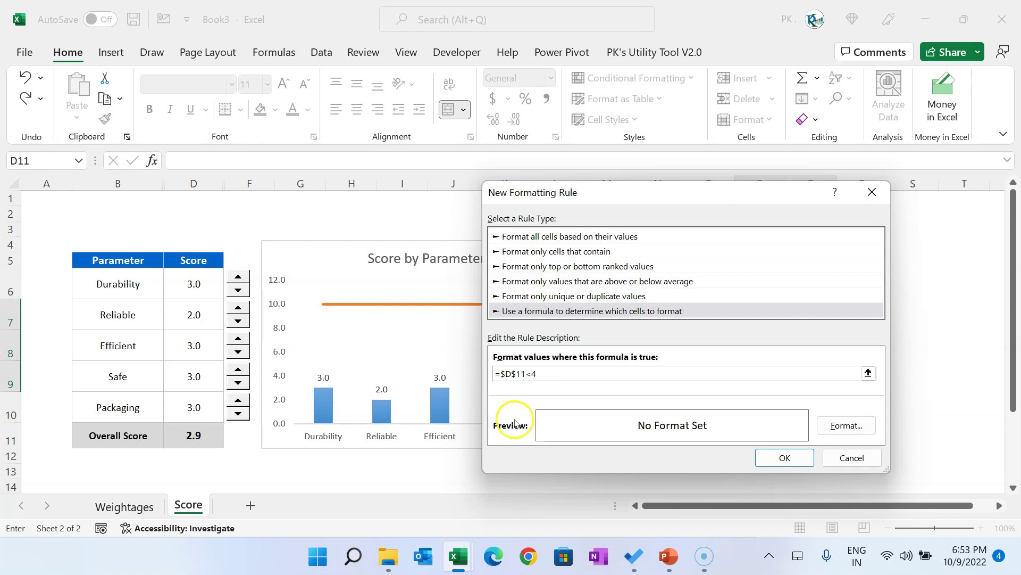
Give the below-4 rule a red fill with white font and save the rule.
click(846, 425)
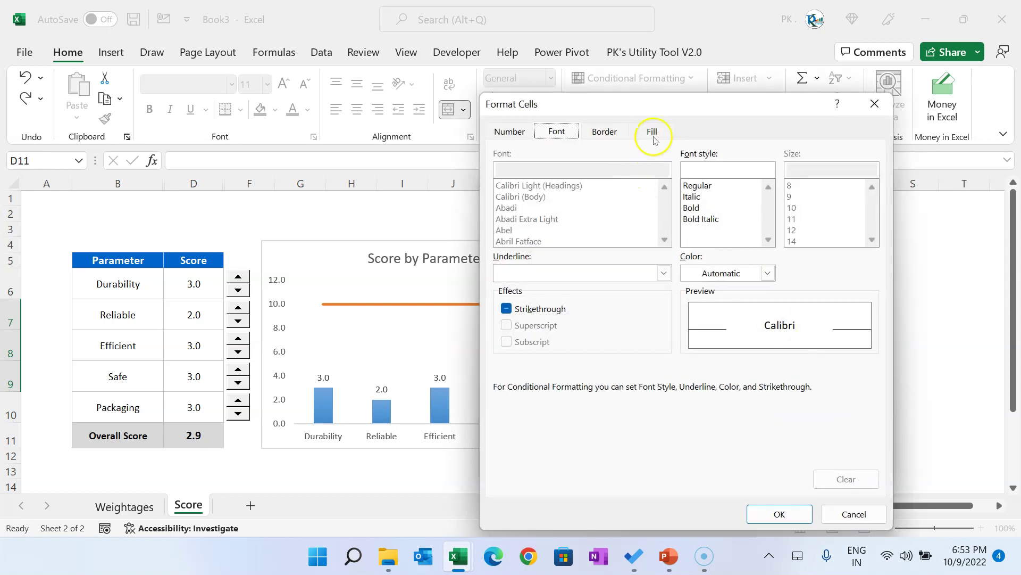
click(653, 132)
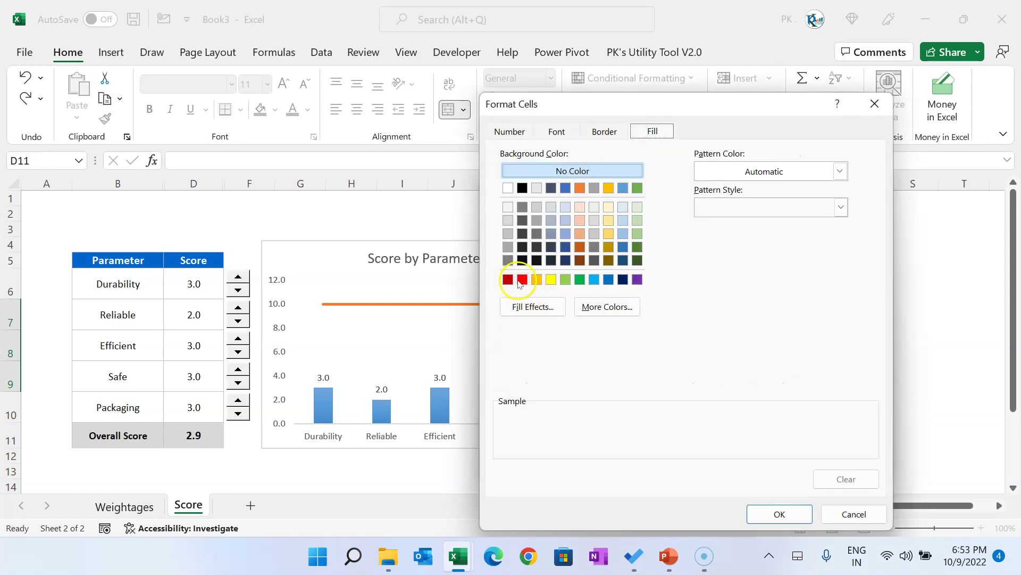
click(521, 279)
click(556, 132)
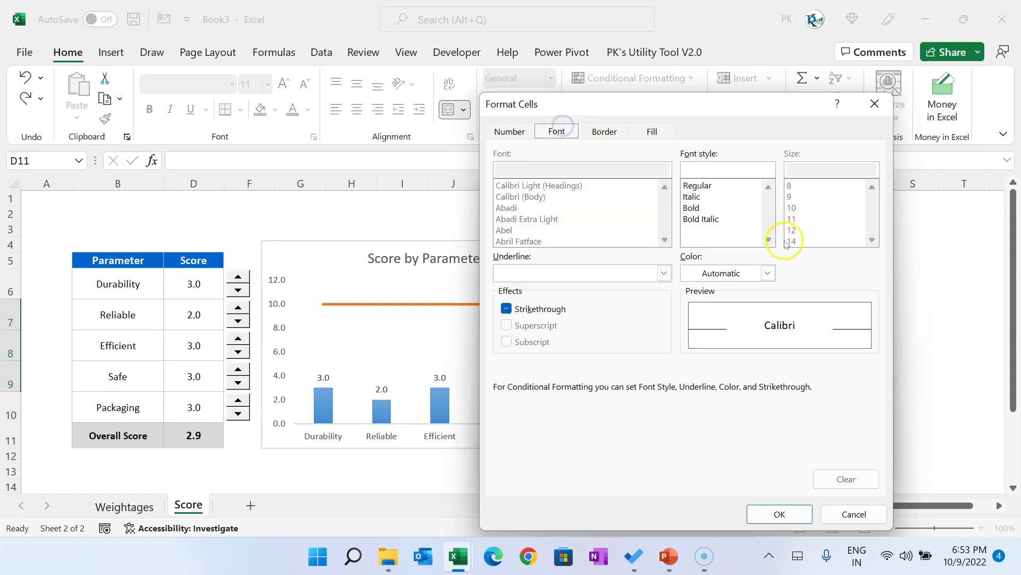
click(752, 274)
click(689, 337)
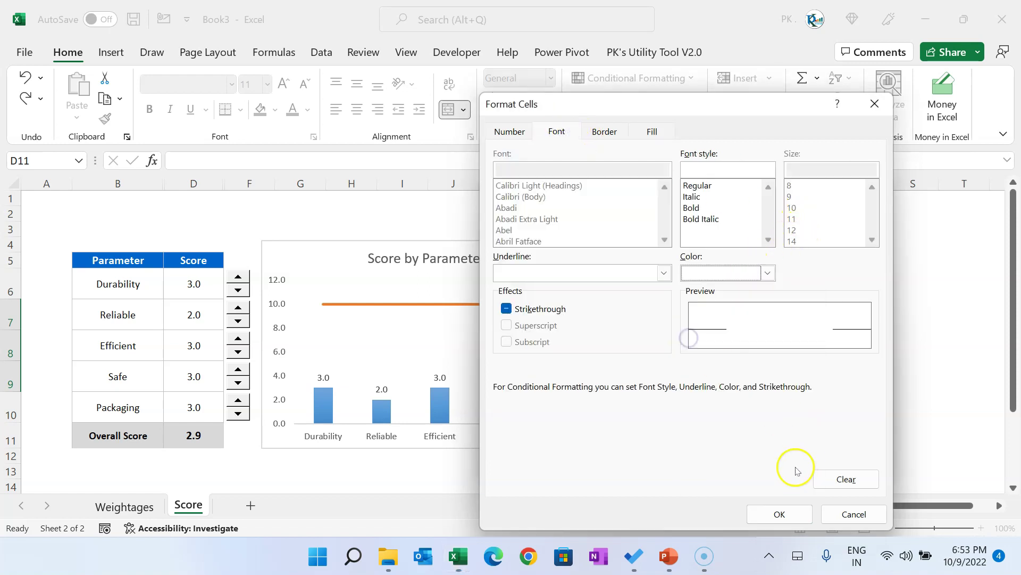
click(779, 514)
click(788, 457)
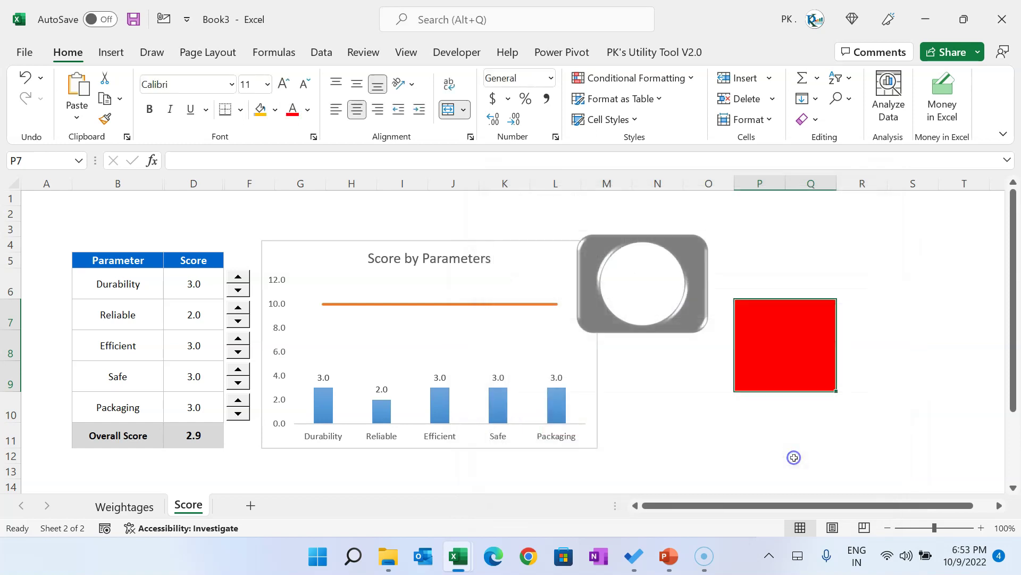
Add a second formula-based rule to P7:Q9 in the Conditional Formatting Rules Manager, using =AND($D$11>=4,$D$11<=8).
click(787, 360)
key(alt+o)
key(d)
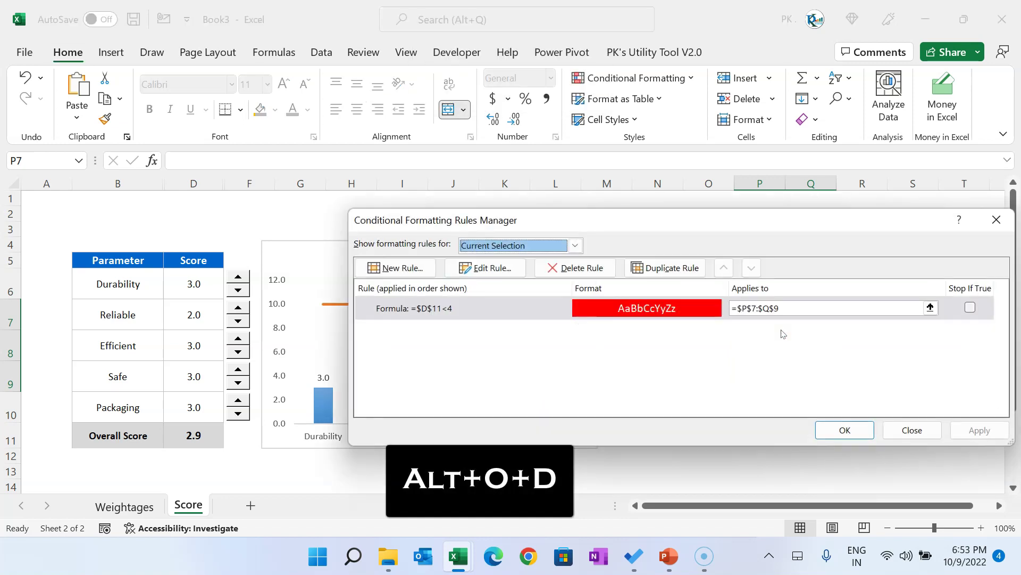
drag(580, 227, 526, 225)
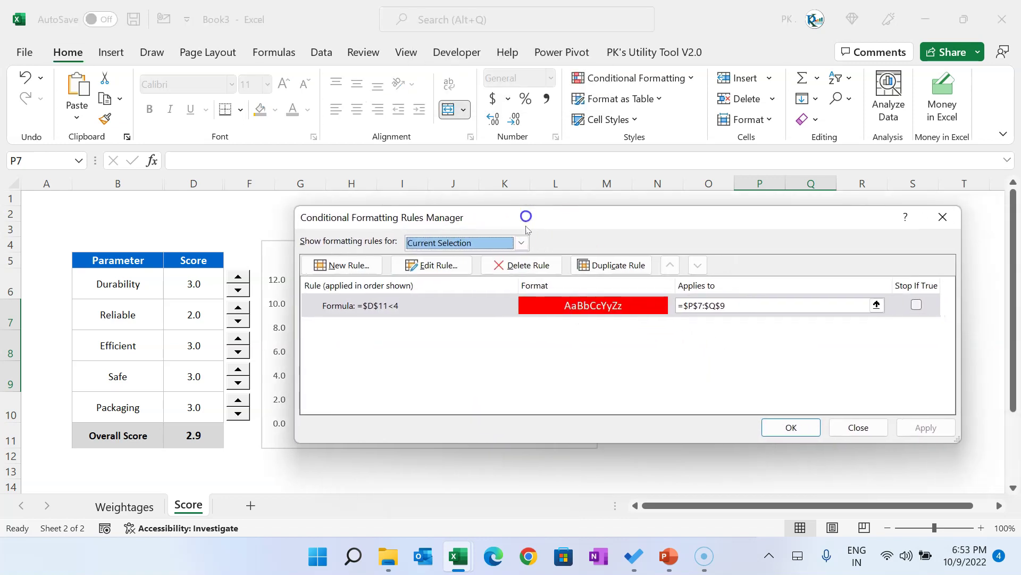
click(327, 265)
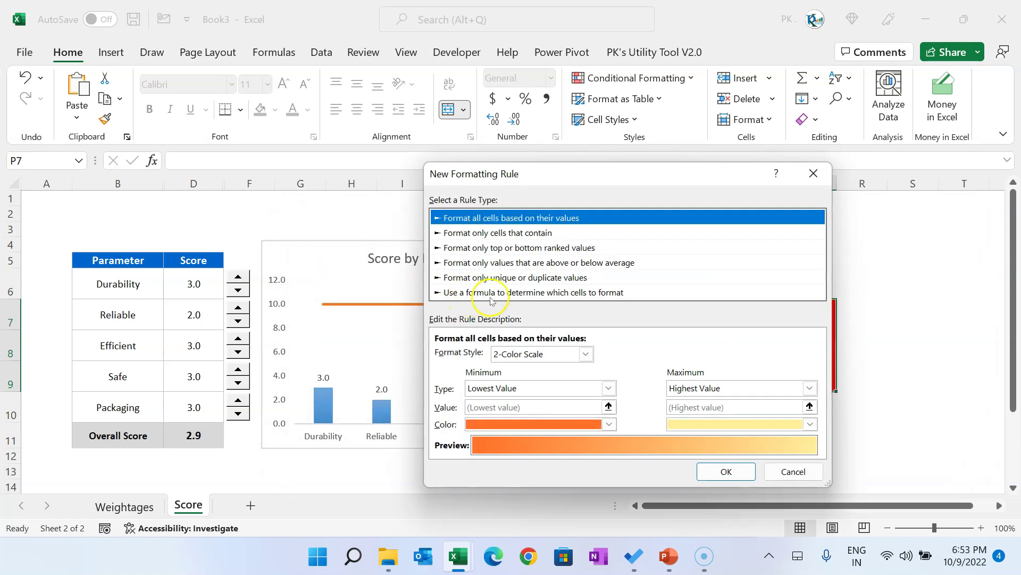
click(569, 294)
click(631, 357)
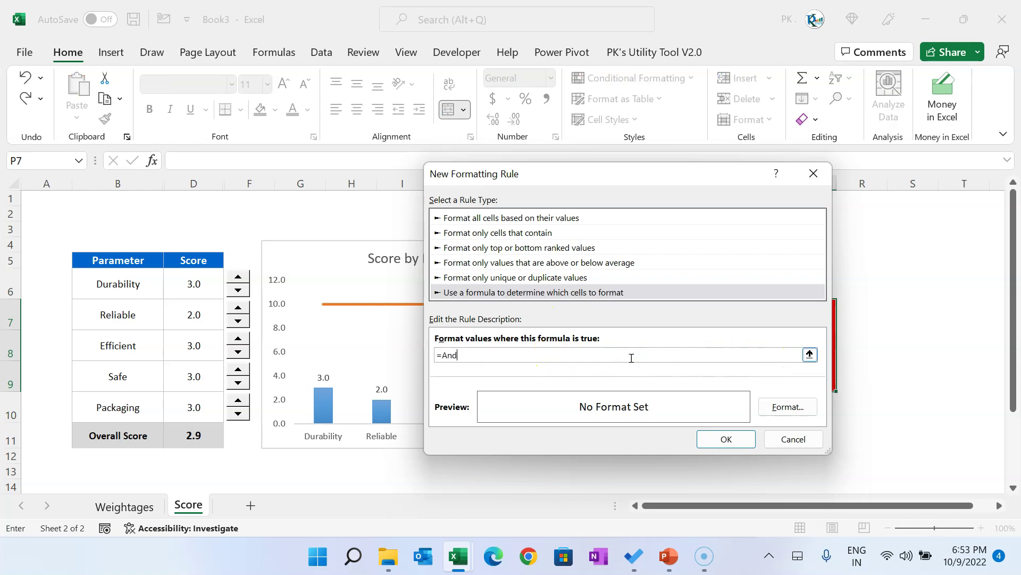
click(199, 431)
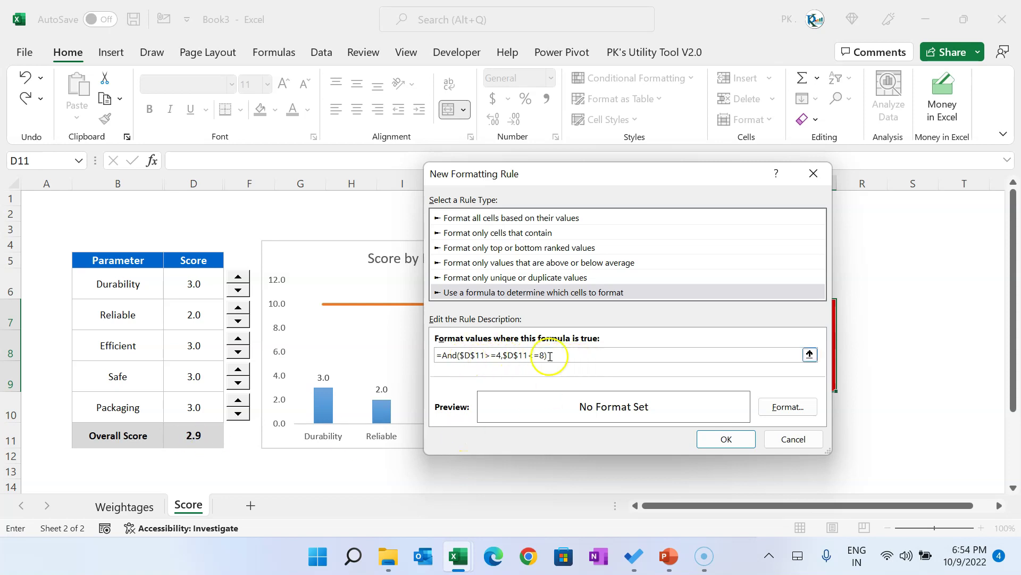
Give the 4-to-8 rule a light yellow fill and save the rule.
click(778, 406)
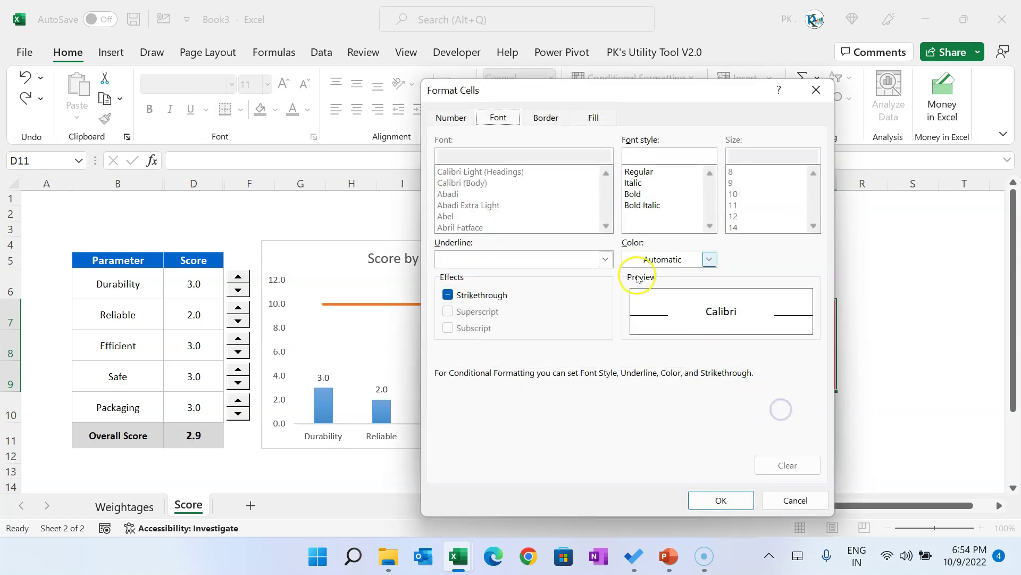
click(593, 117)
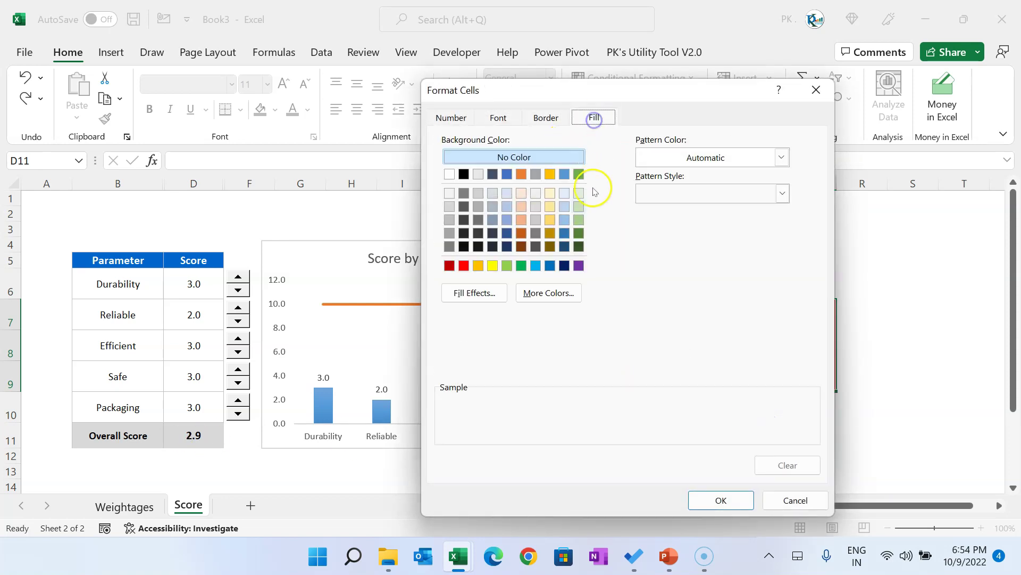
click(492, 266)
click(548, 292)
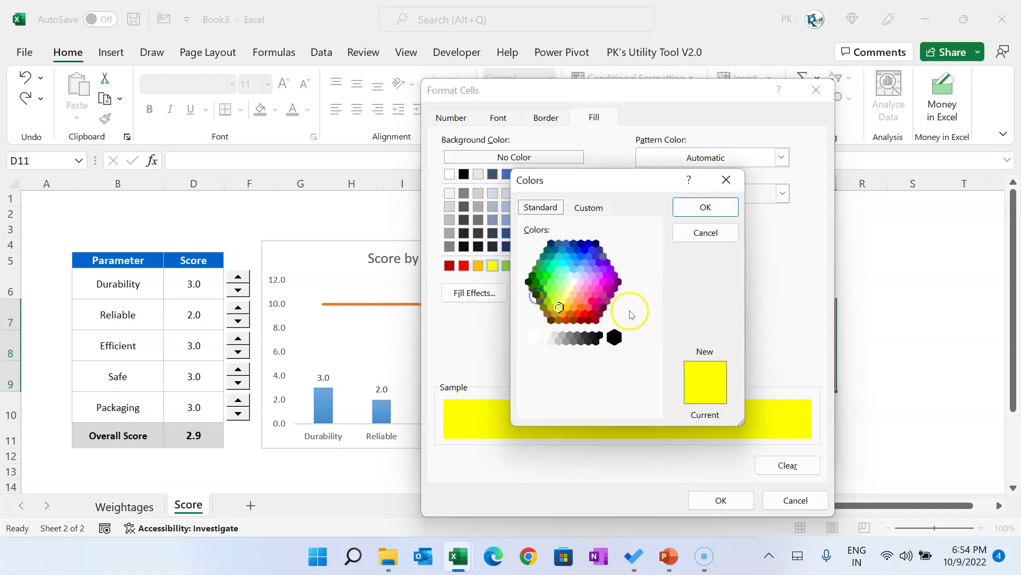
click(560, 307)
click(689, 208)
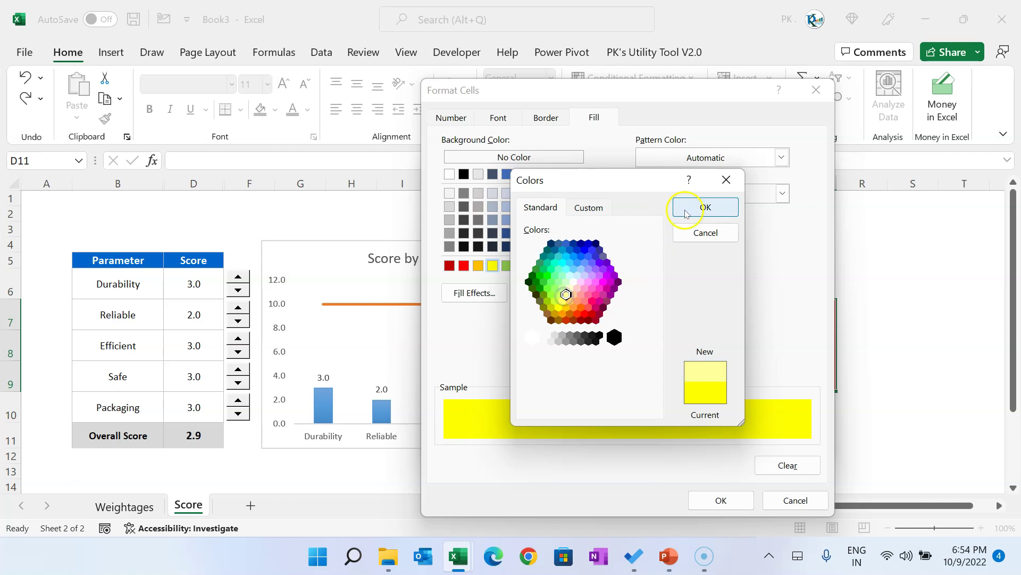
click(725, 494)
click(727, 441)
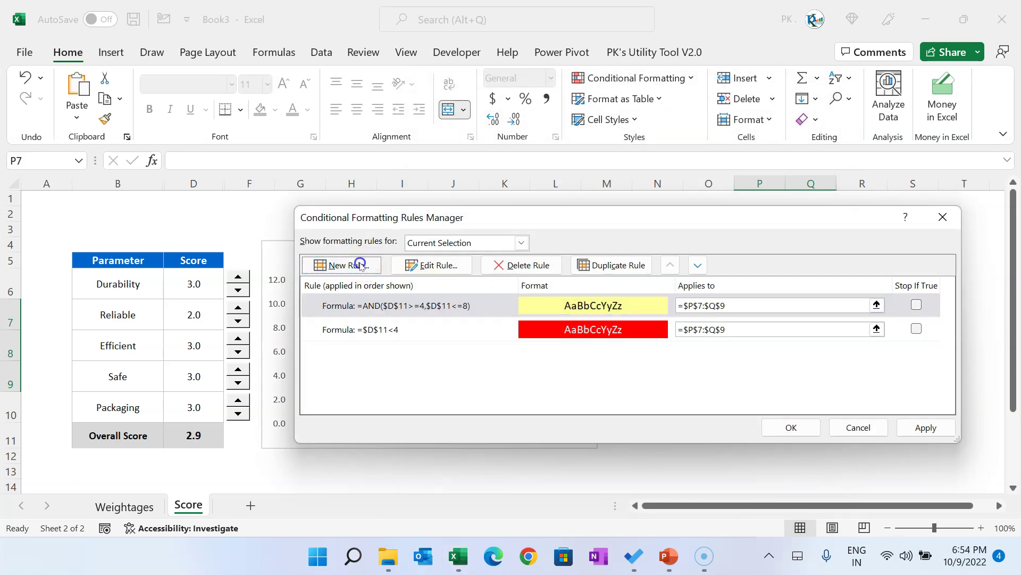
Add a third formula-based conditional formatting rule with the formula =$D$11>8.
click(349, 265)
click(519, 292)
click(509, 349)
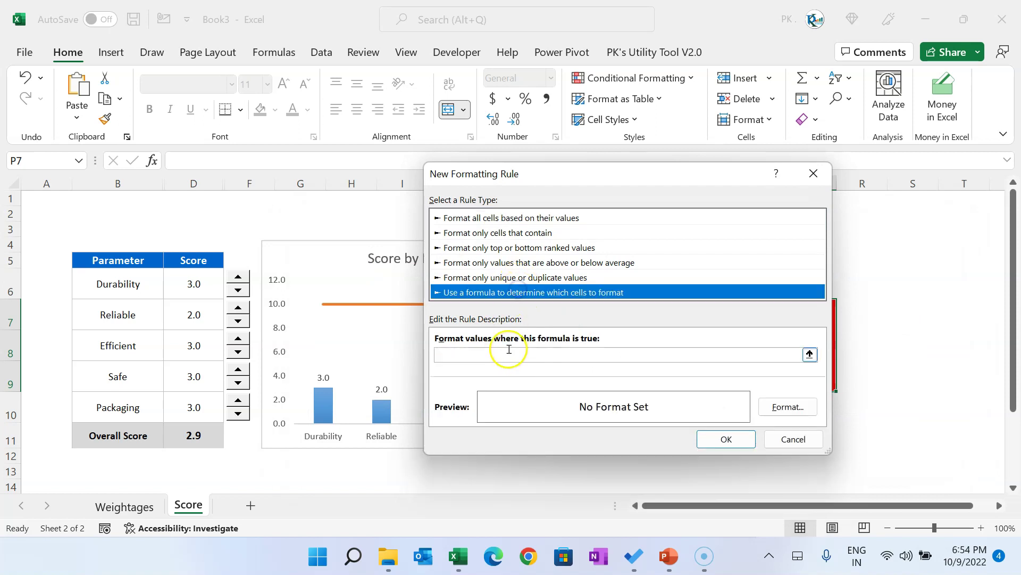
click(192, 436)
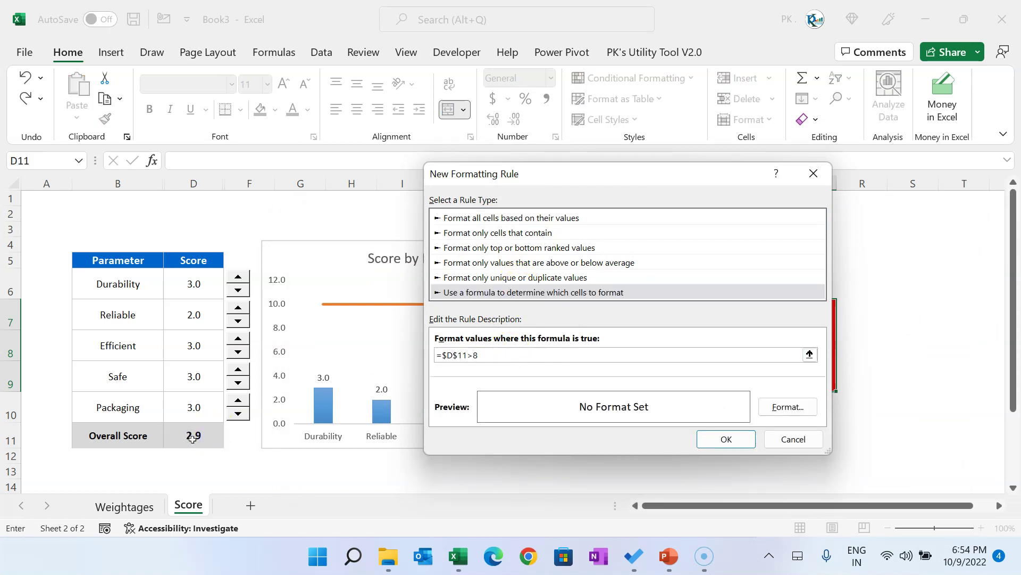
Give the above-8 rule a light green fill with white font, save it and apply all the rules.
click(786, 407)
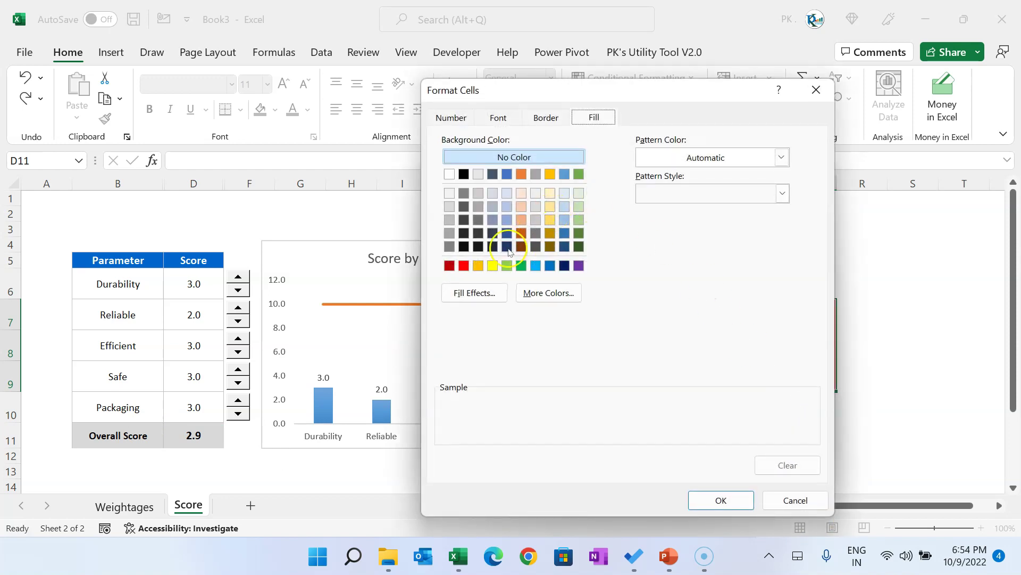
click(507, 265)
click(498, 117)
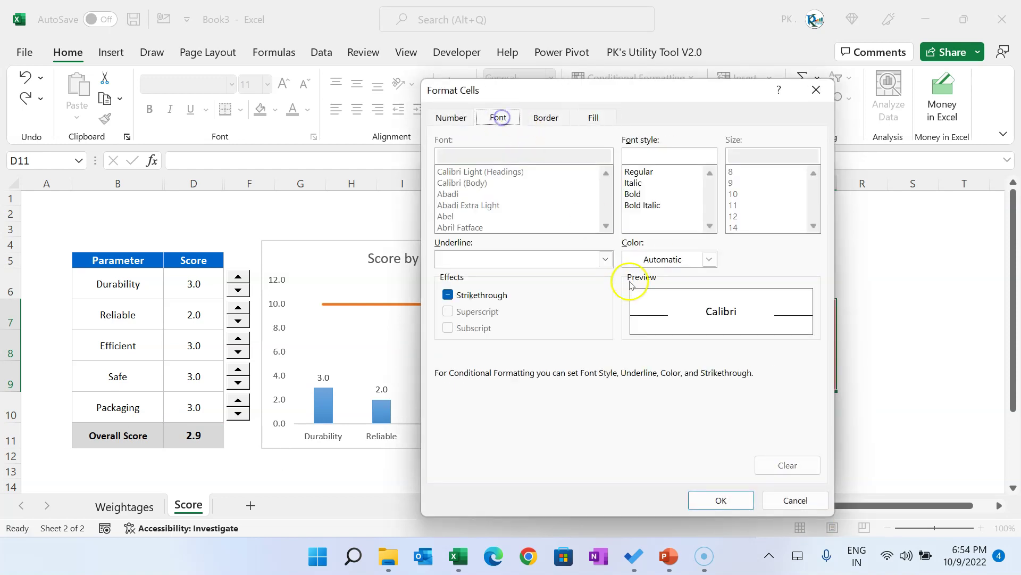
click(638, 259)
click(636, 323)
click(721, 500)
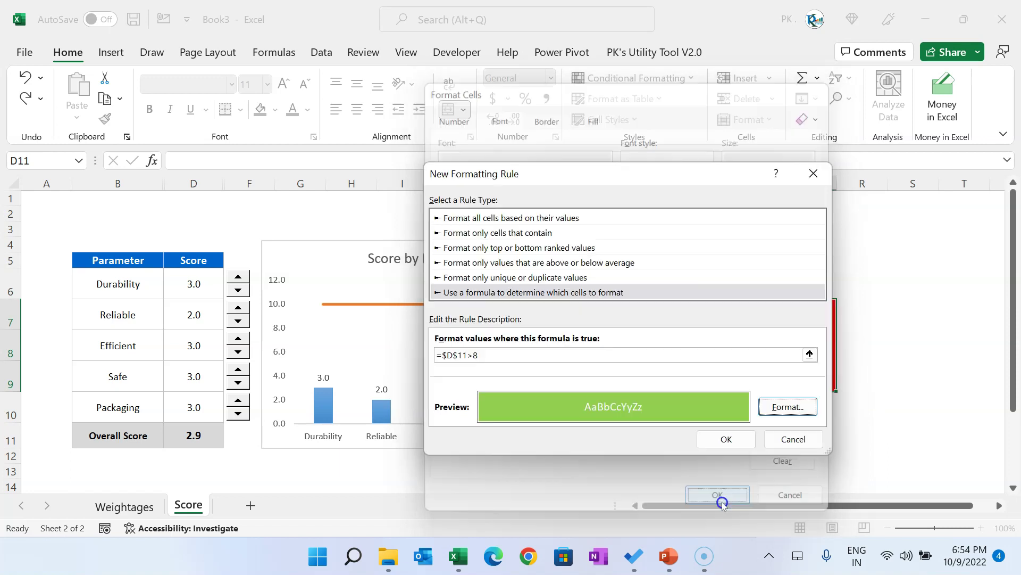
click(726, 439)
click(924, 428)
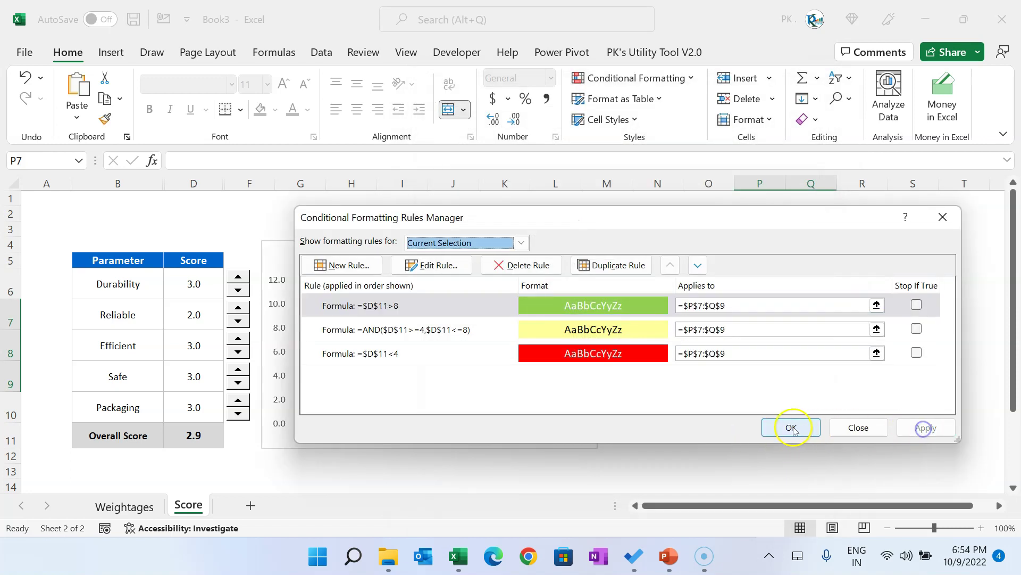
click(792, 427)
click(882, 425)
Link the merged cell P7 to the overall score with the formula =D11.
click(792, 345)
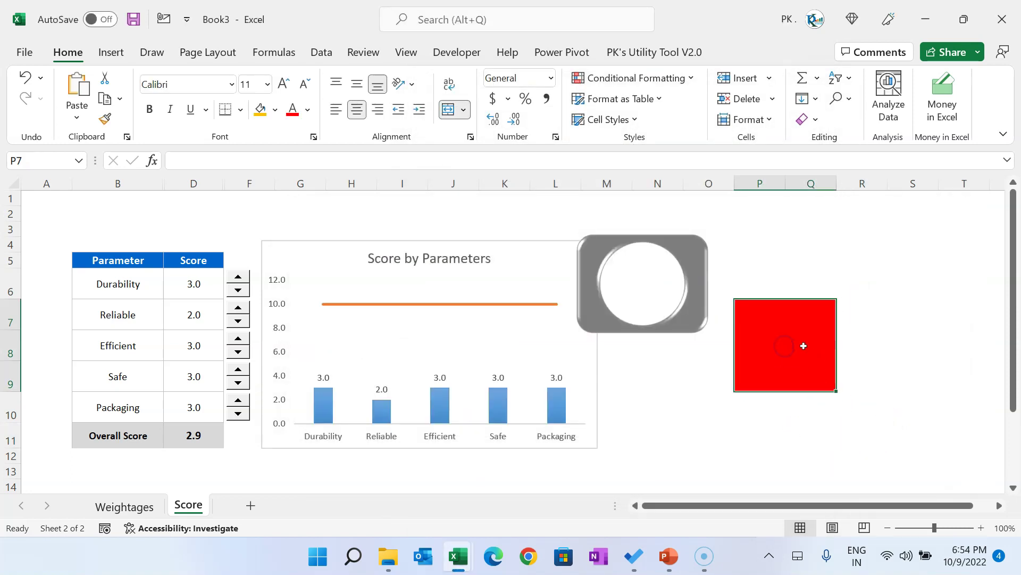
text(=)
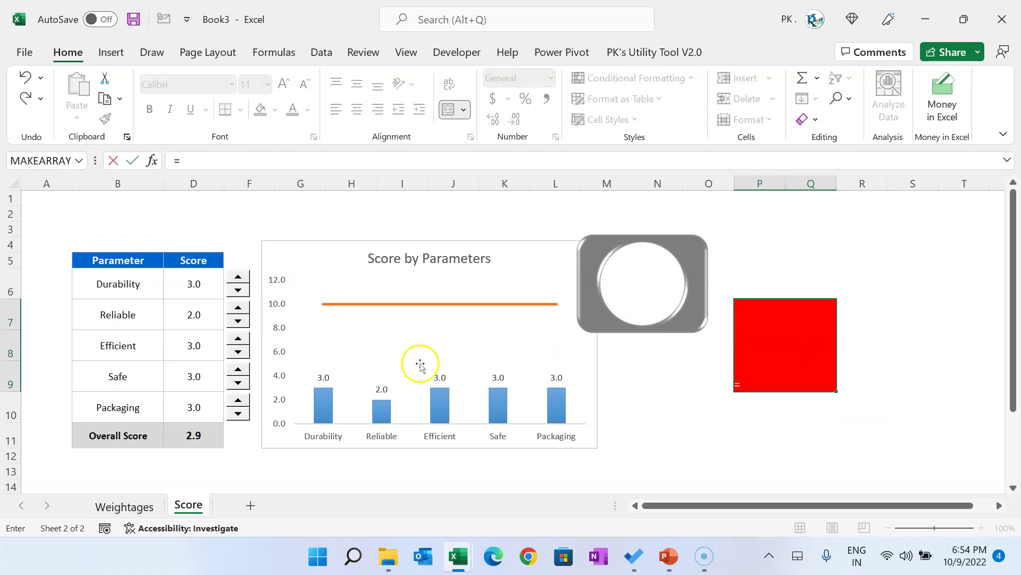
click(194, 434)
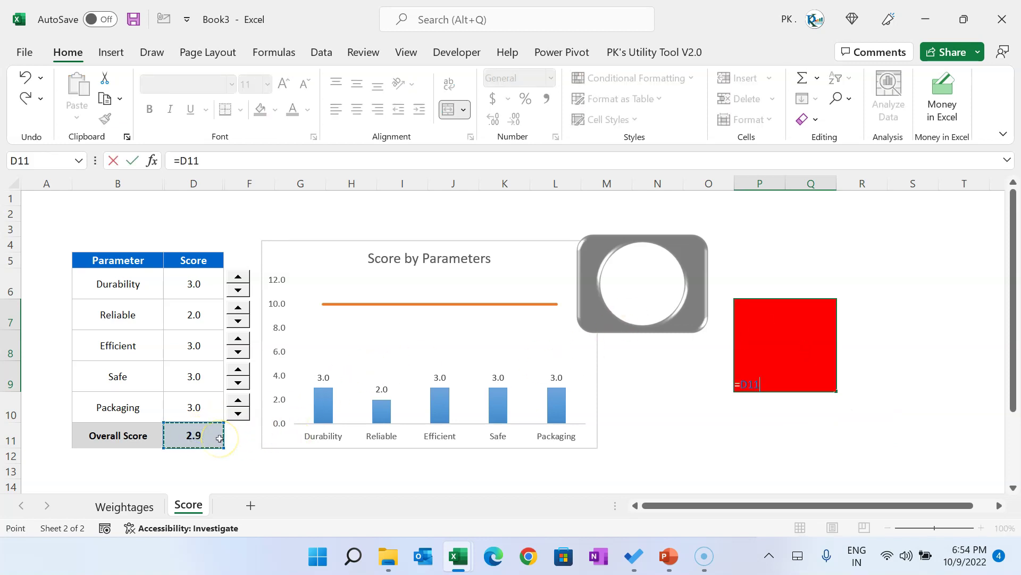
key(Return)
key(Up)
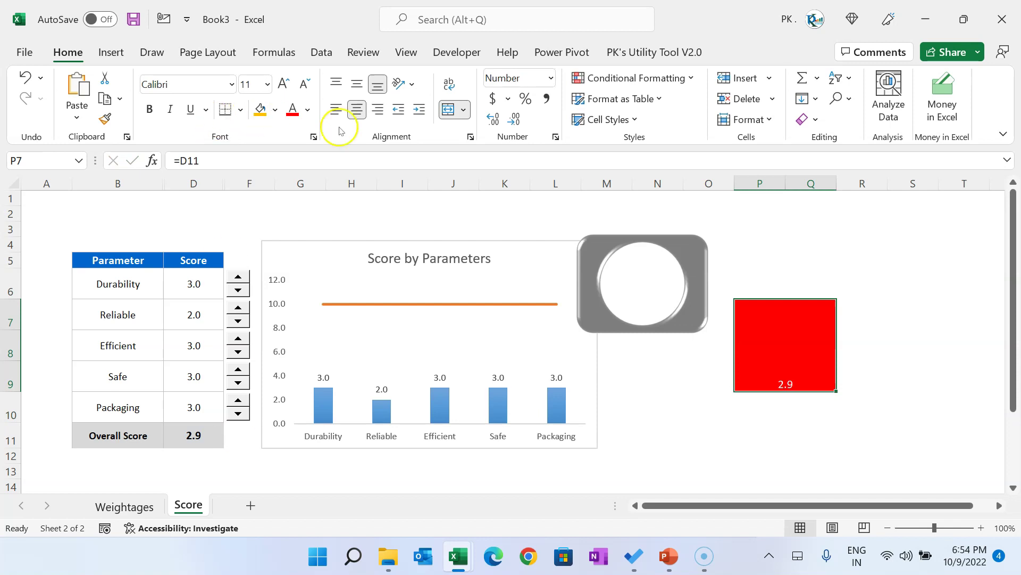
Middle-align the linked score in merged cell P7 and format it in Arial Rounded MT Bold at size 28.
click(361, 90)
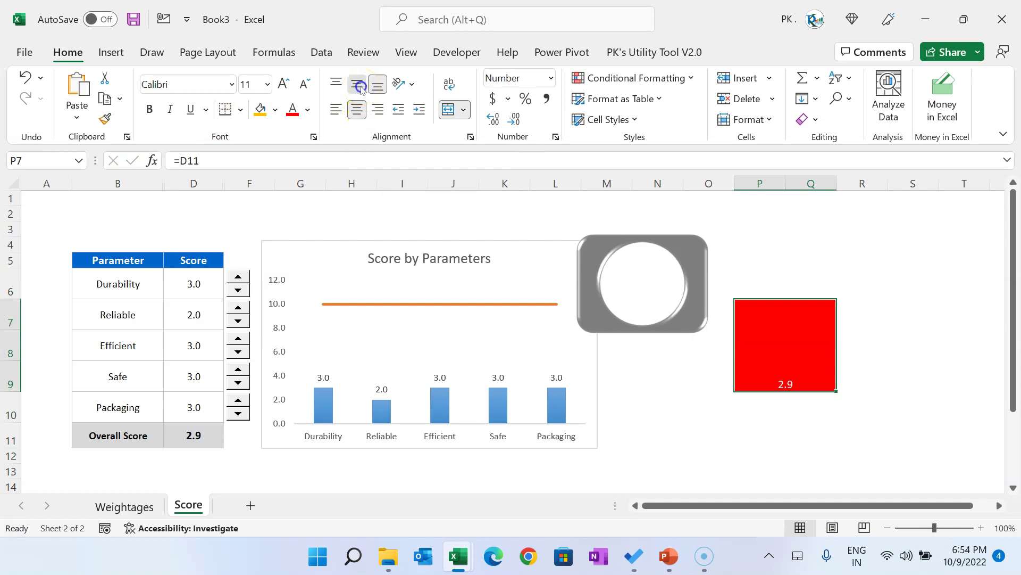
click(188, 85)
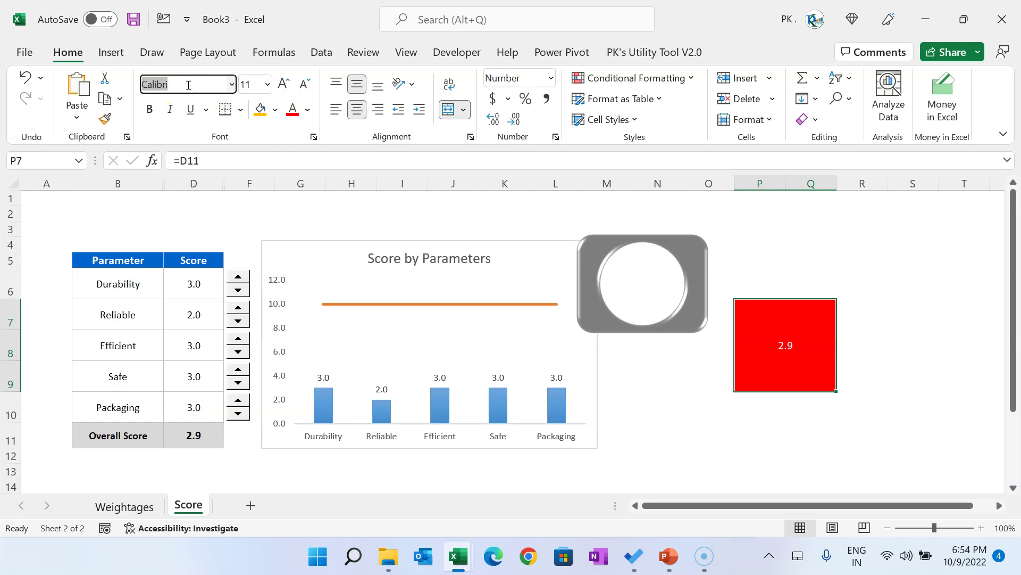
text(Arial Rounded MT B)
key(Return)
click(281, 84)
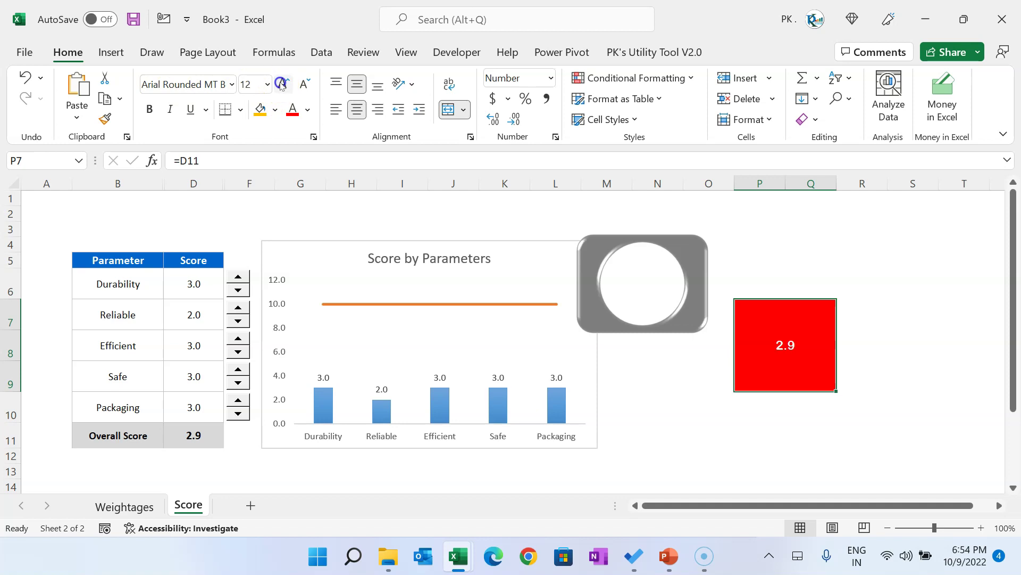
click(281, 84)
click(281, 84)
click(281, 84)
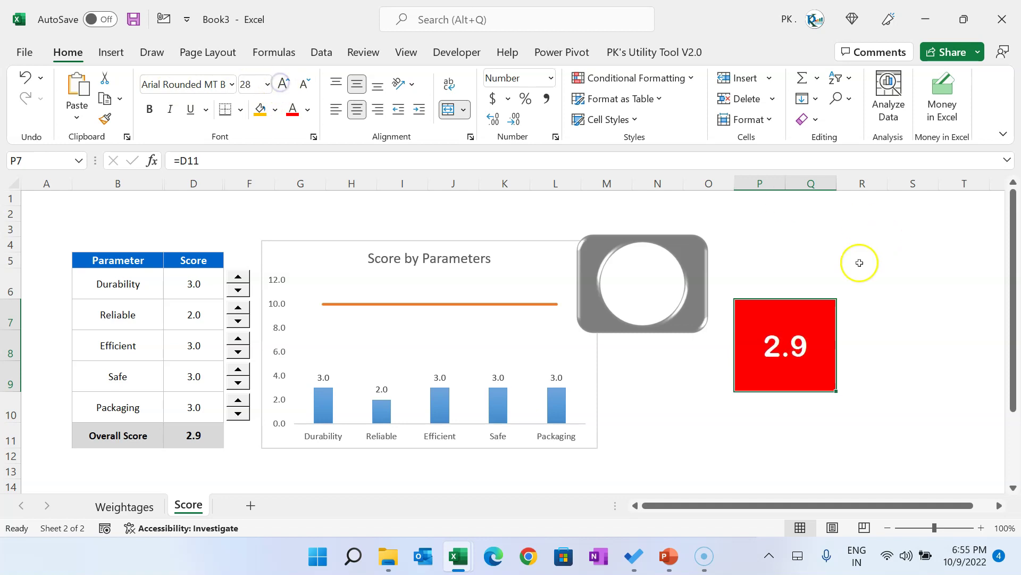
Move the grey frame over merged cell P7 so its circular opening surrounds the overall score.
click(705, 269)
drag(695, 258, 837, 322)
click(880, 278)
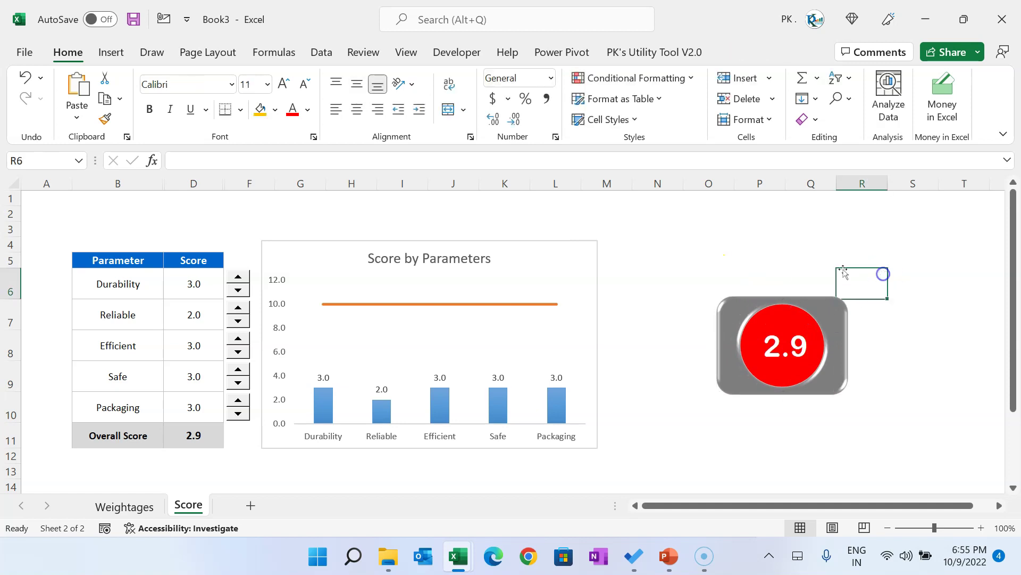
Raise the Safe score to 10.0 with its spinner to test the badge colouring.
click(238, 369)
click(238, 369)
click(238, 369)
click(238, 370)
click(238, 369)
click(238, 369)
click(238, 369)
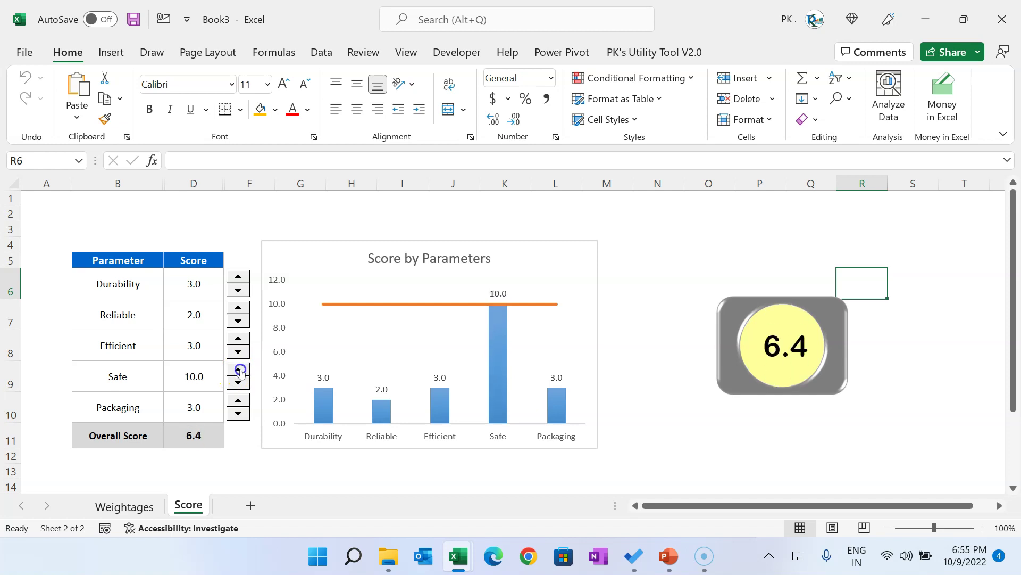
Raise the Efficient score to 10.0 with its spinner to test the above-8 badge colouring.
click(240, 341)
click(239, 340)
click(239, 340)
click(239, 340)
click(239, 341)
click(240, 340)
click(240, 340)
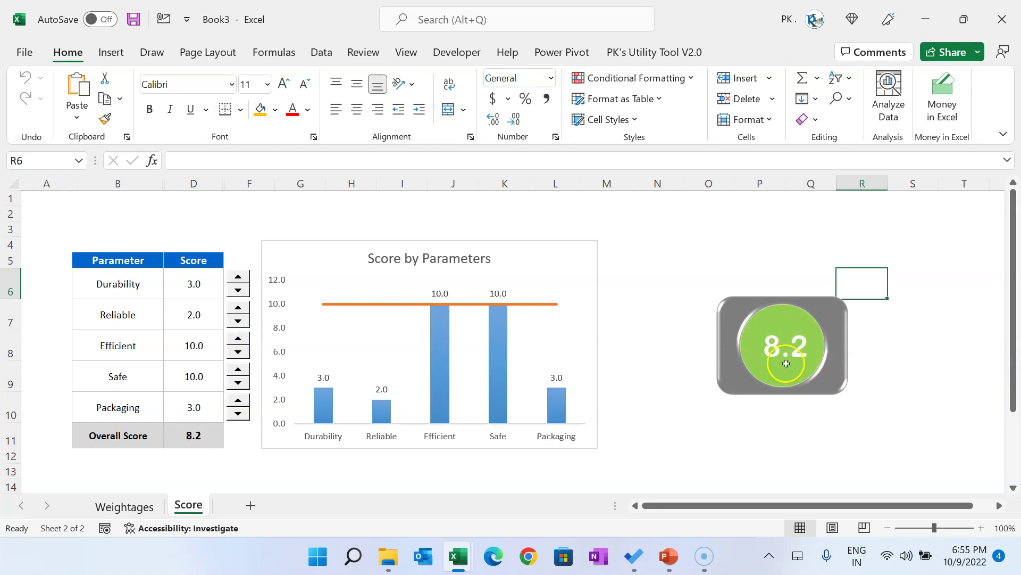
click(239, 328)
Move the Score by Parameters chart about one column away from the spinners, toward the score badge.
click(628, 273)
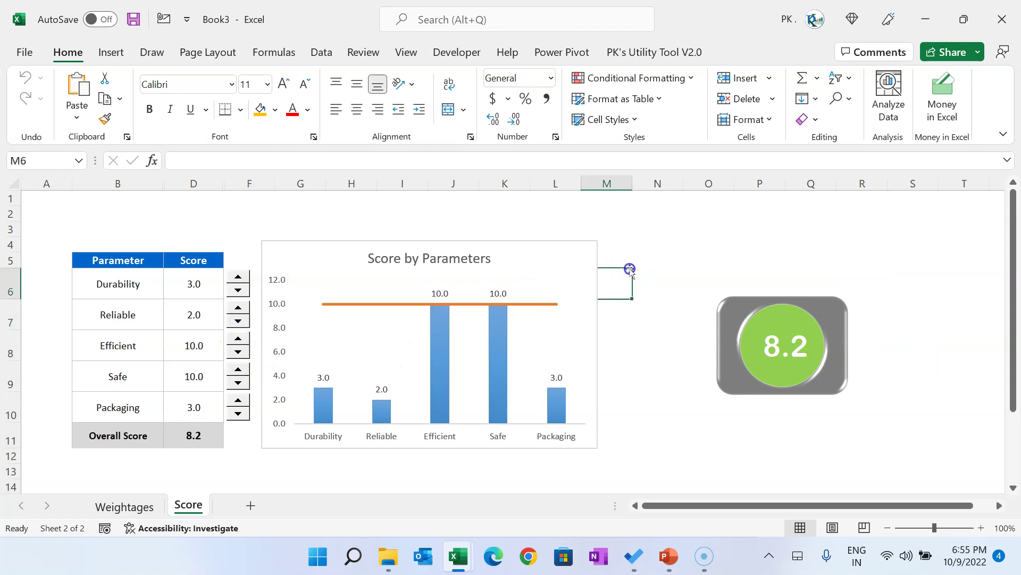
drag(597, 294, 649, 301)
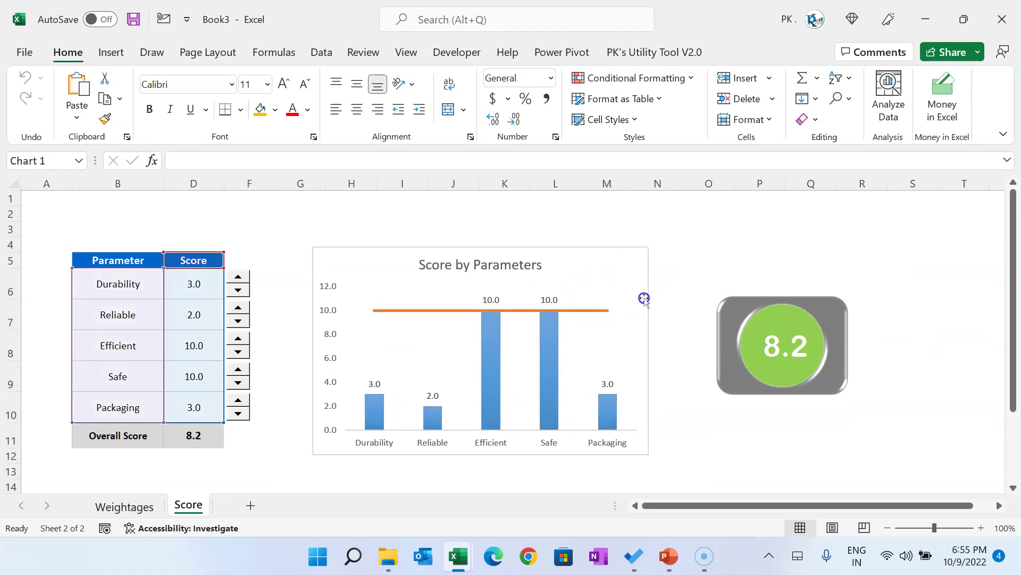
click(711, 238)
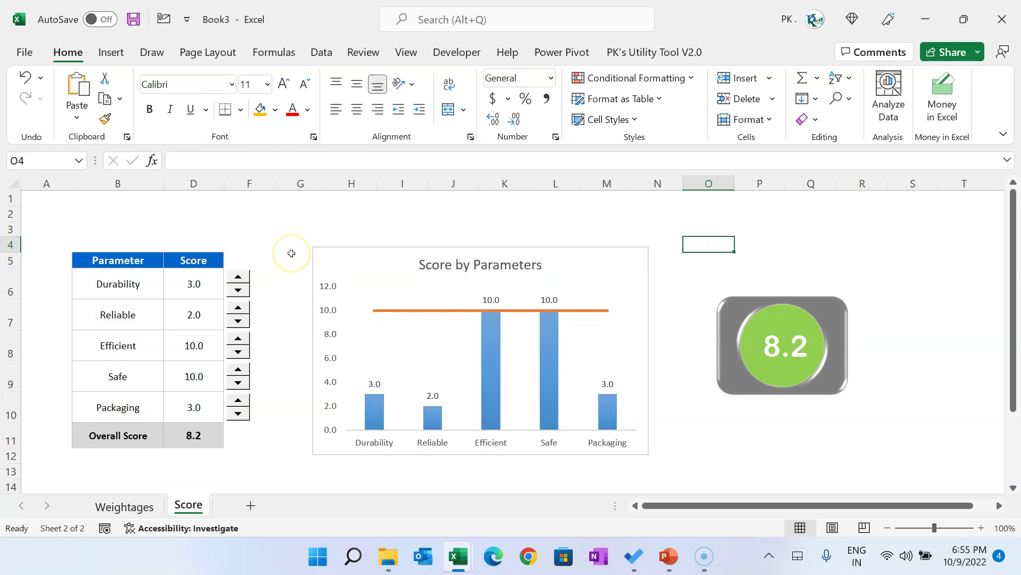